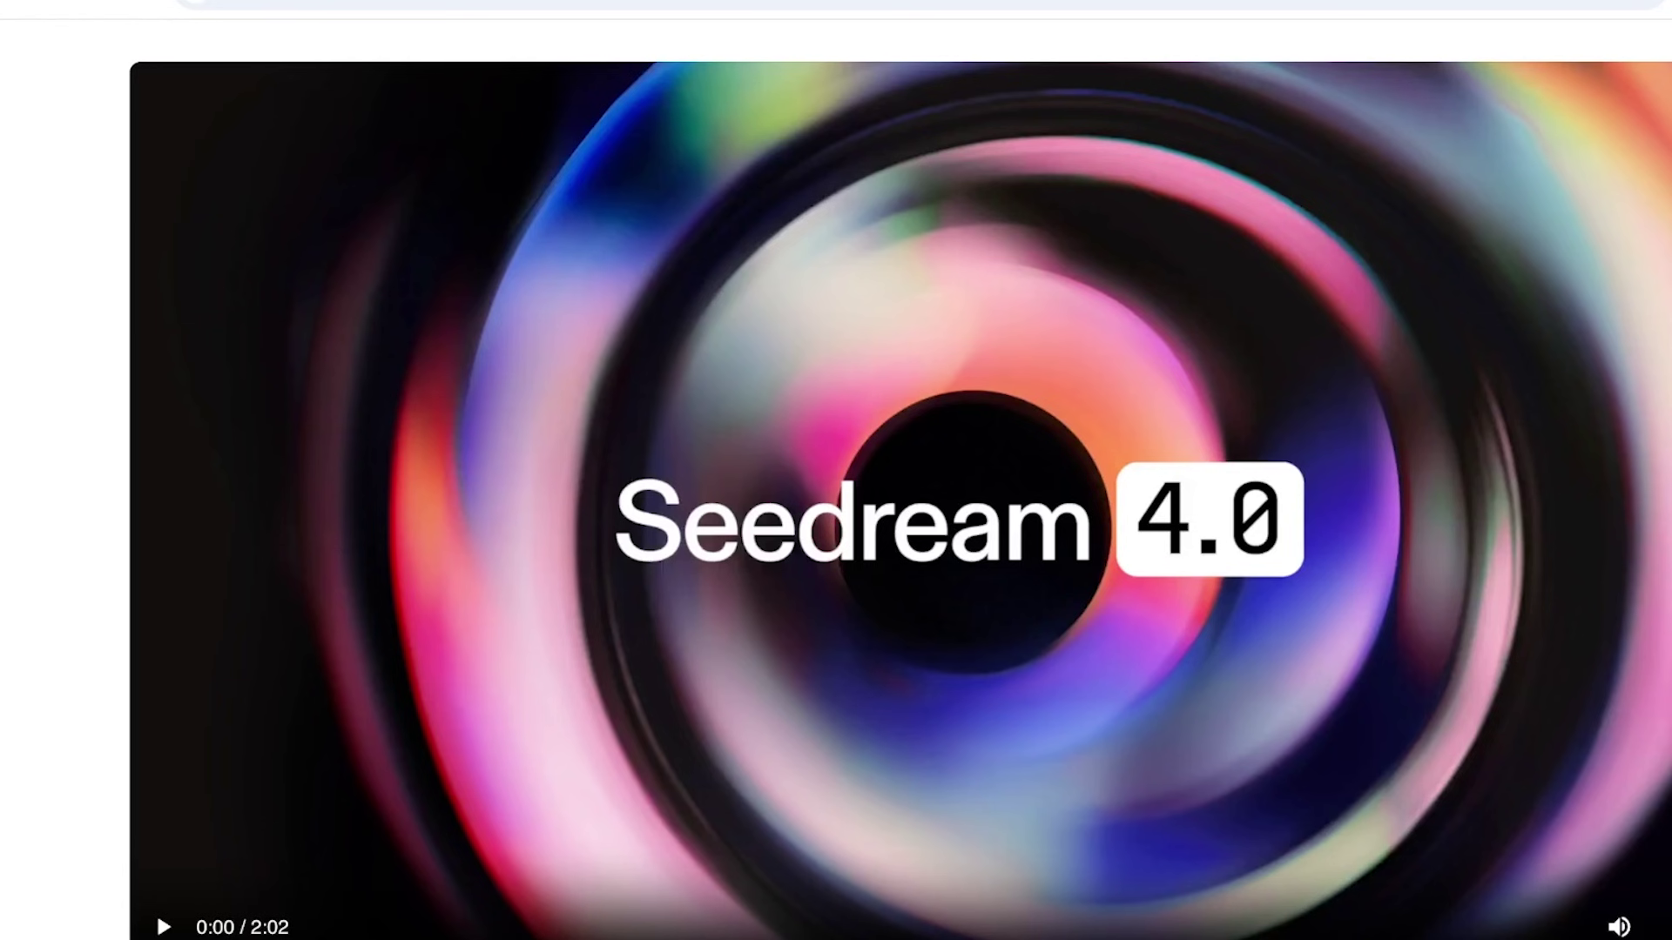
Examine the Seedream 4.0 page's feature showcases, MagicBench evaluation and Artificial Analysis Image Arena sections
scroll(836, 522, "down", 12)
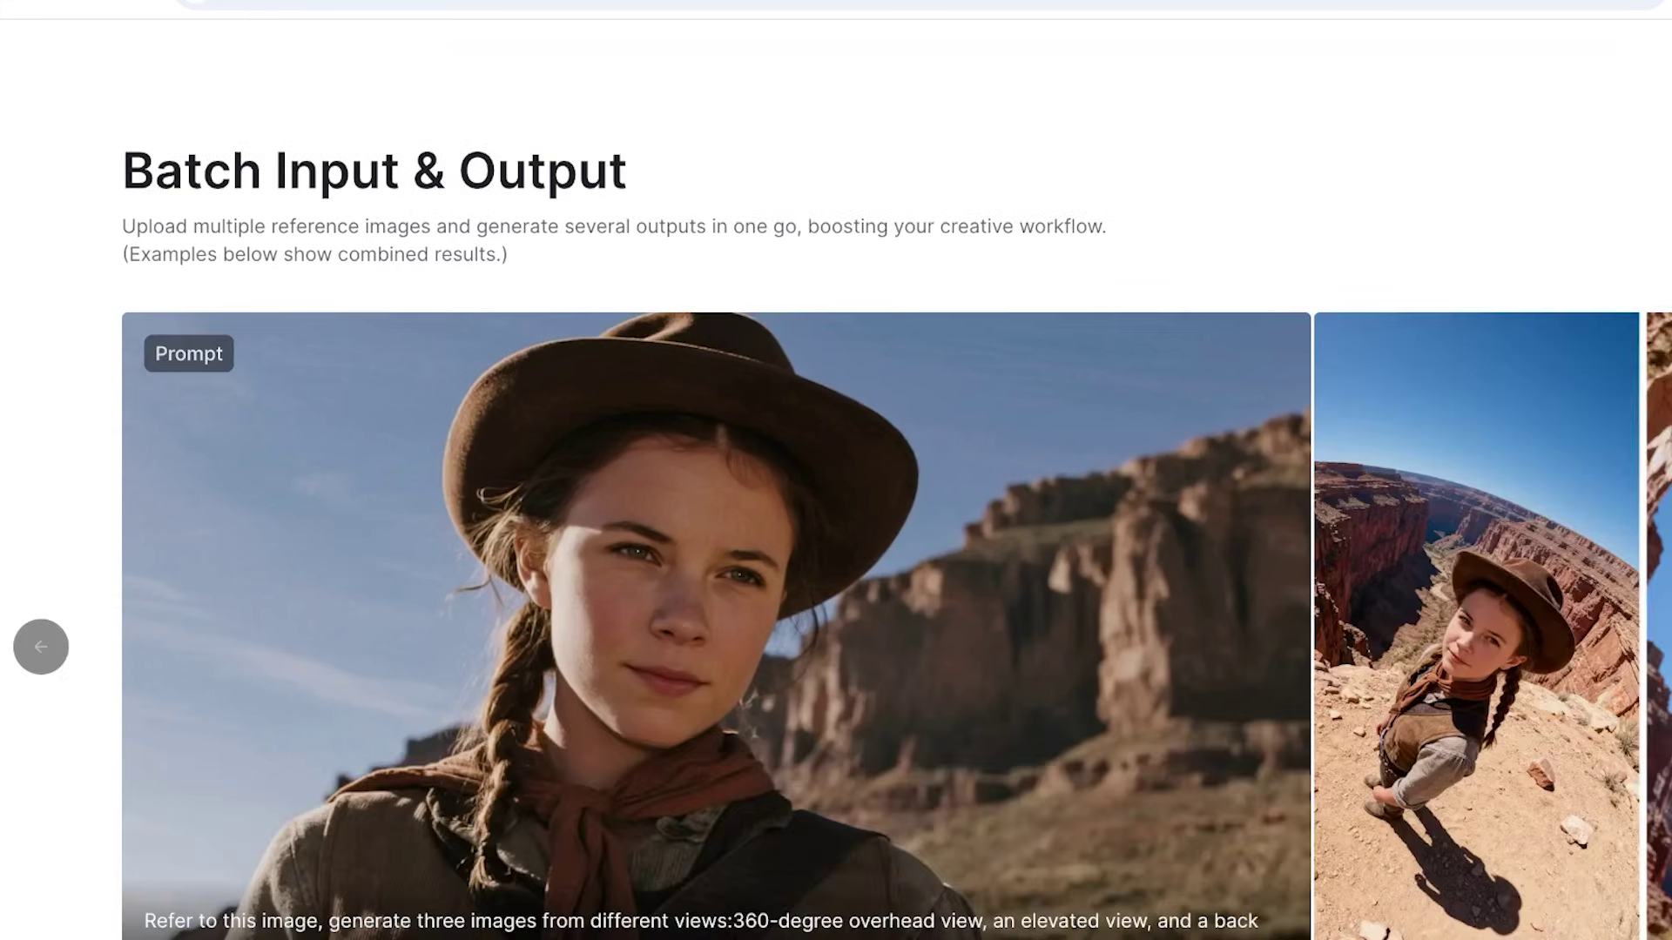
scroll(837, 470, "down", 2)
scroll(836, 470, "up", 4)
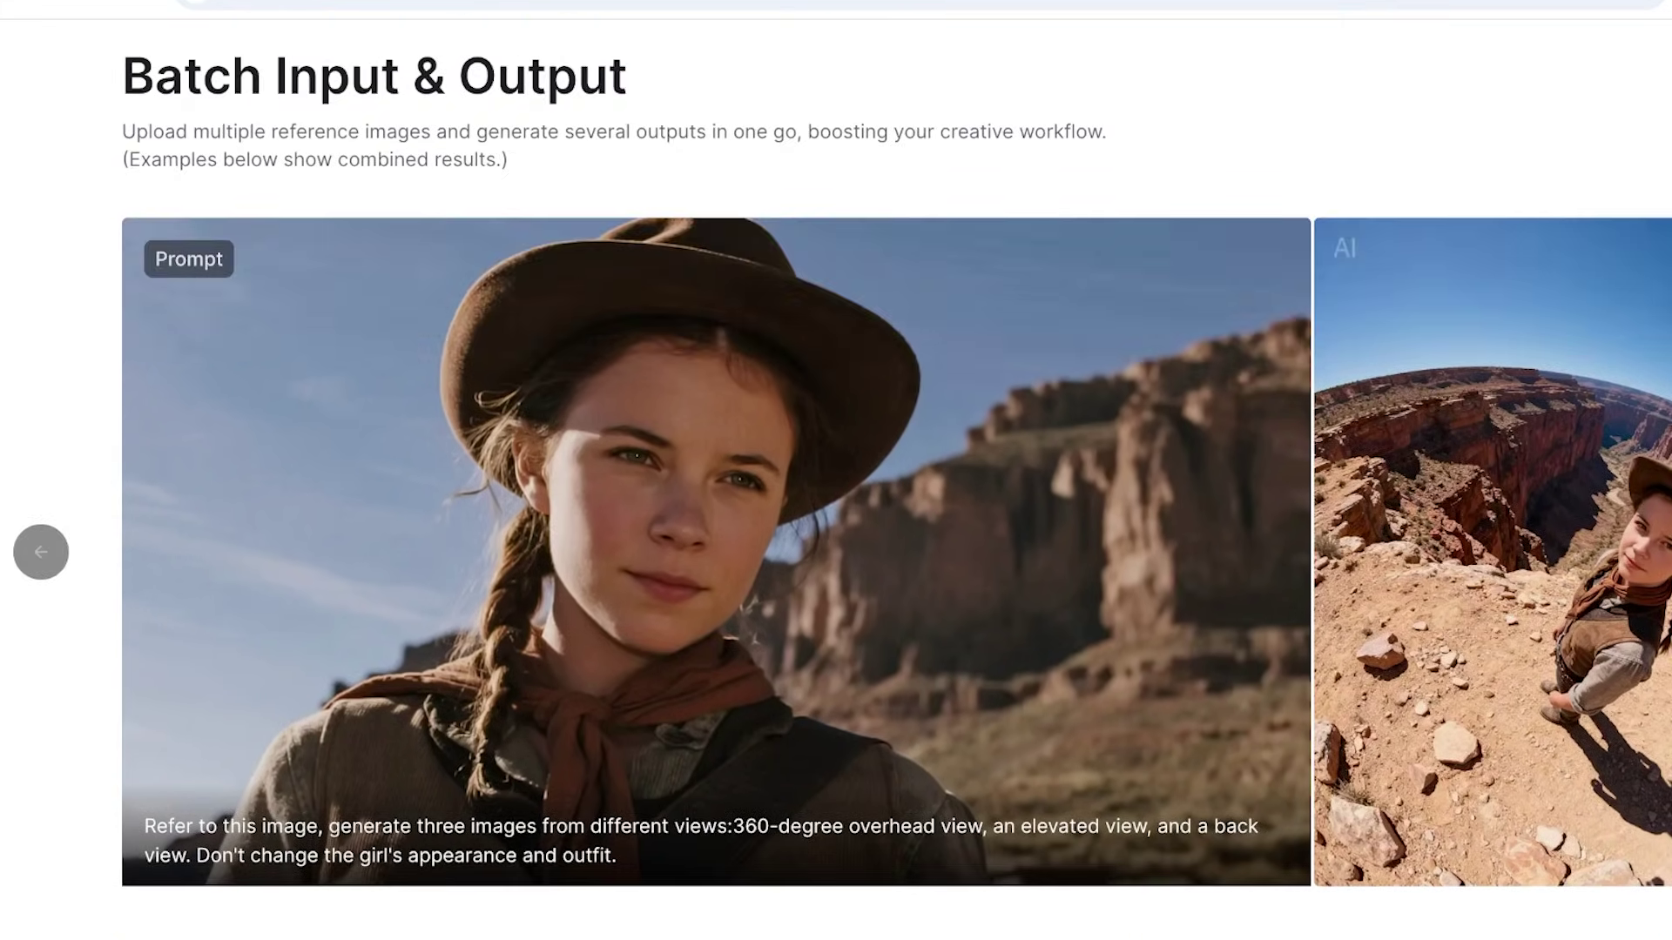
scroll(836, 522, "down", 1)
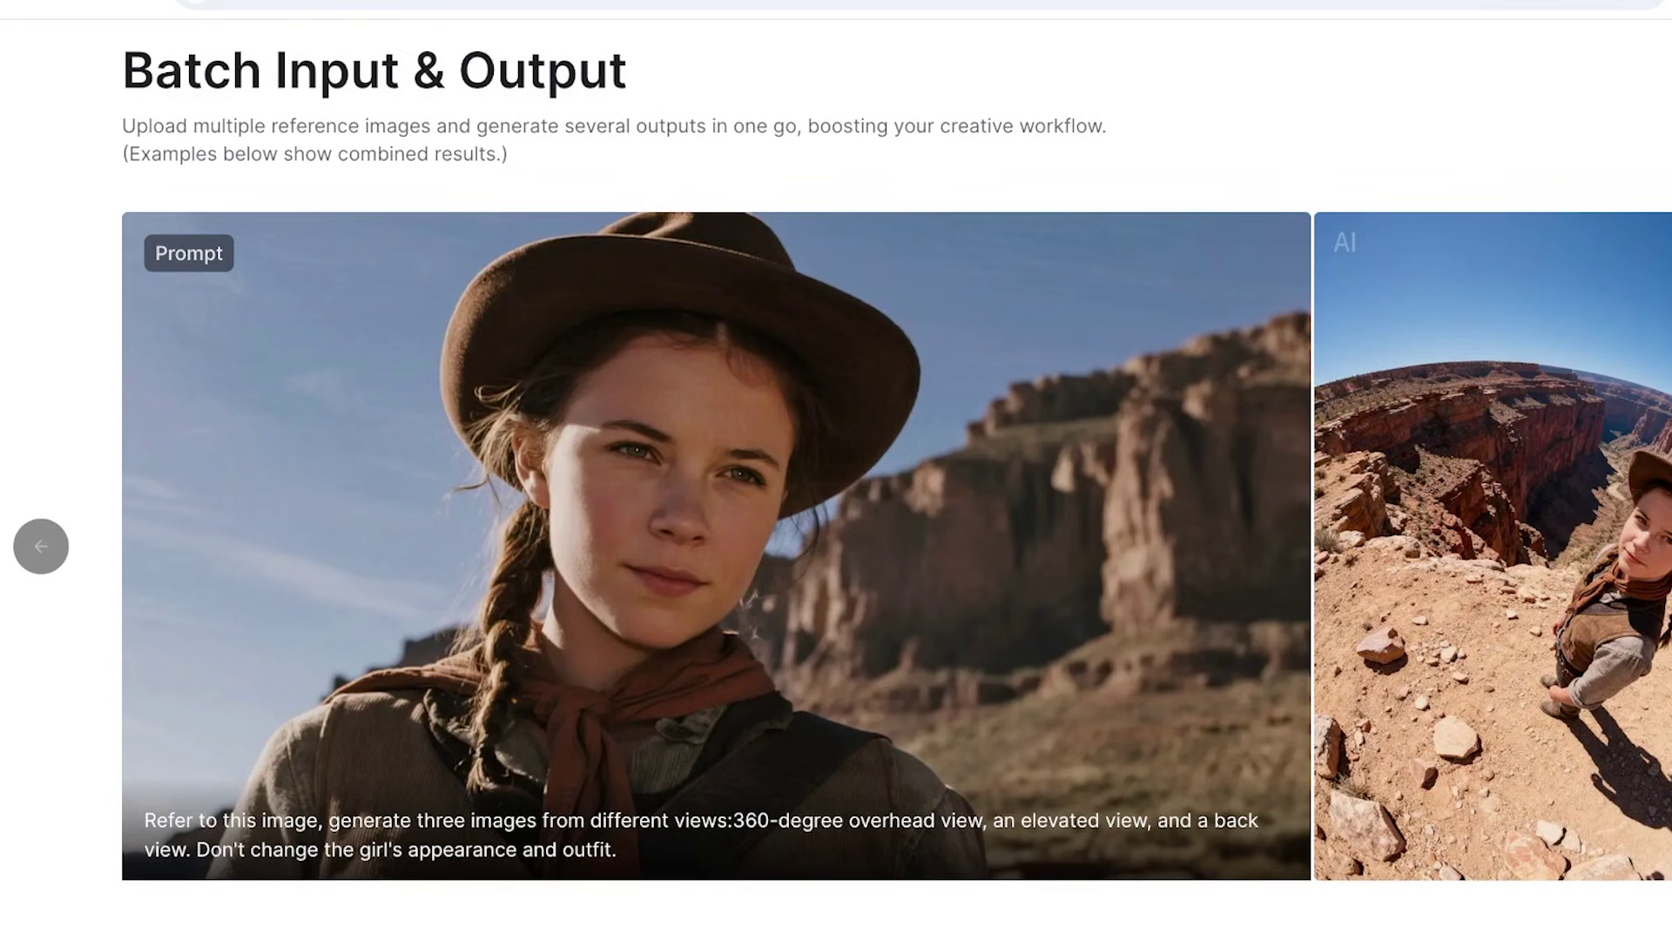
scroll(836, 470, "down", 8)
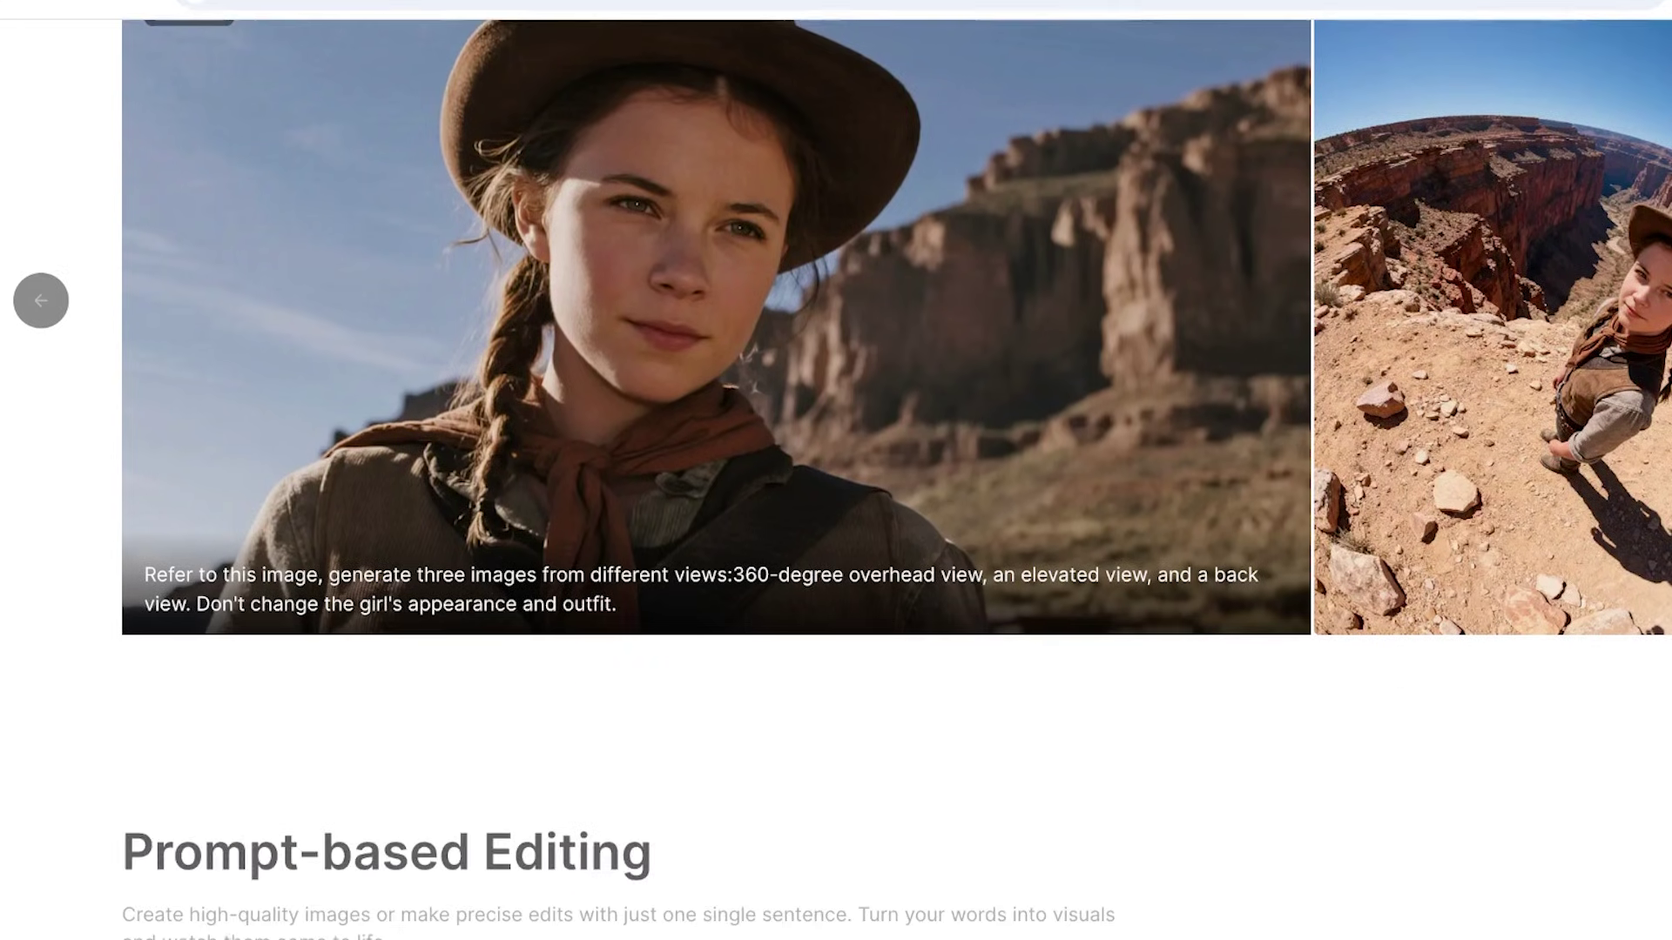
scroll(836, 471, "down", 10)
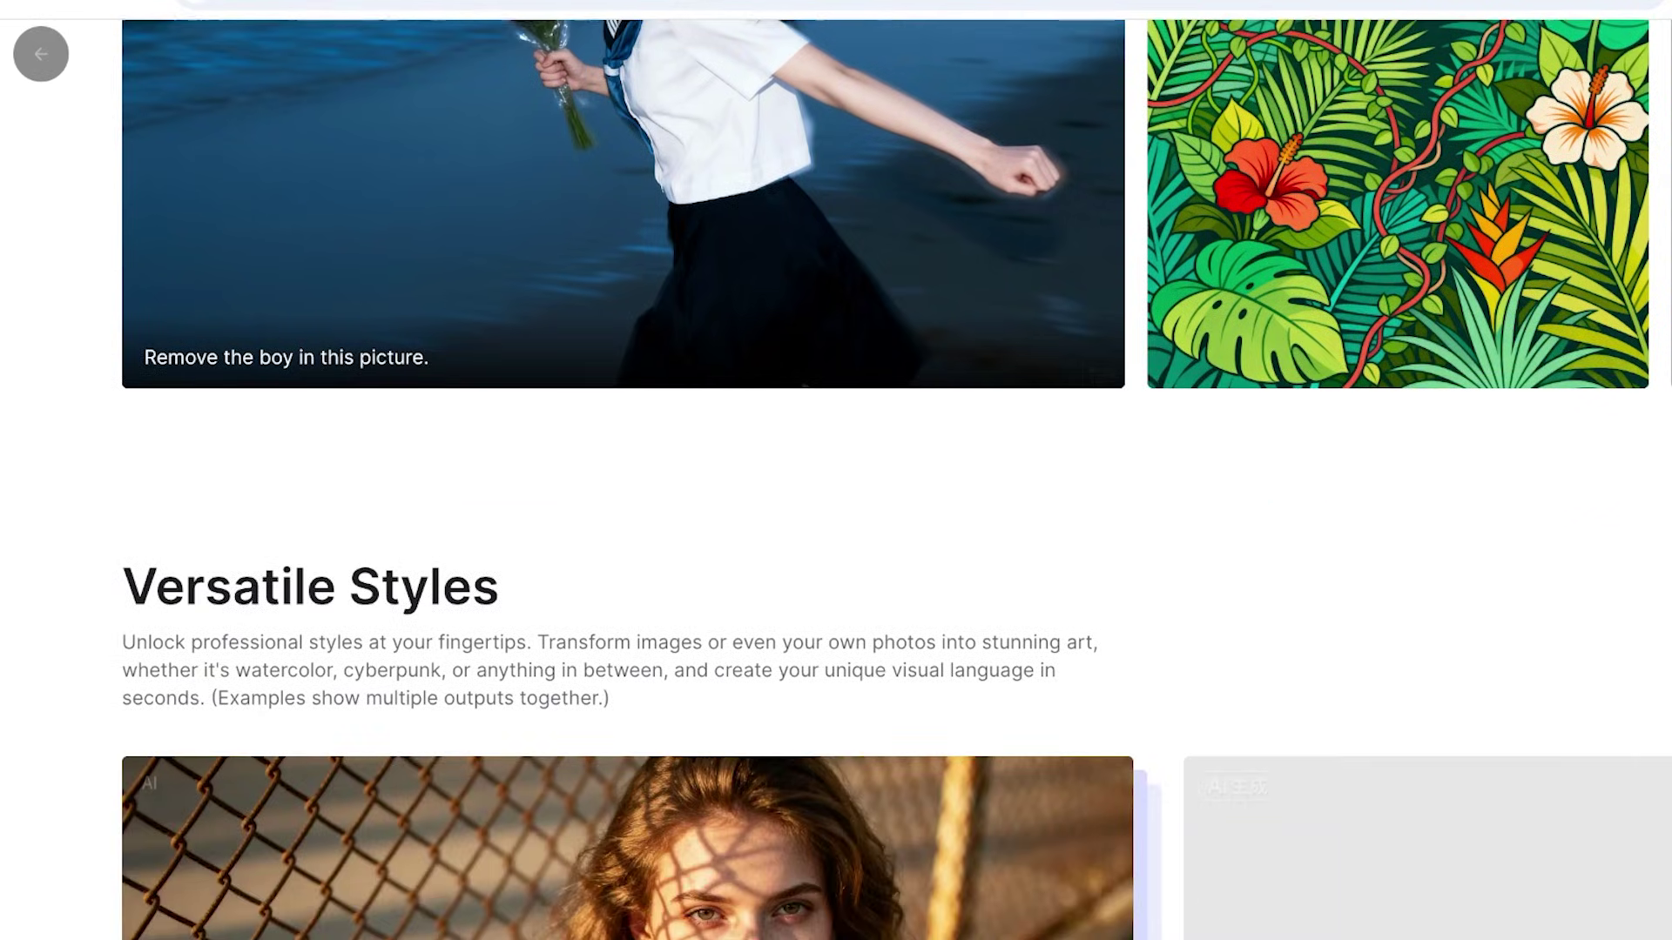
scroll(837, 471, "down", 12)
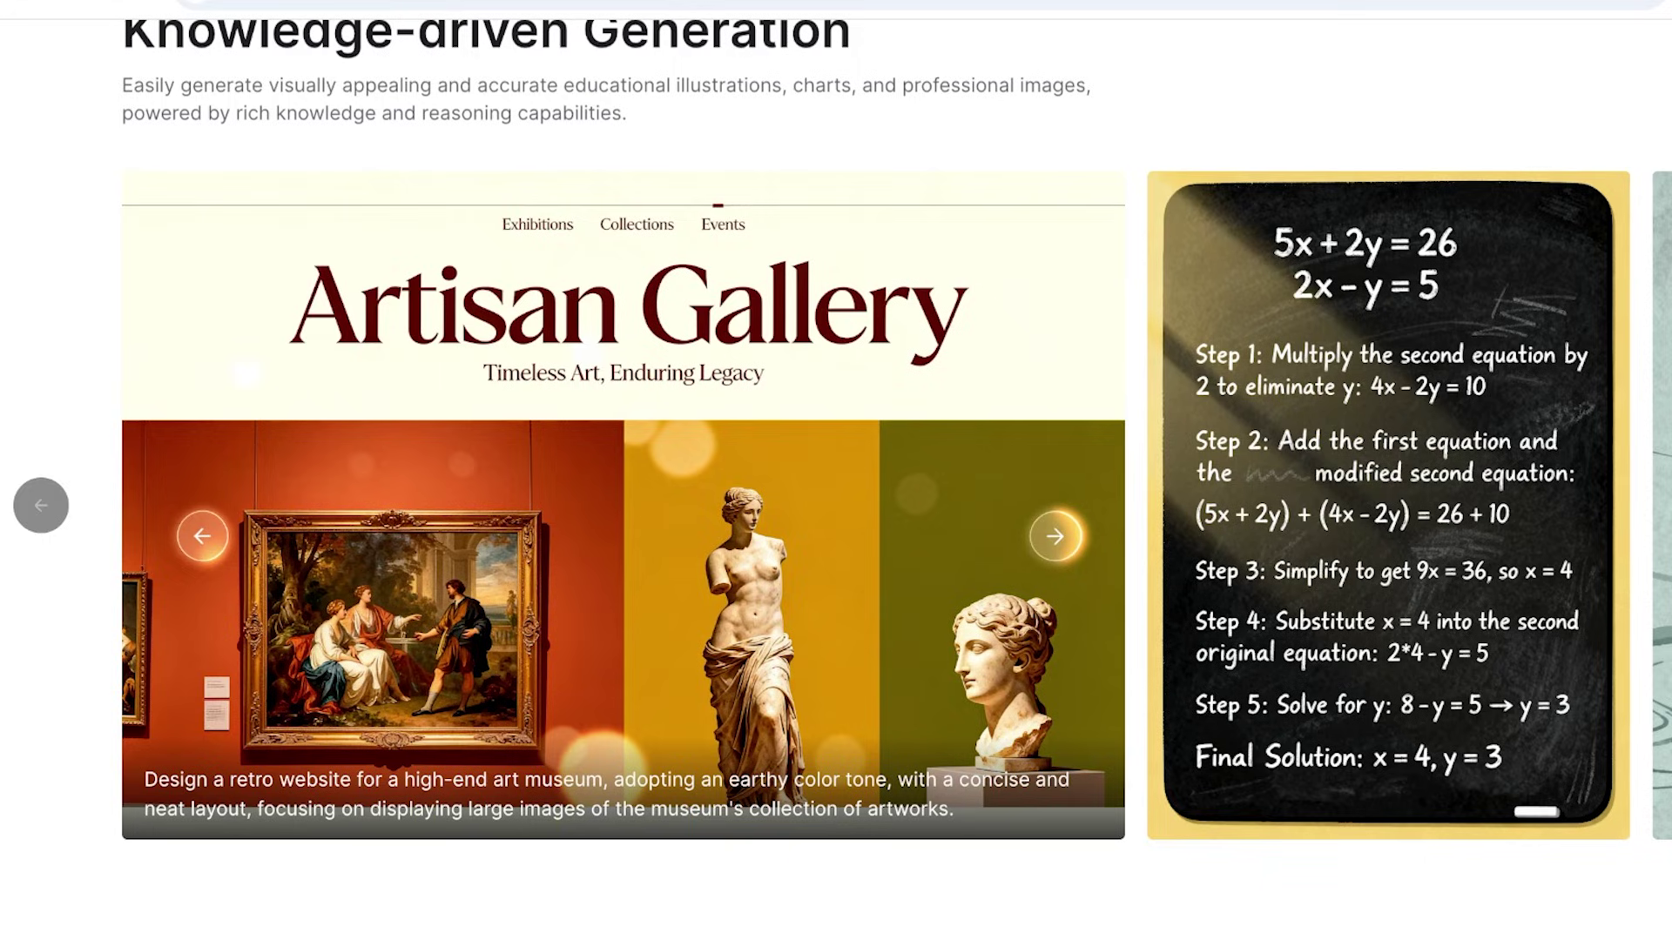
scroll(836, 471, "up", 1)
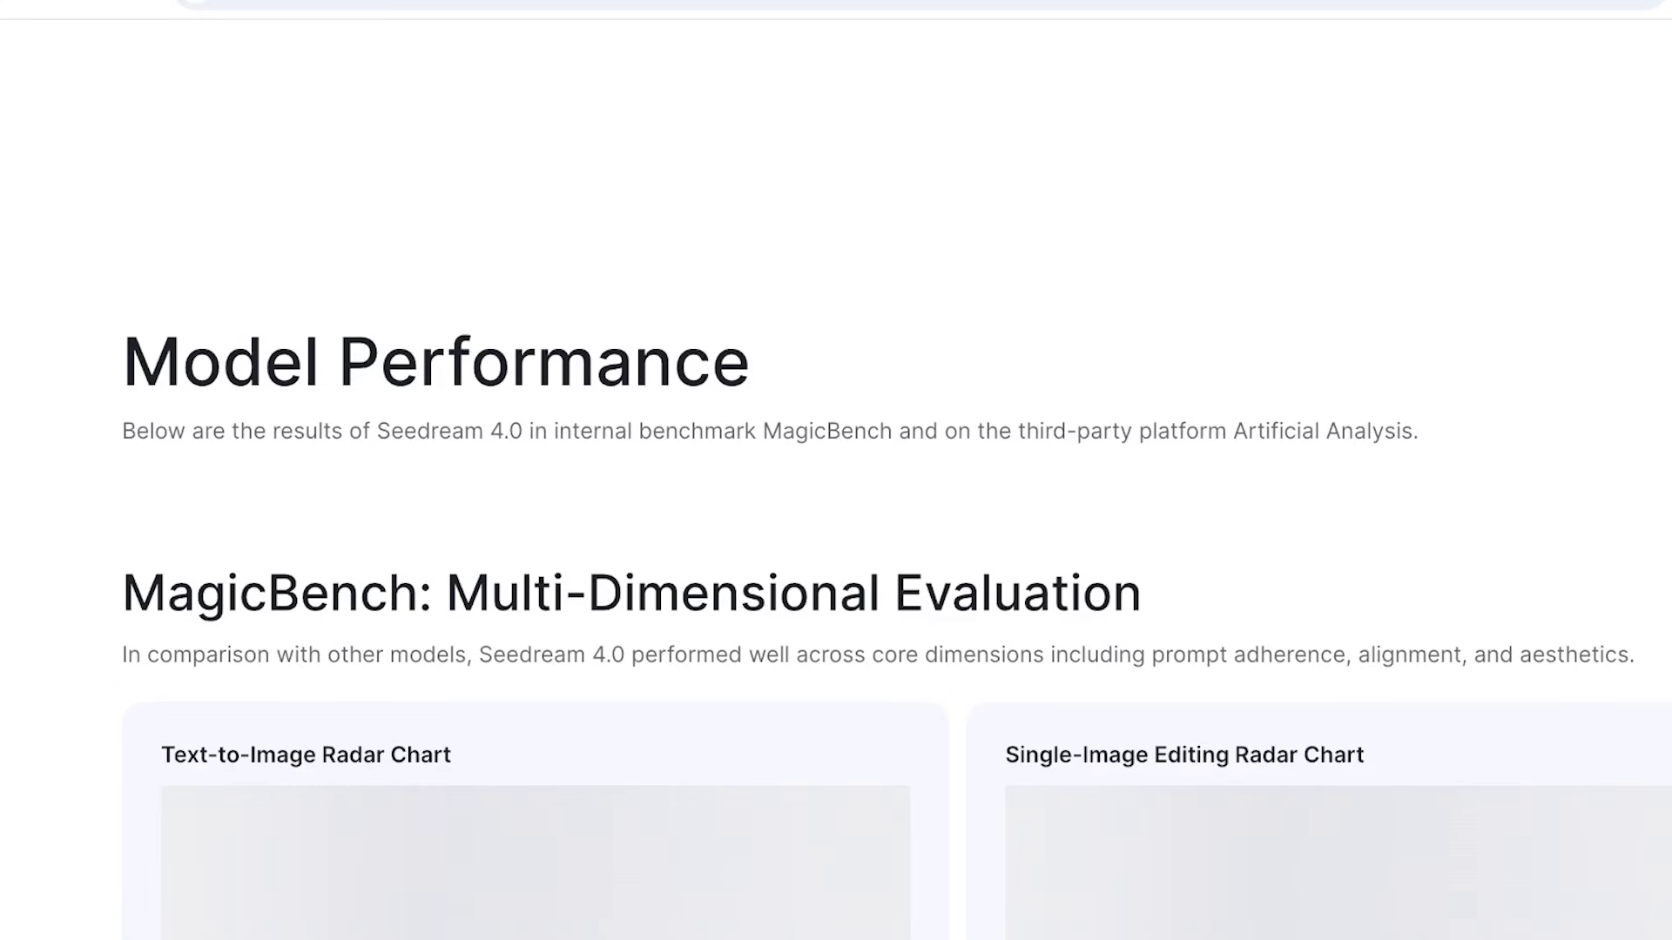
scroll(836, 470, "up", 3)
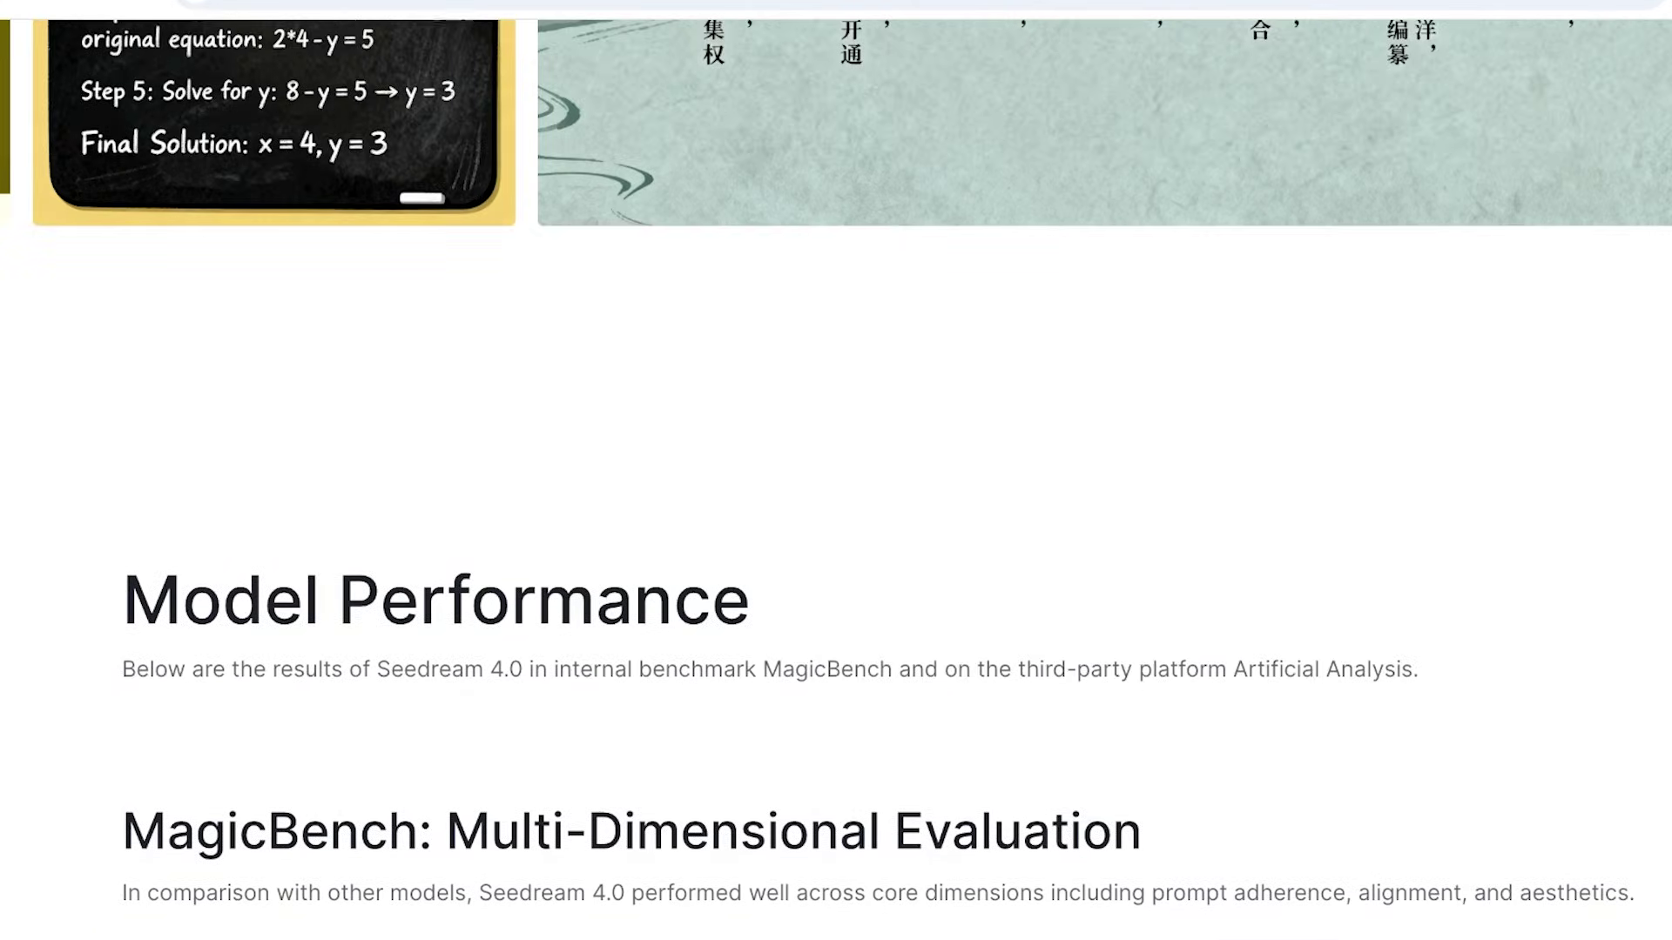
scroll(836, 471, "down", 20)
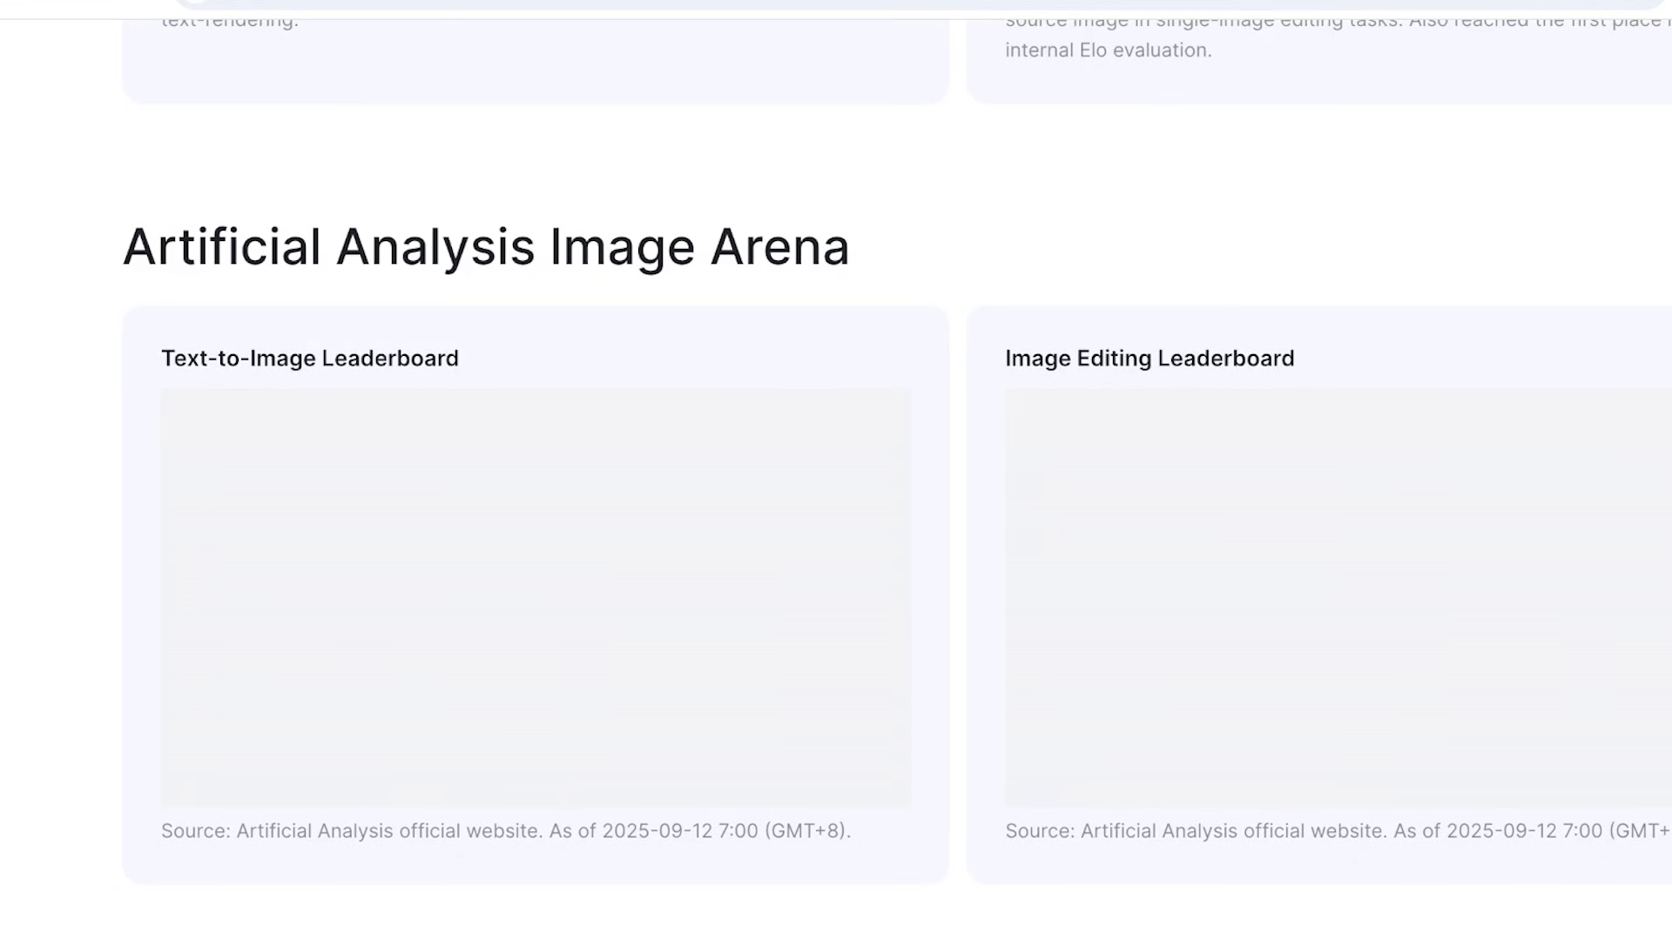
scroll(836, 470, "up", 20)
scroll(836, 470, "up", 20)
scroll(836, 470, "up", 15)
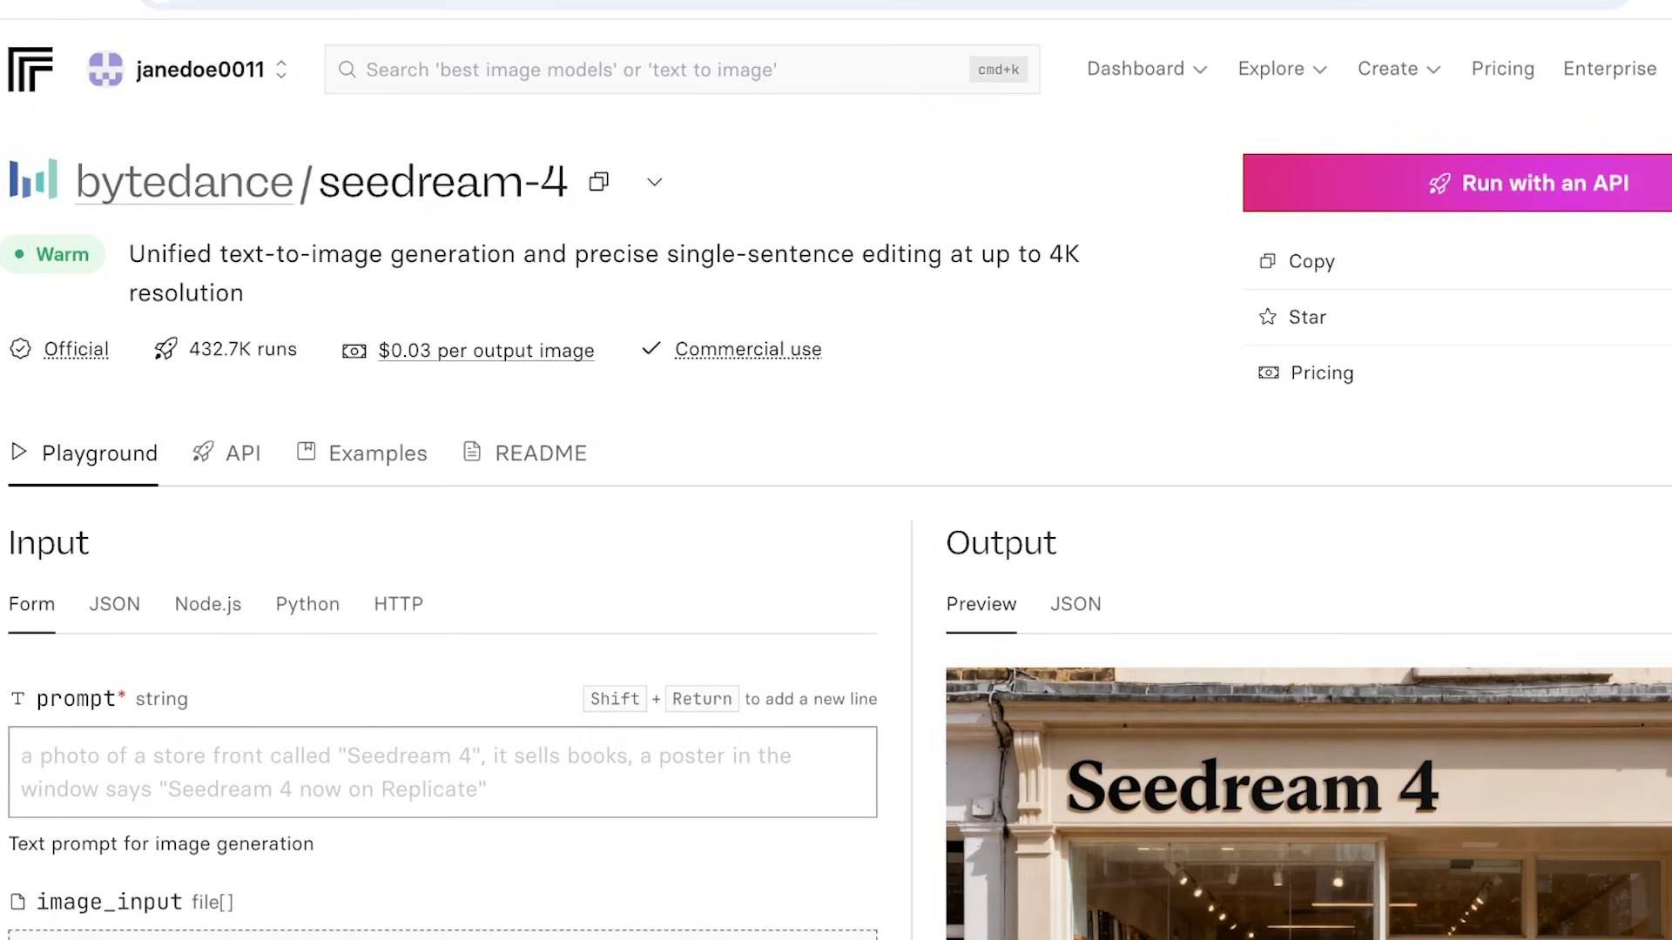
Review the seedream-4 model page on Replicate and the Seedream 4.0 Edit playground on fal.ai, including its inputs and example result
mouse_move(749, 349)
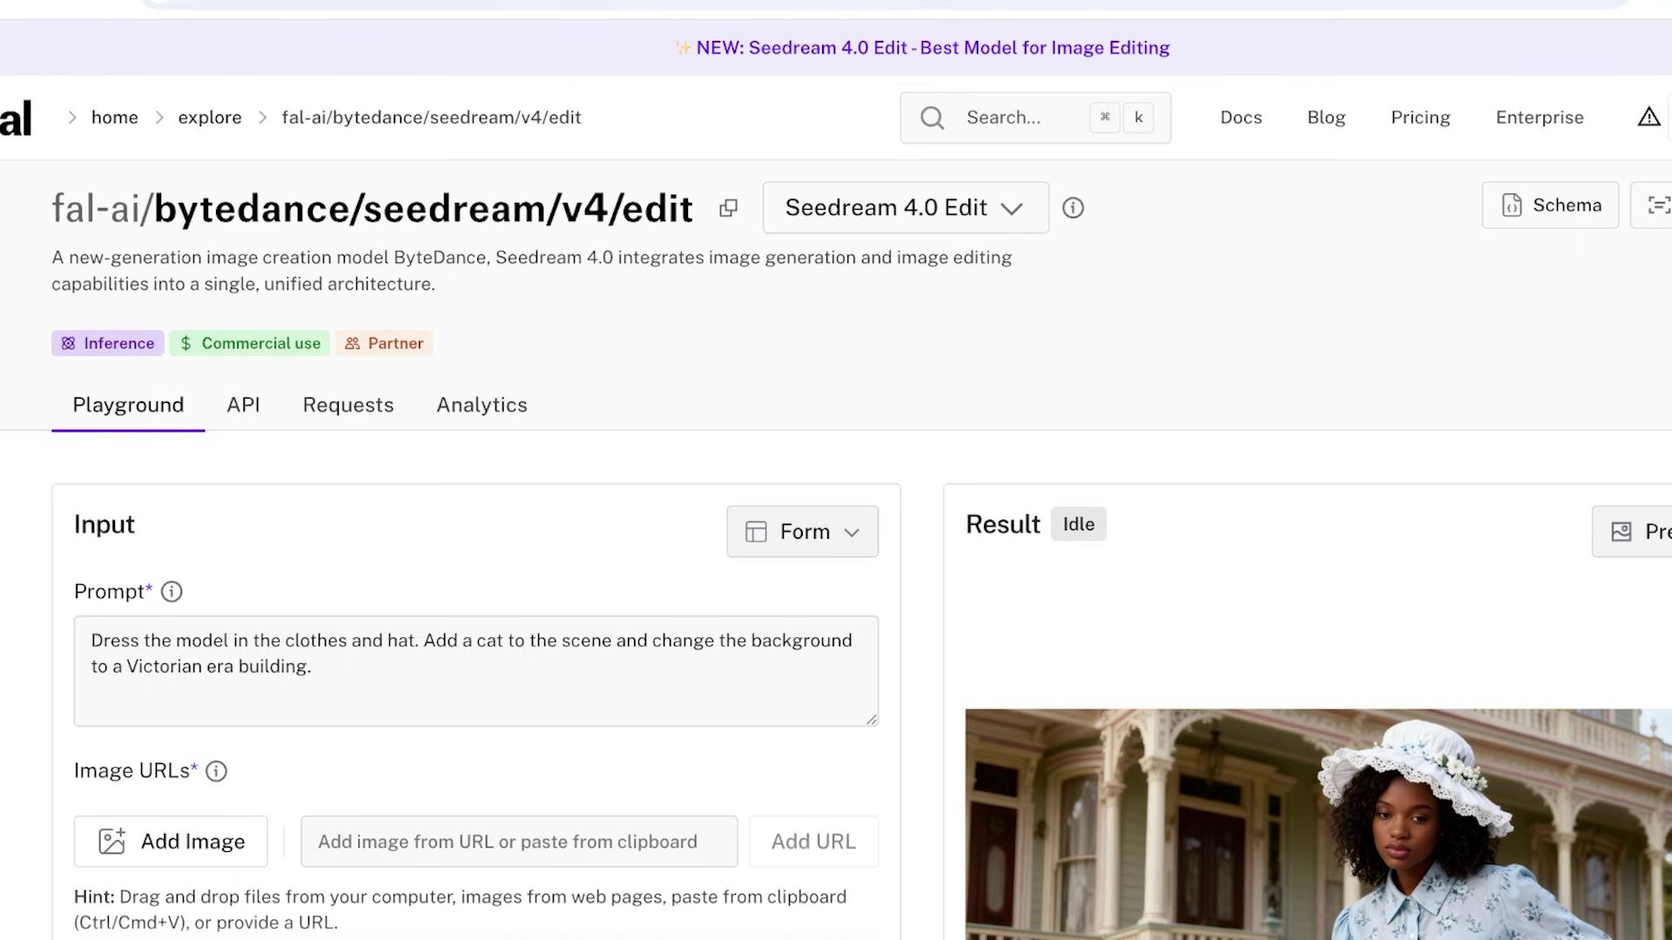
scroll(836, 482, "down", 1)
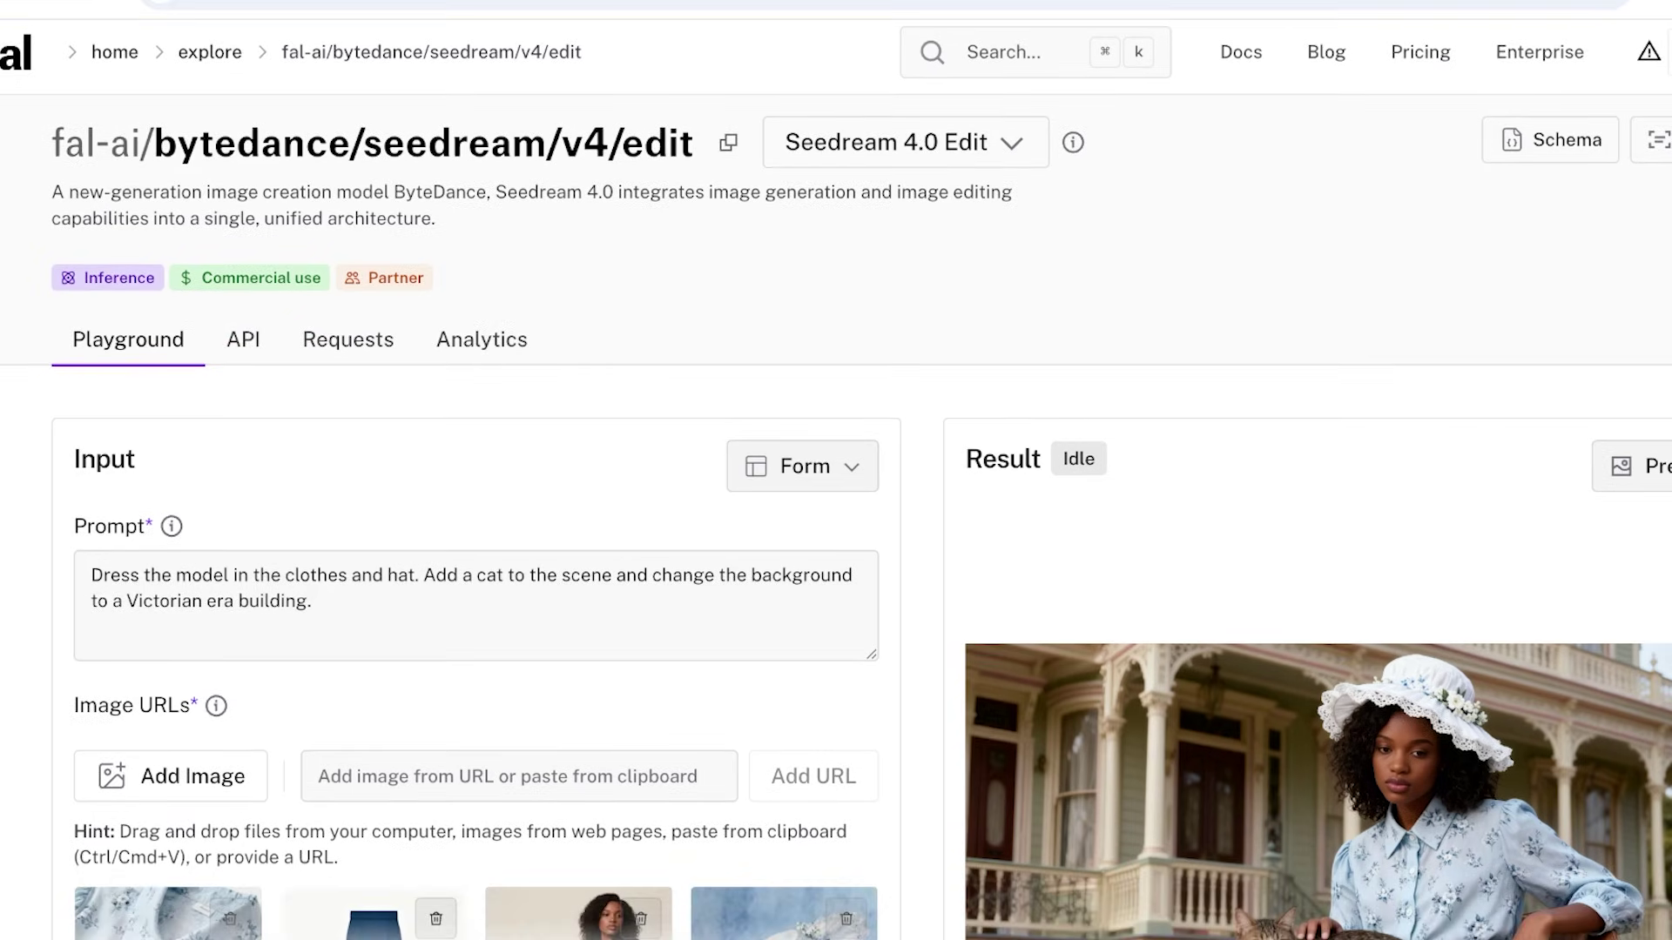
scroll(836, 470, "down", 8)
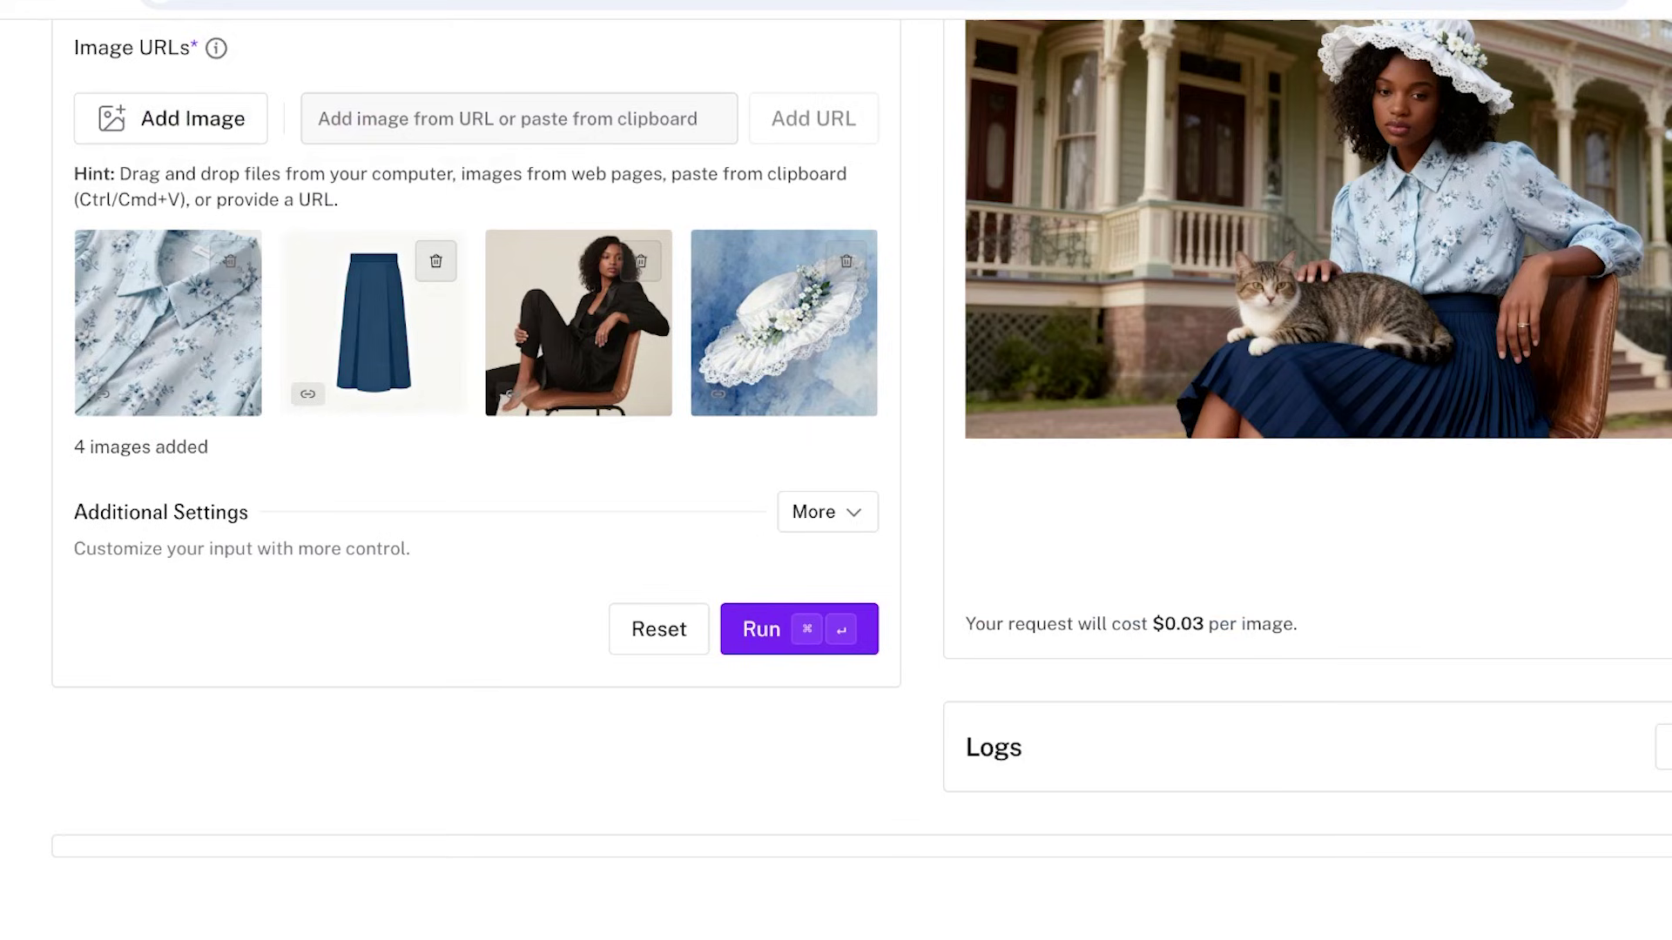
scroll(836, 471, "up", 4)
scroll(836, 472, "up", 6)
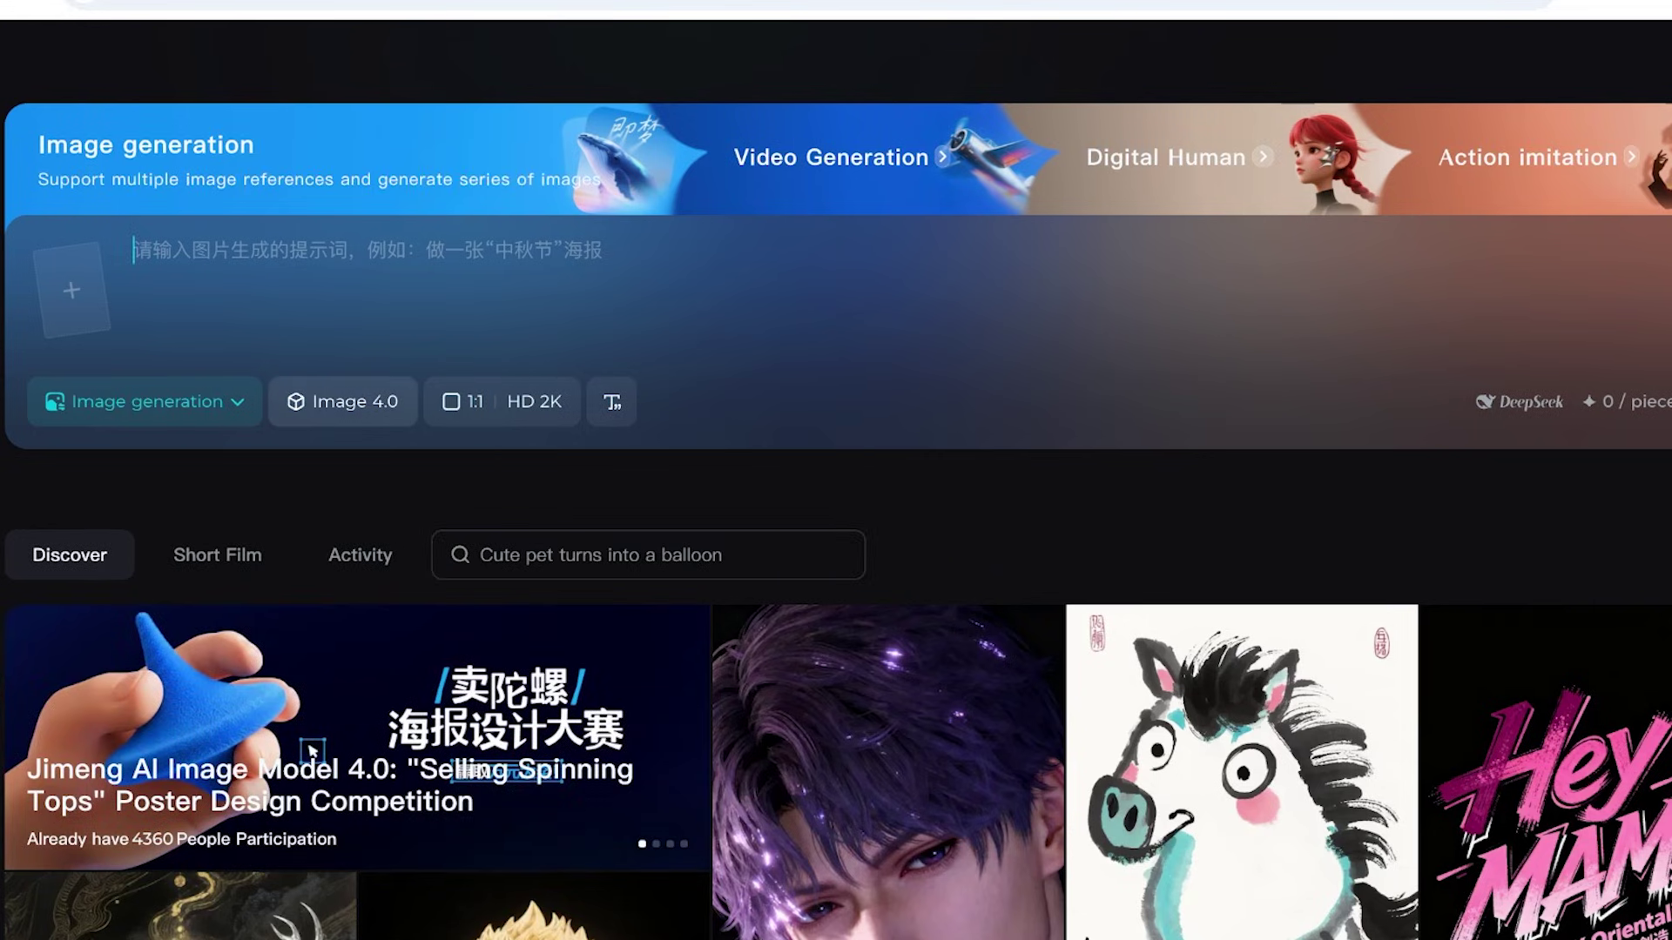
Switch to Jimeng and view the creation types and image models its generator offers
left_click(237, 402)
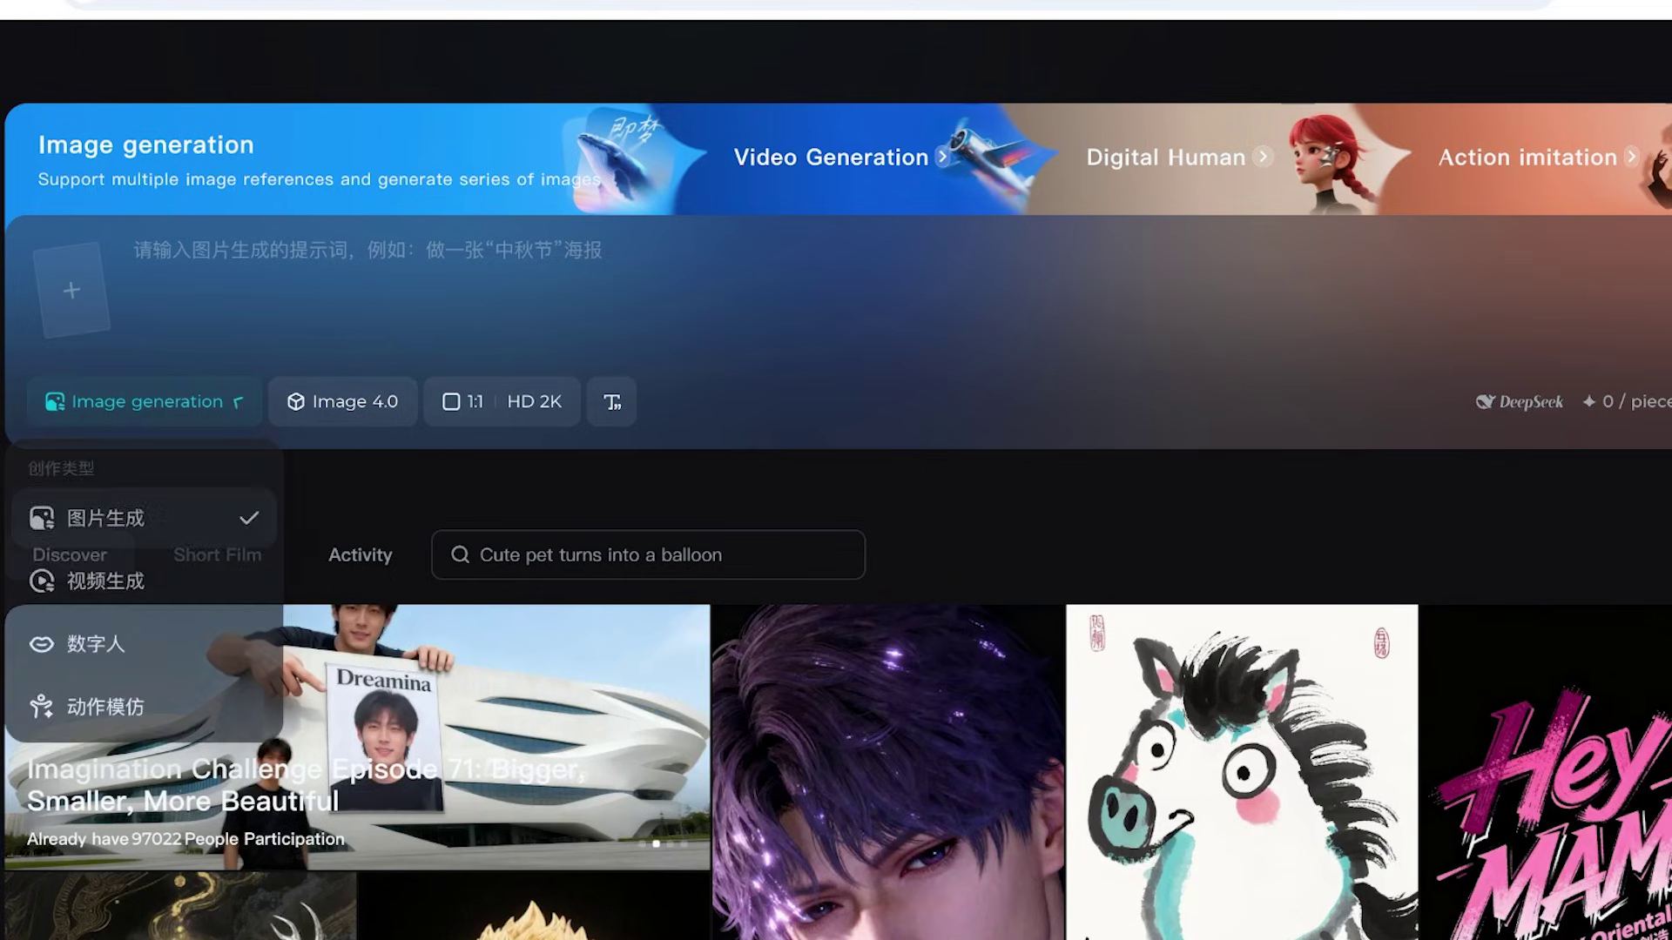
left_click(342, 402)
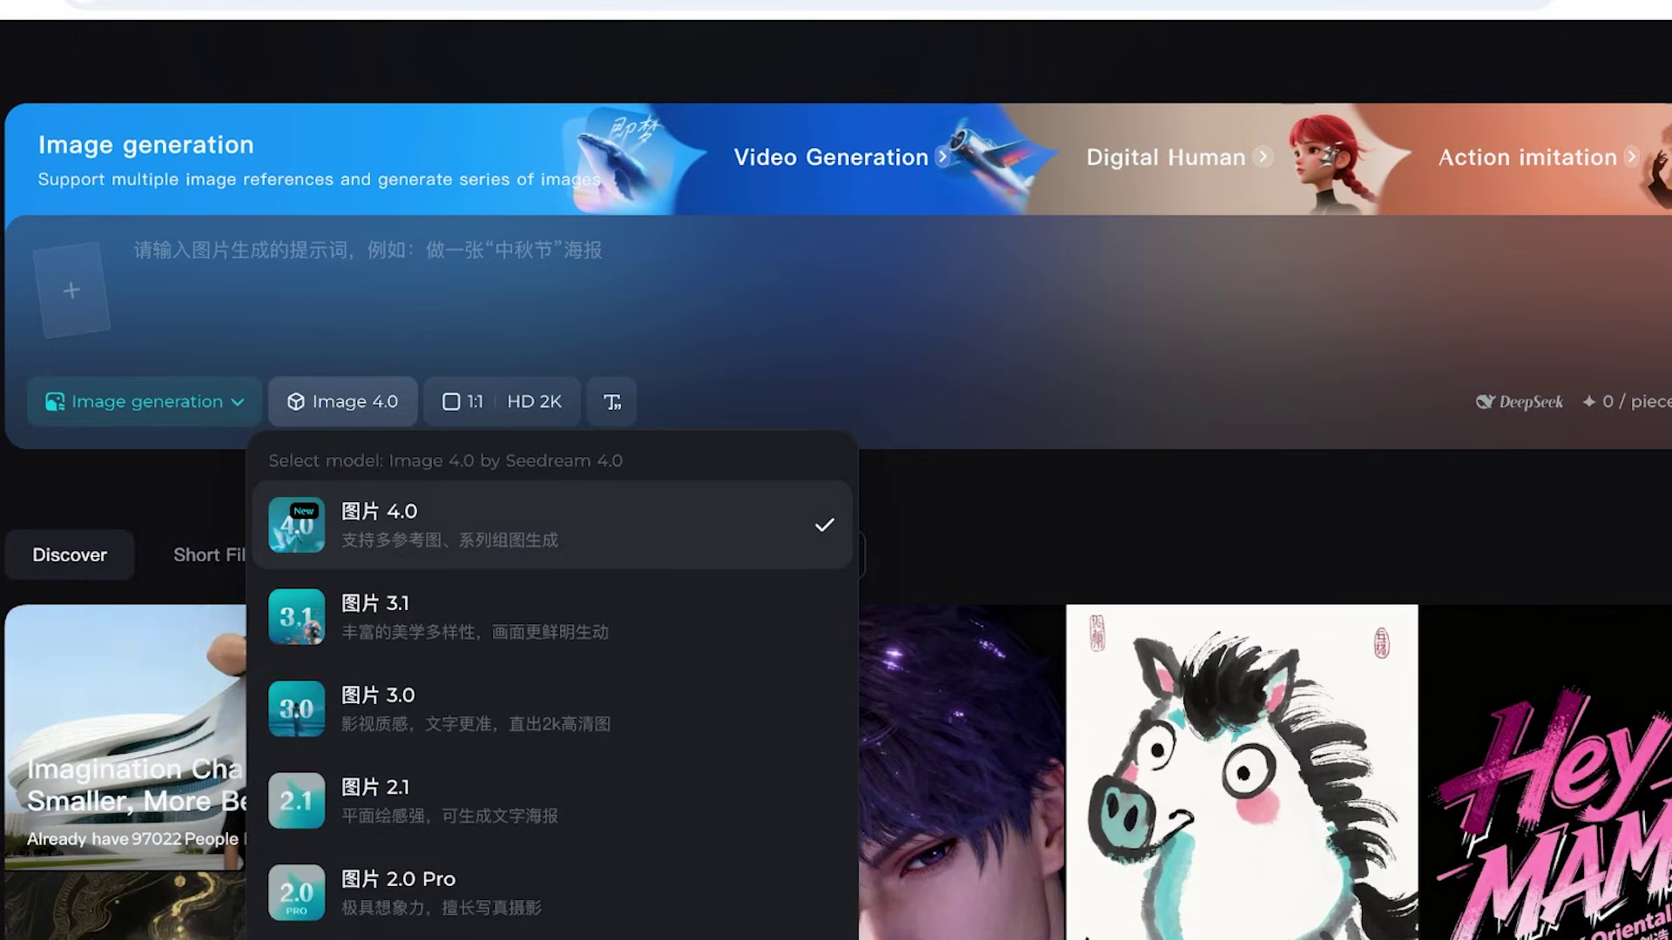
left_click(343, 401)
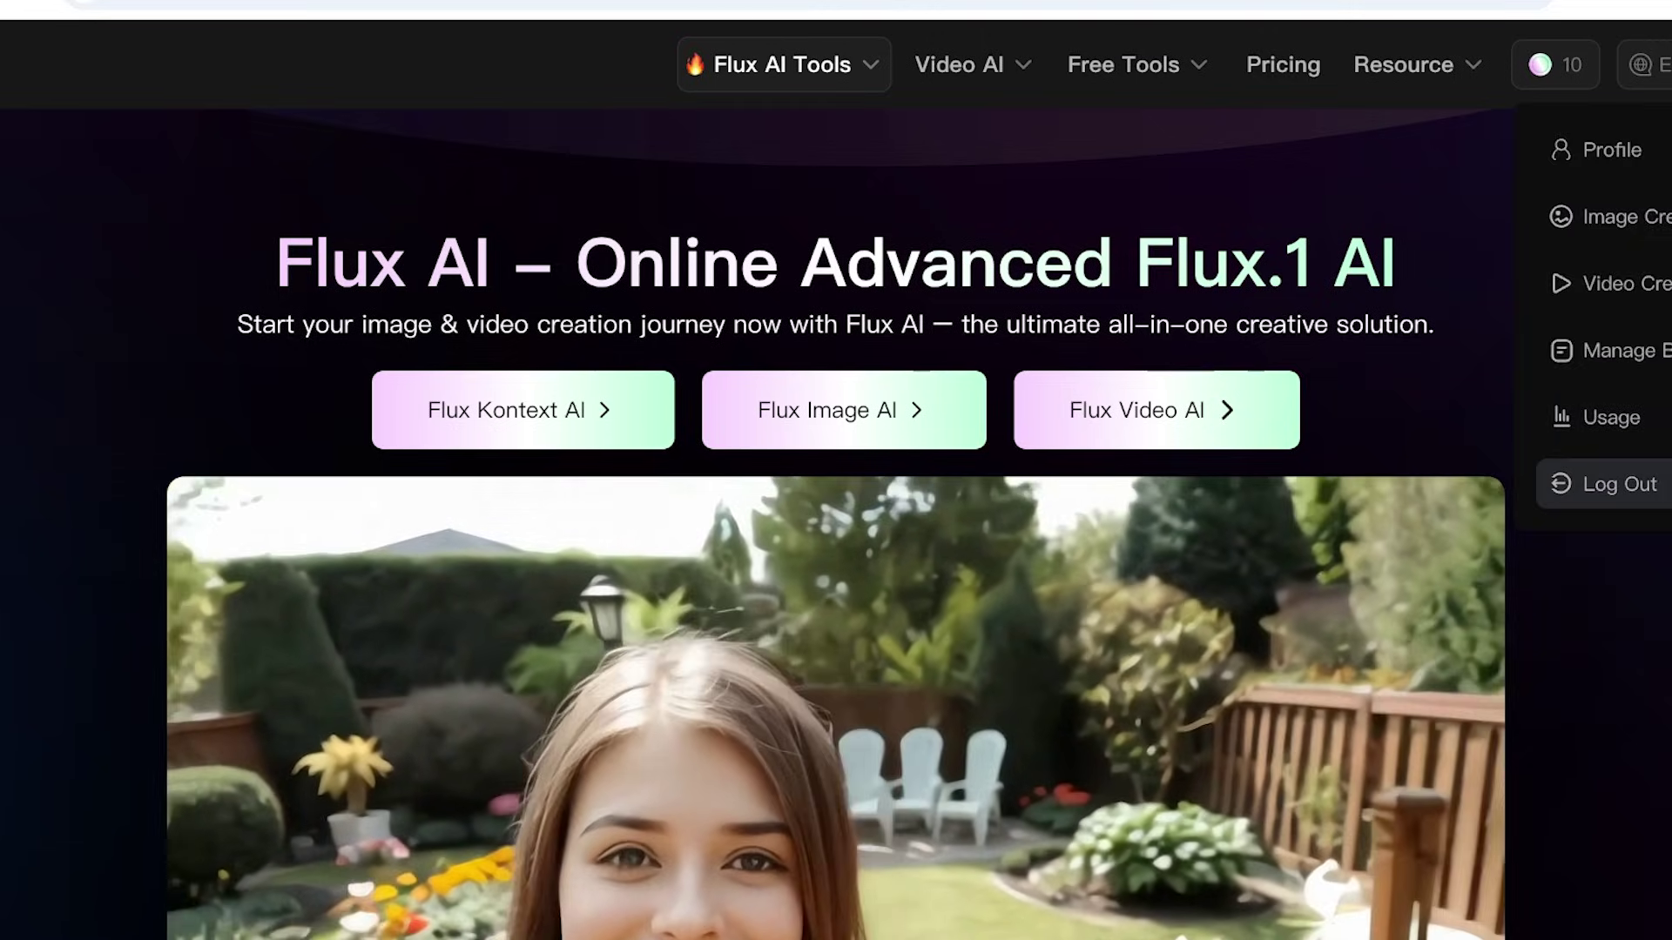
Log out of the current Flux AI account and sign up to flux-ai.io with Google
left_click(1618, 485)
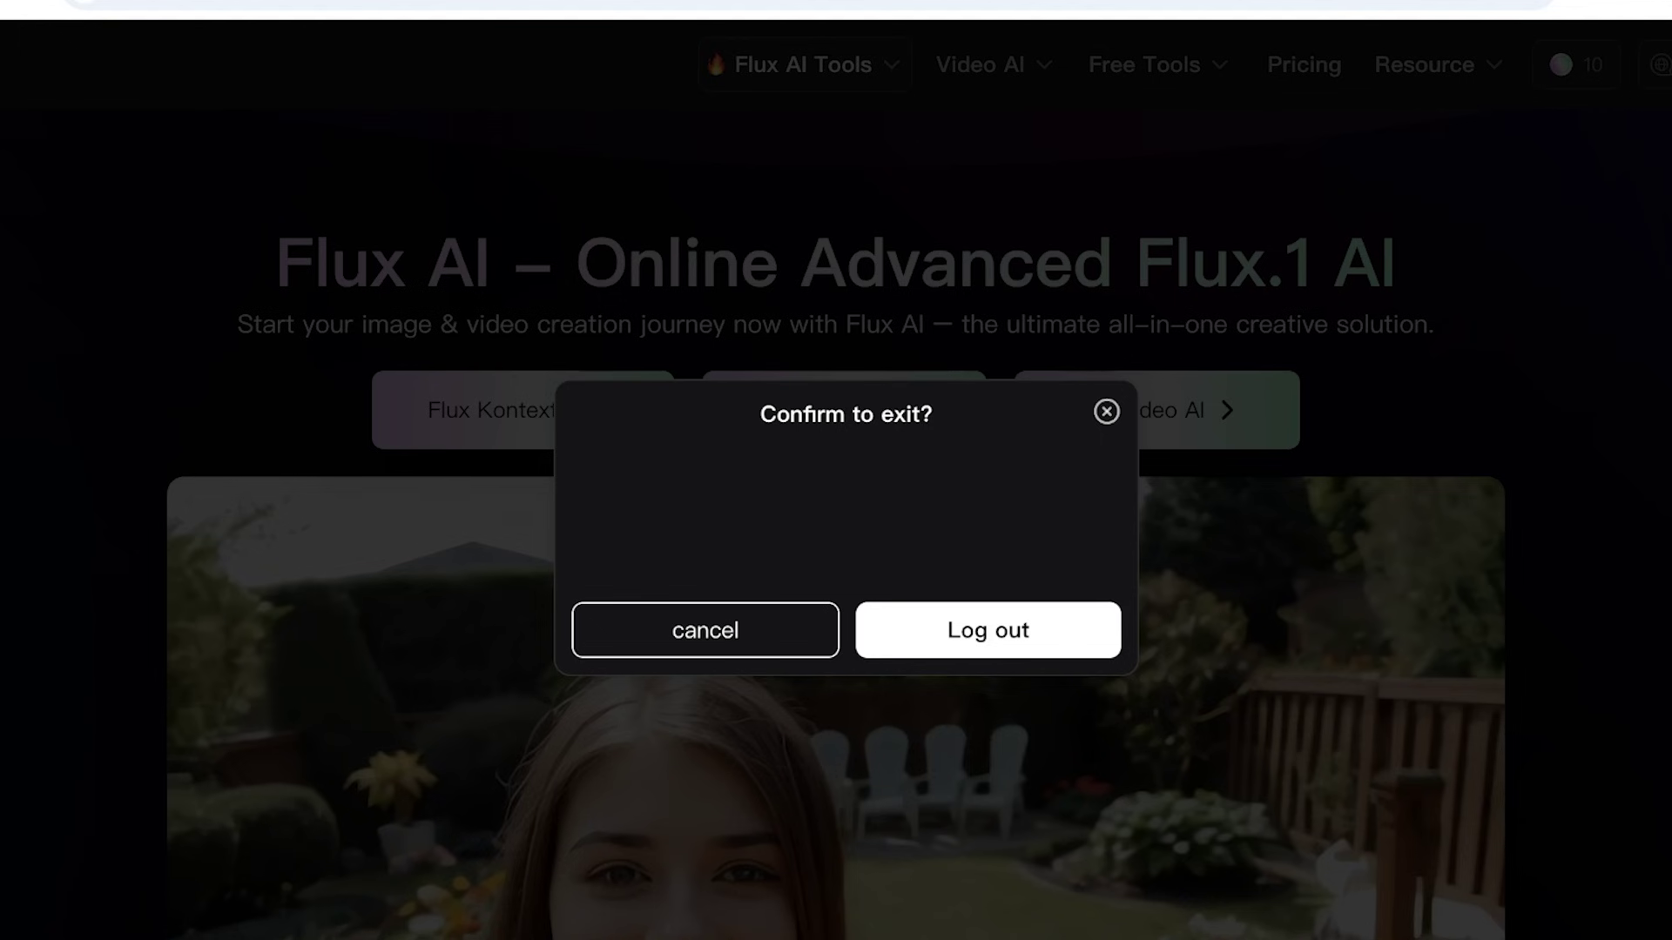
left_click(989, 630)
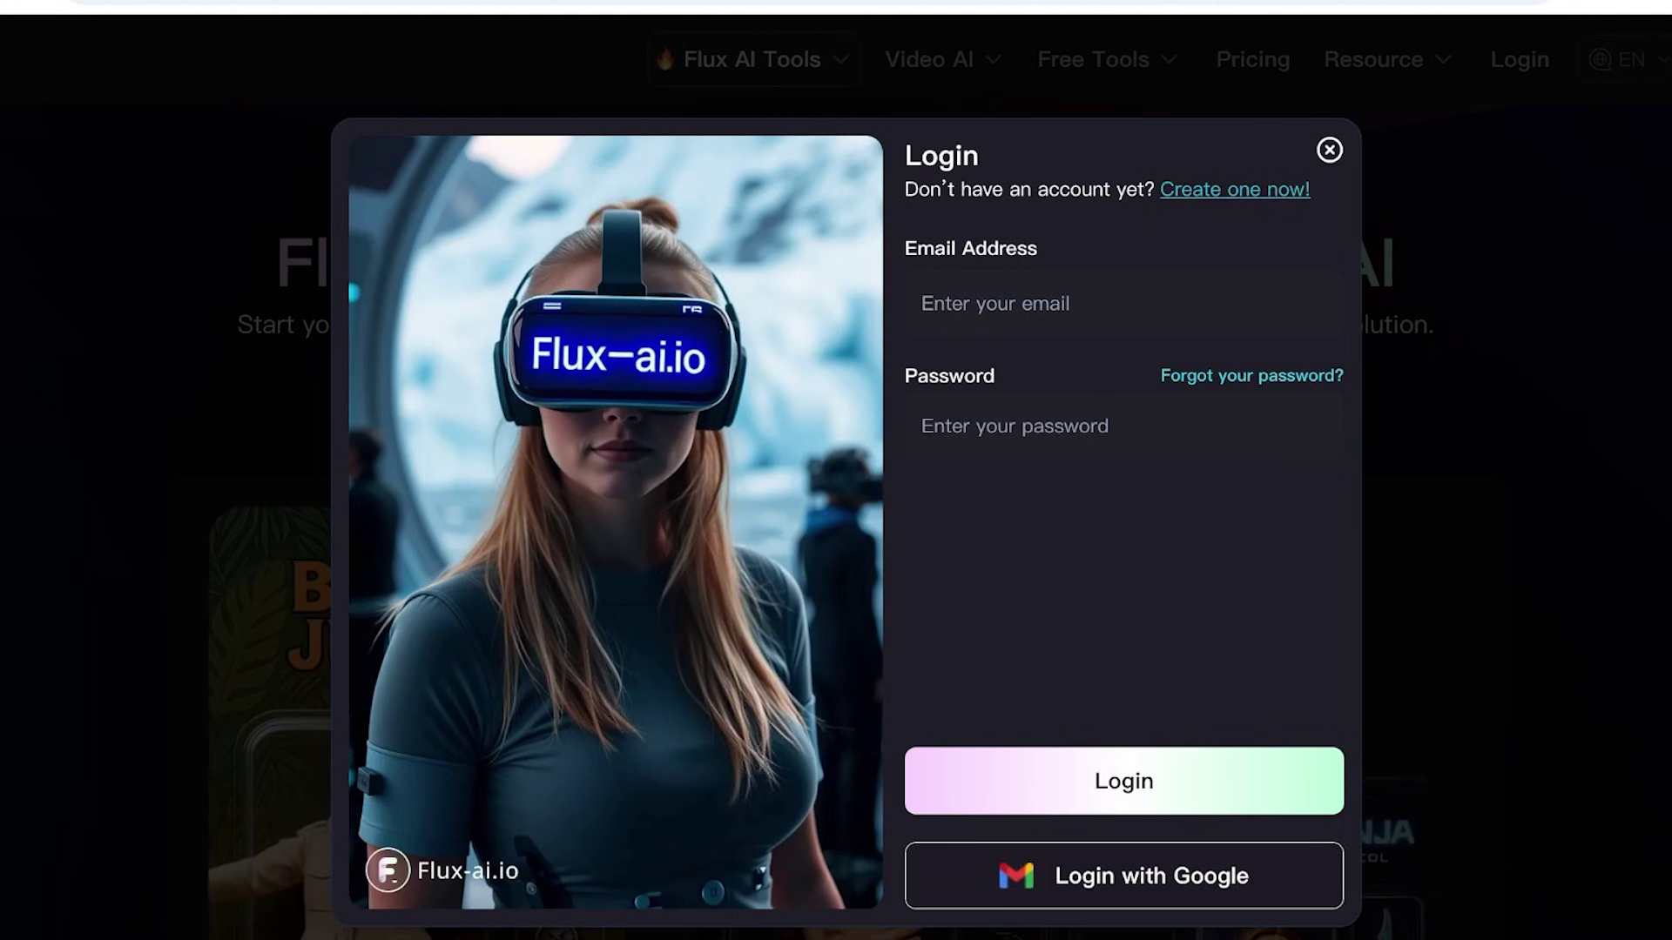
left_click(1182, 190)
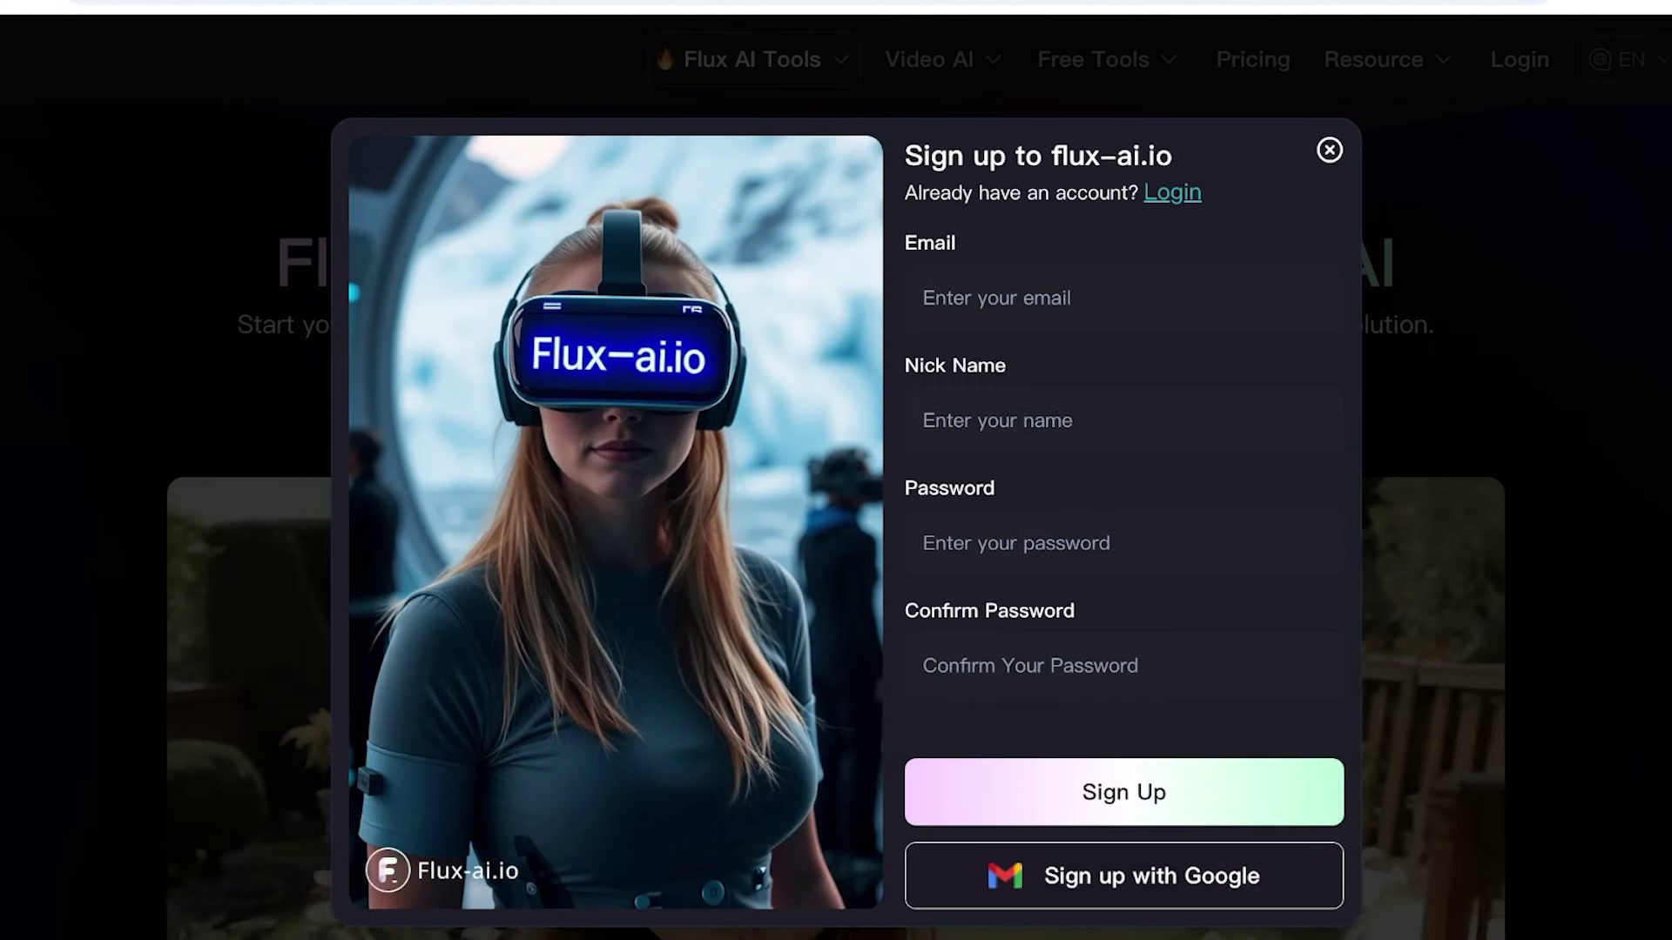
left_click(923, 298)
left_click(1123, 877)
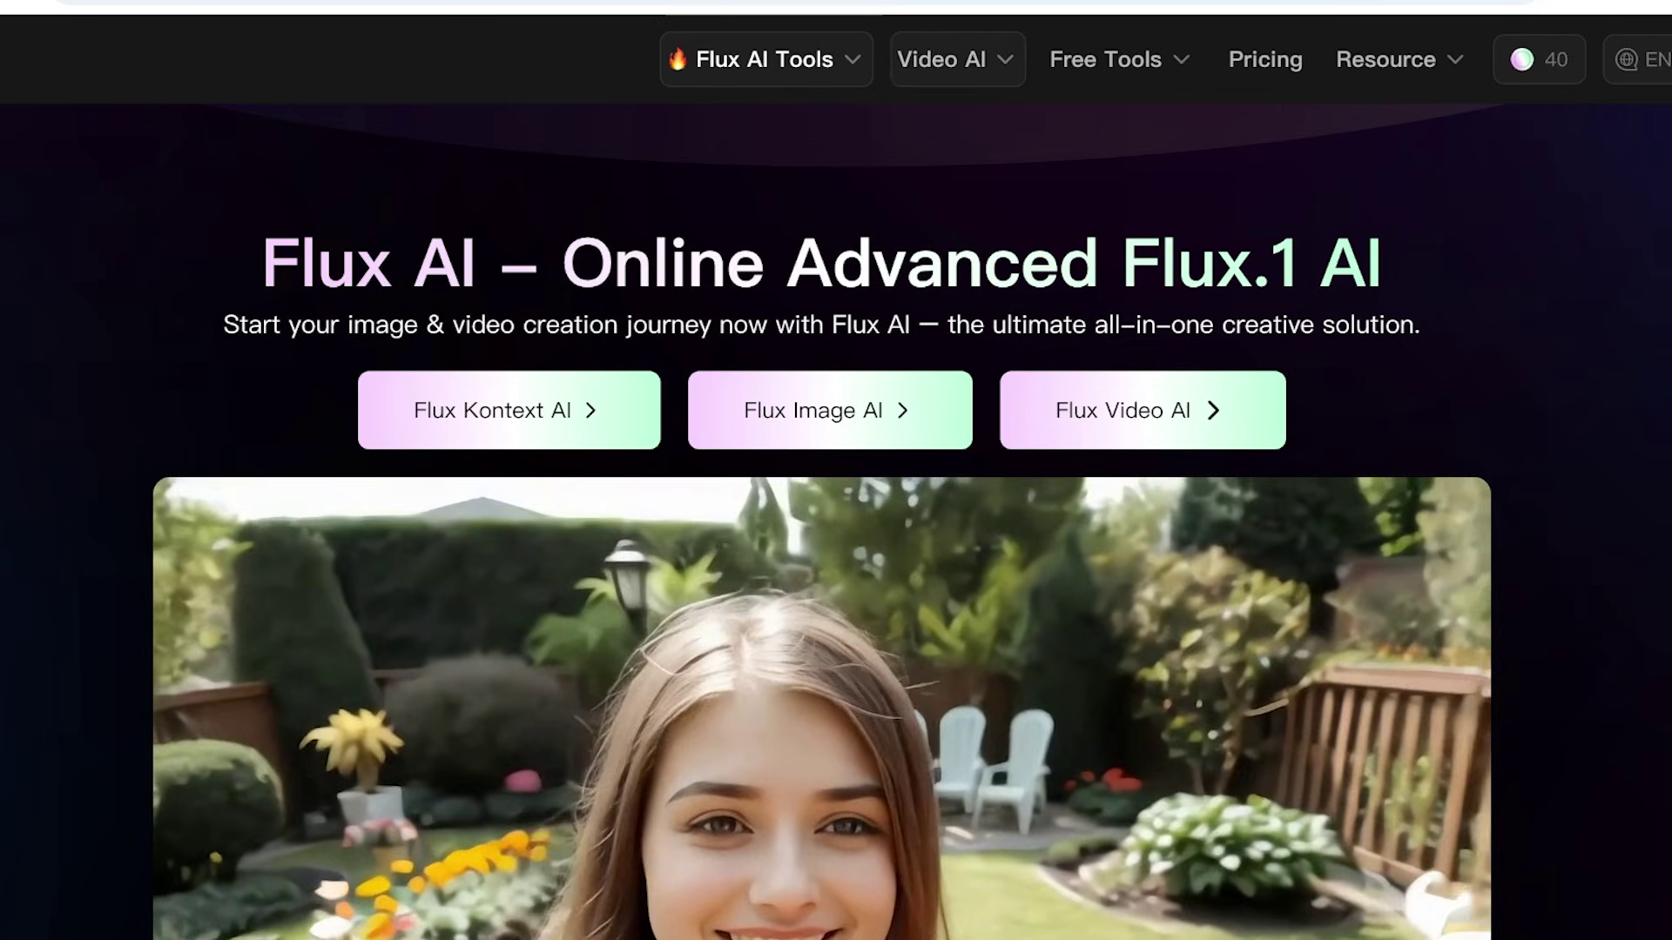
Open the Seedream 4.0 Image AI generator among the Flux AI tools and bring up its prompt and settings form
mouse_move(767, 58)
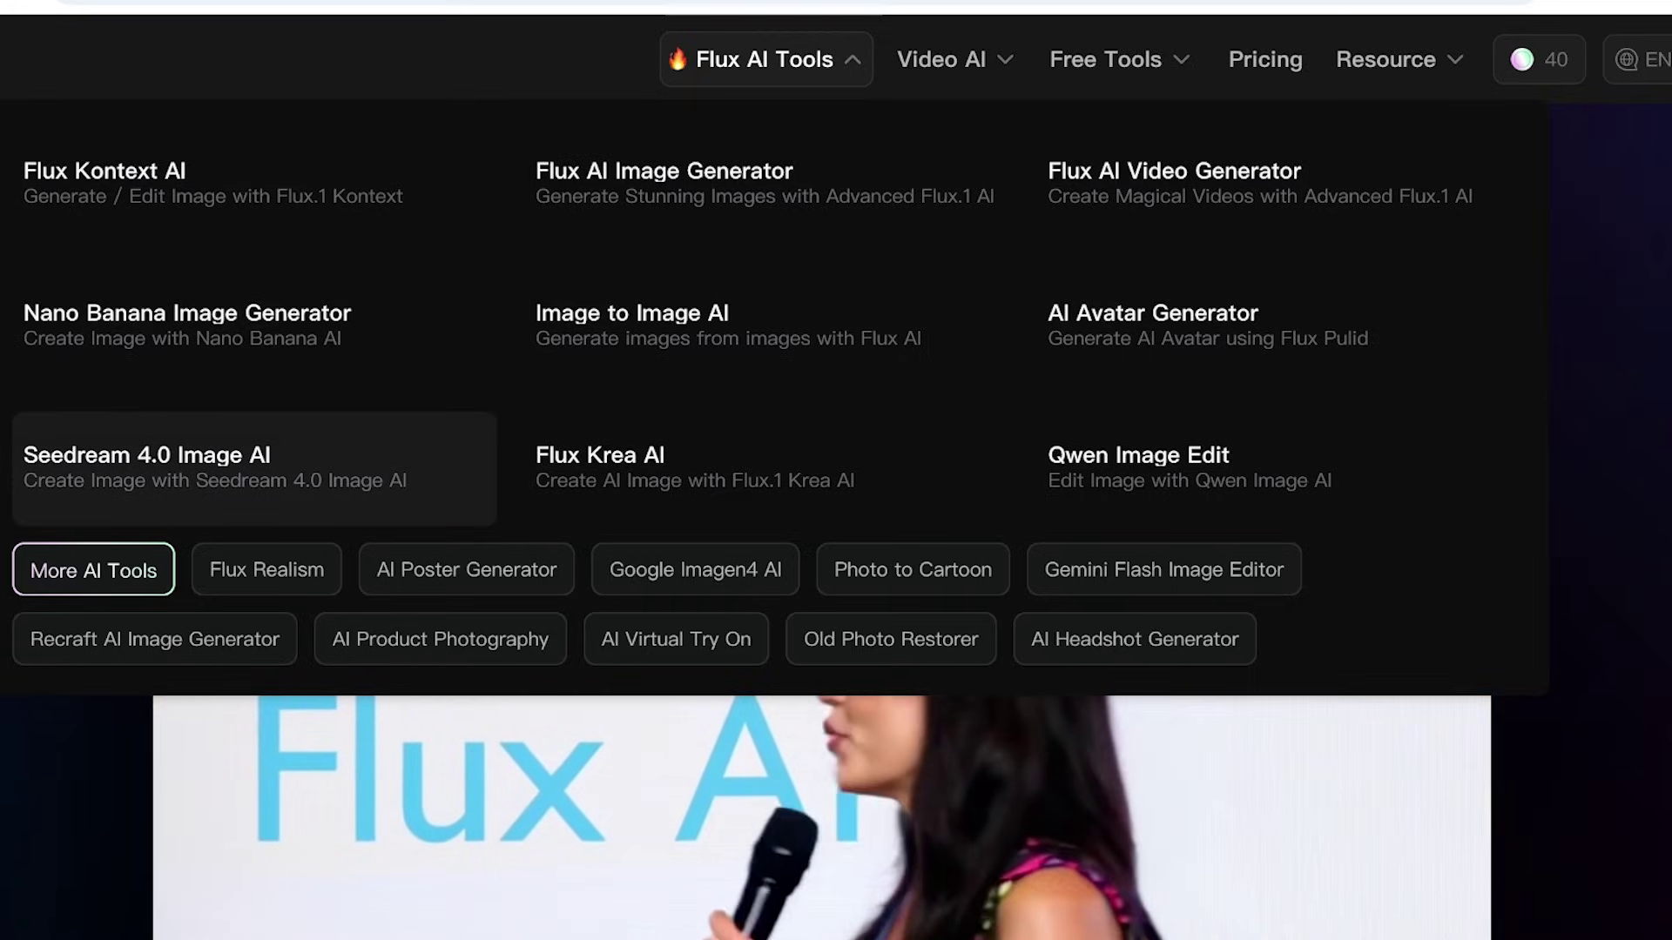
left_click(148, 468)
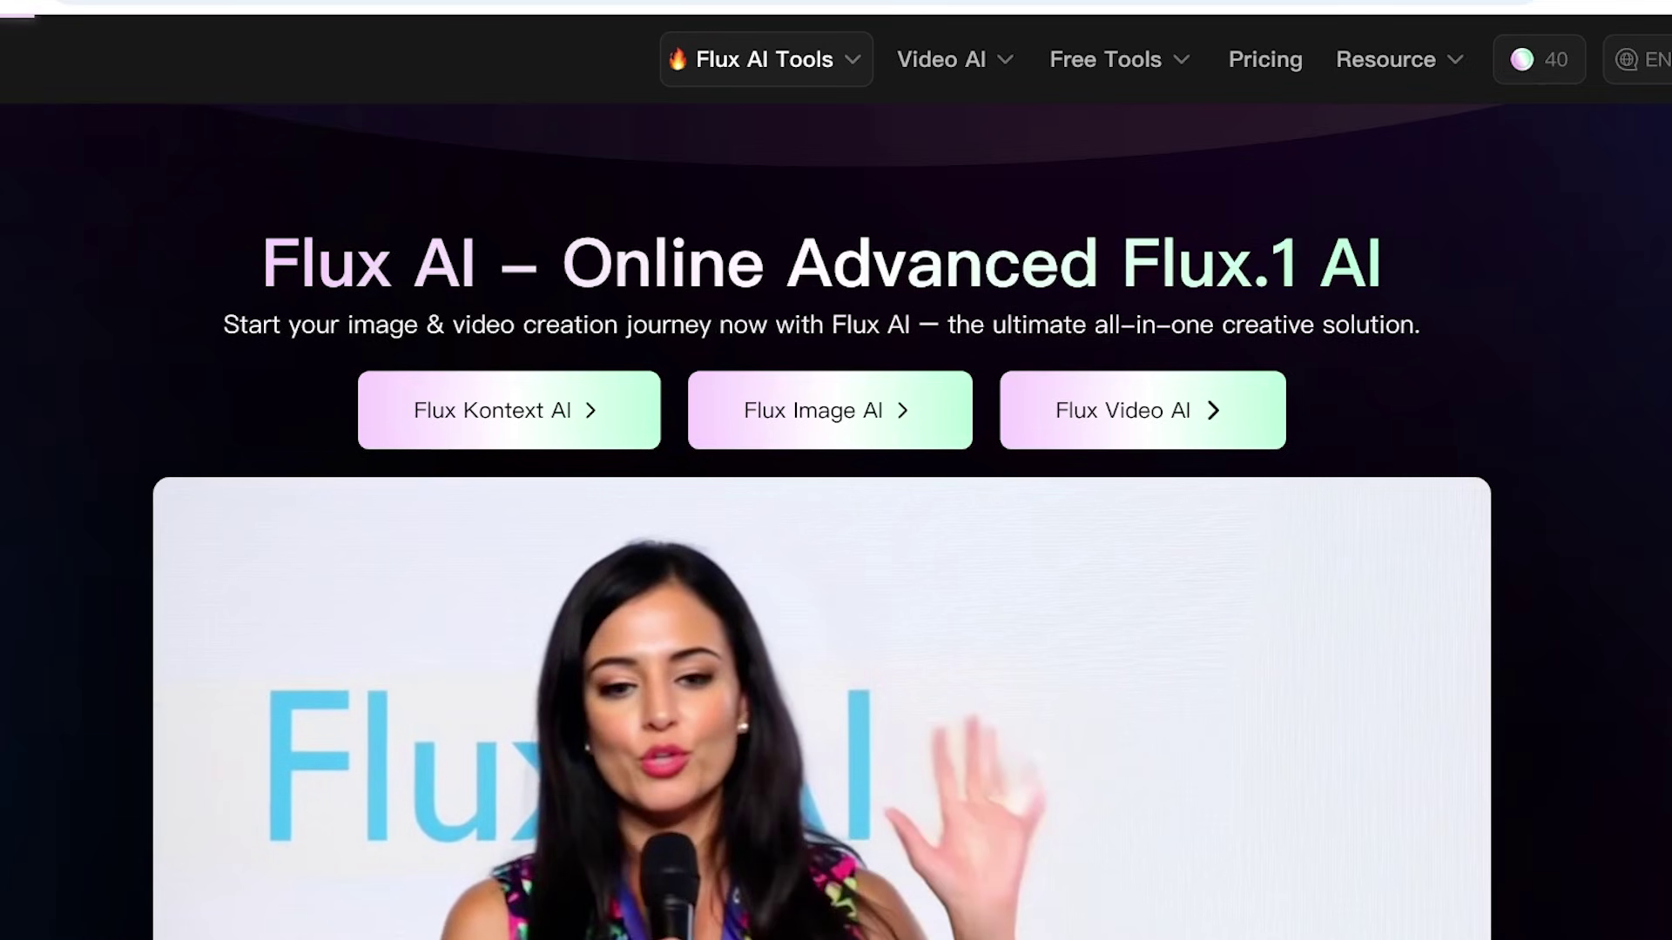
scroll(836, 523, "down", 7)
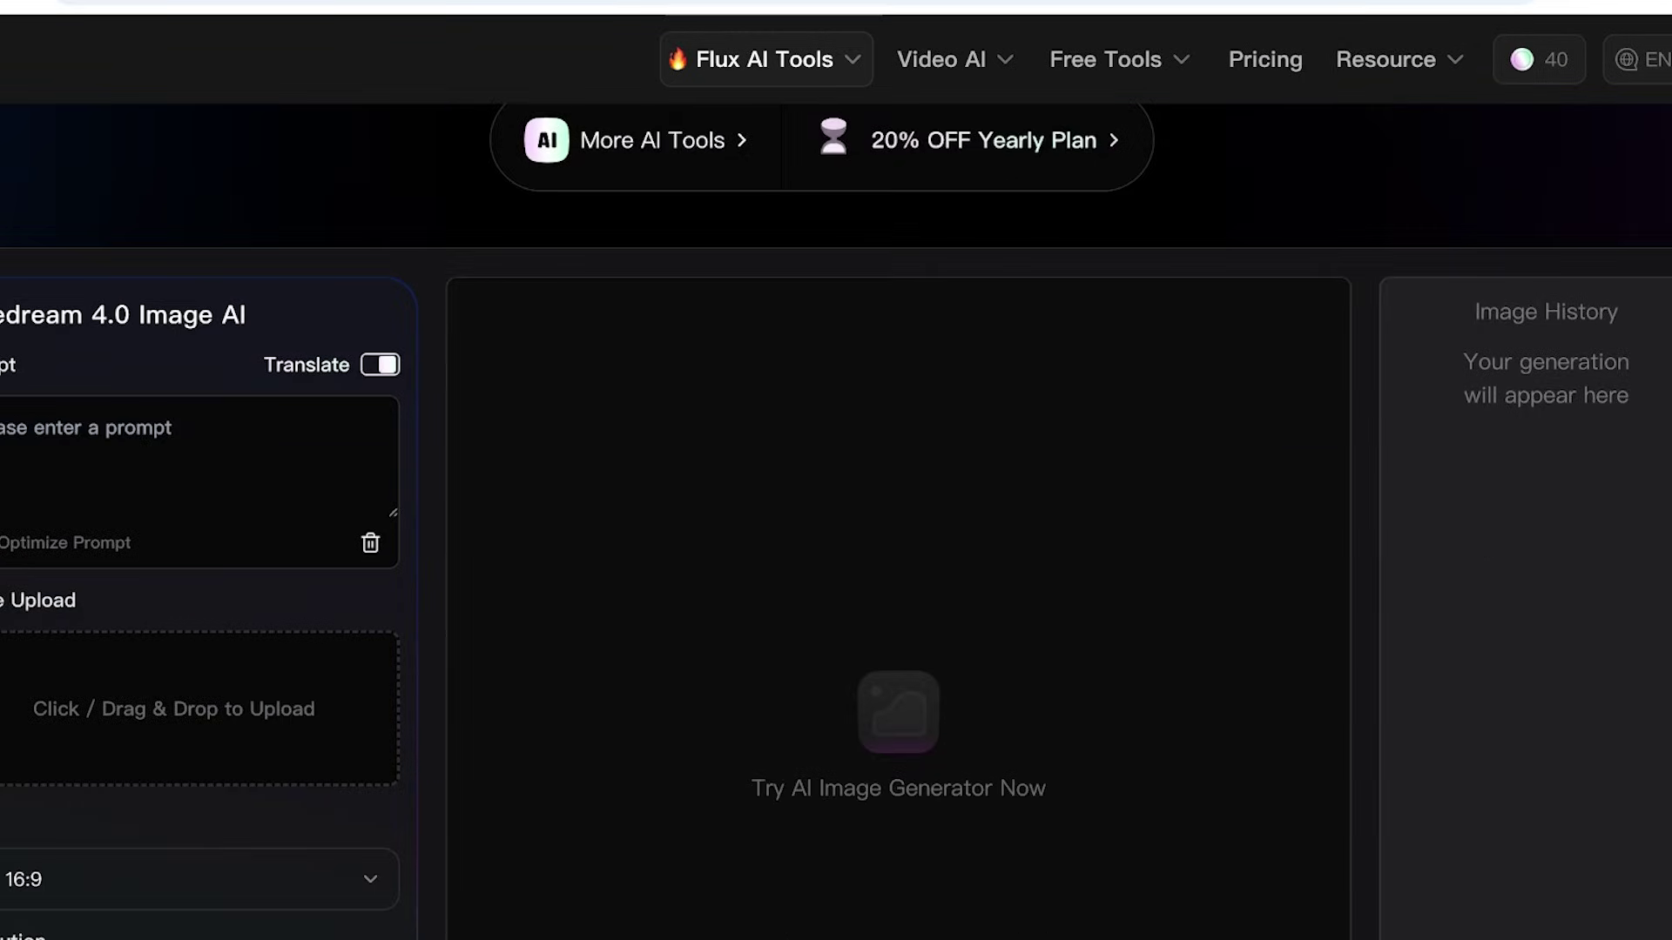
scroll(836, 524, "down", 1)
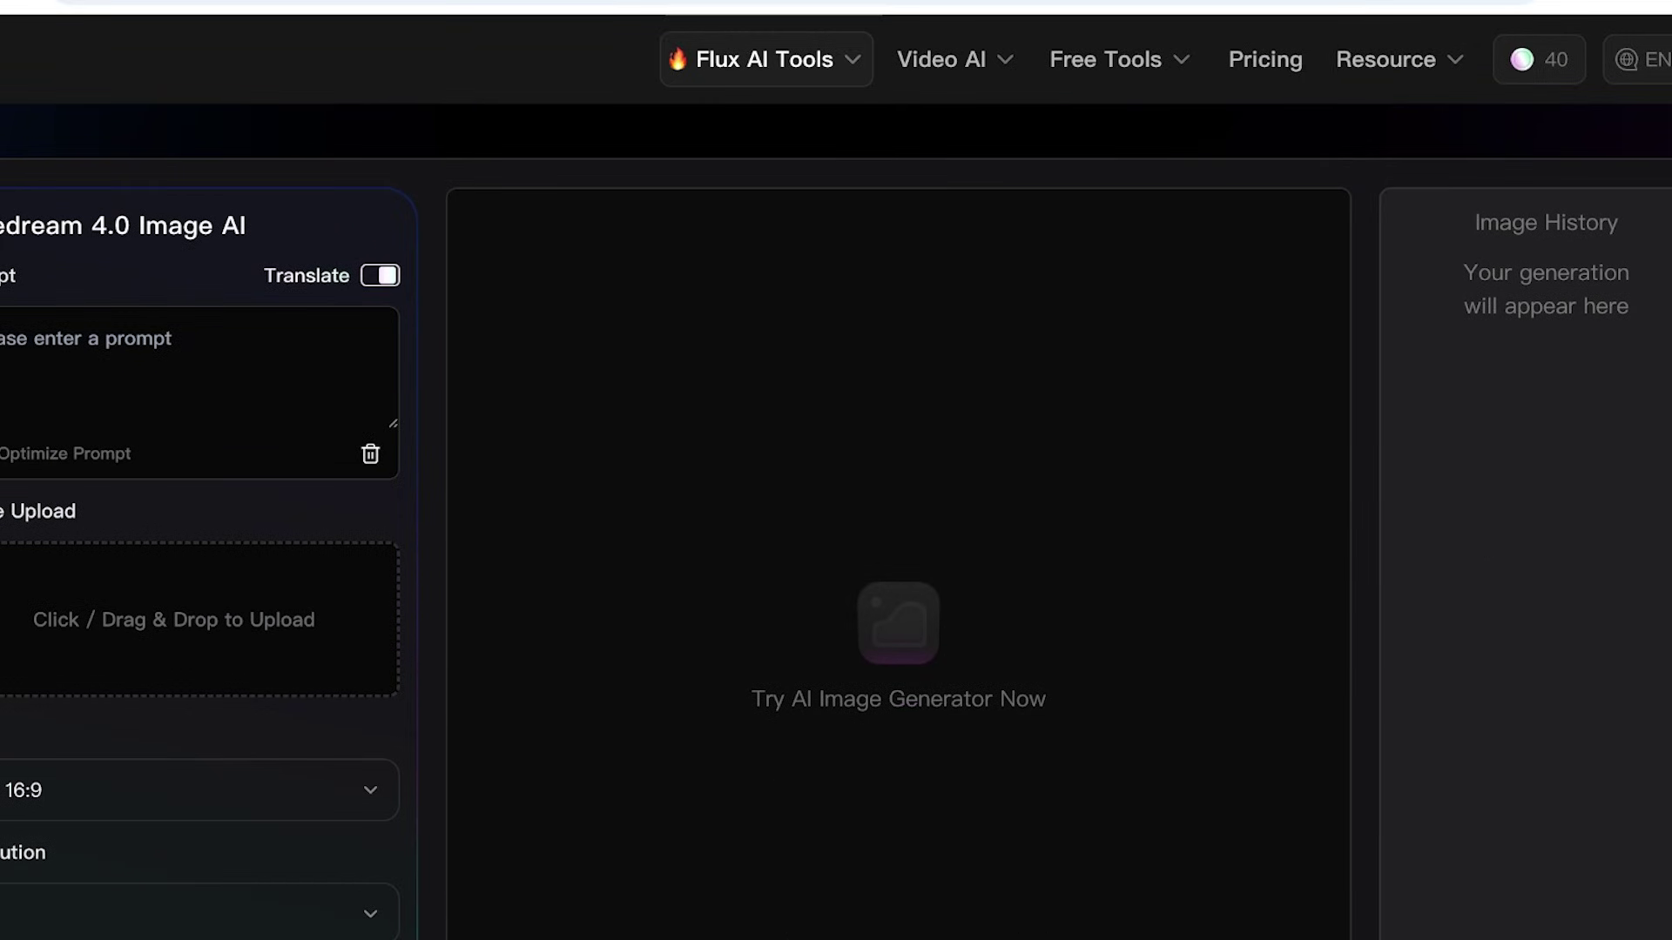
scroll(836, 523, "down", 1)
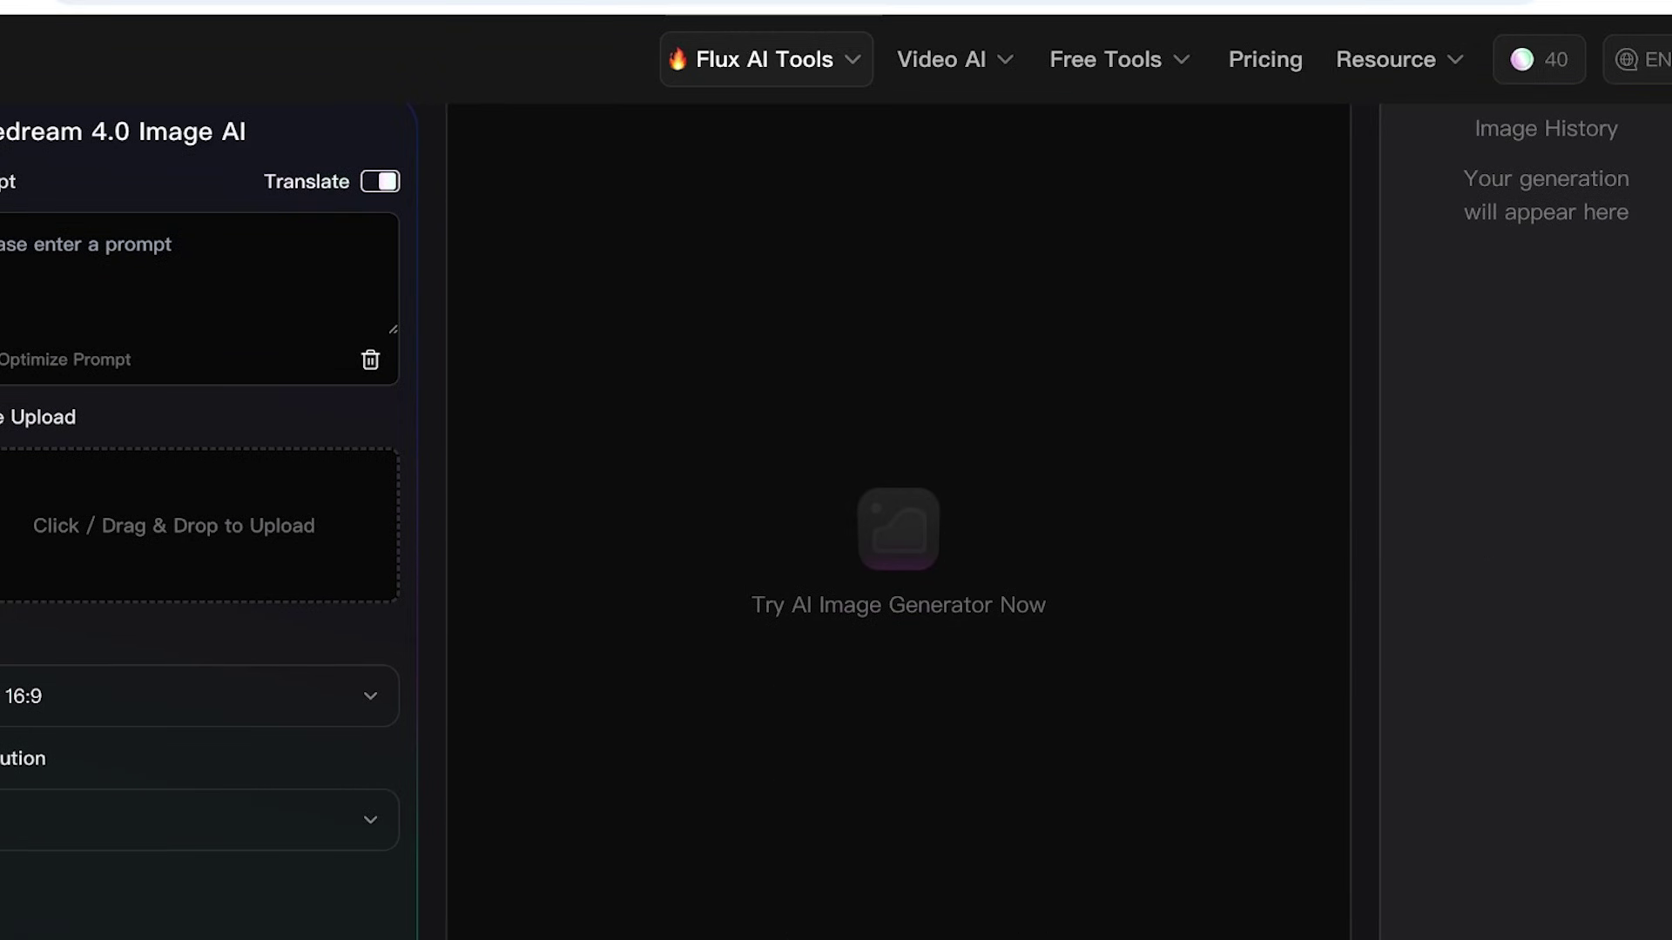
Select the 1k resolution for the Seedream 4.0 image and return to the prompt area
left_click(85, 244)
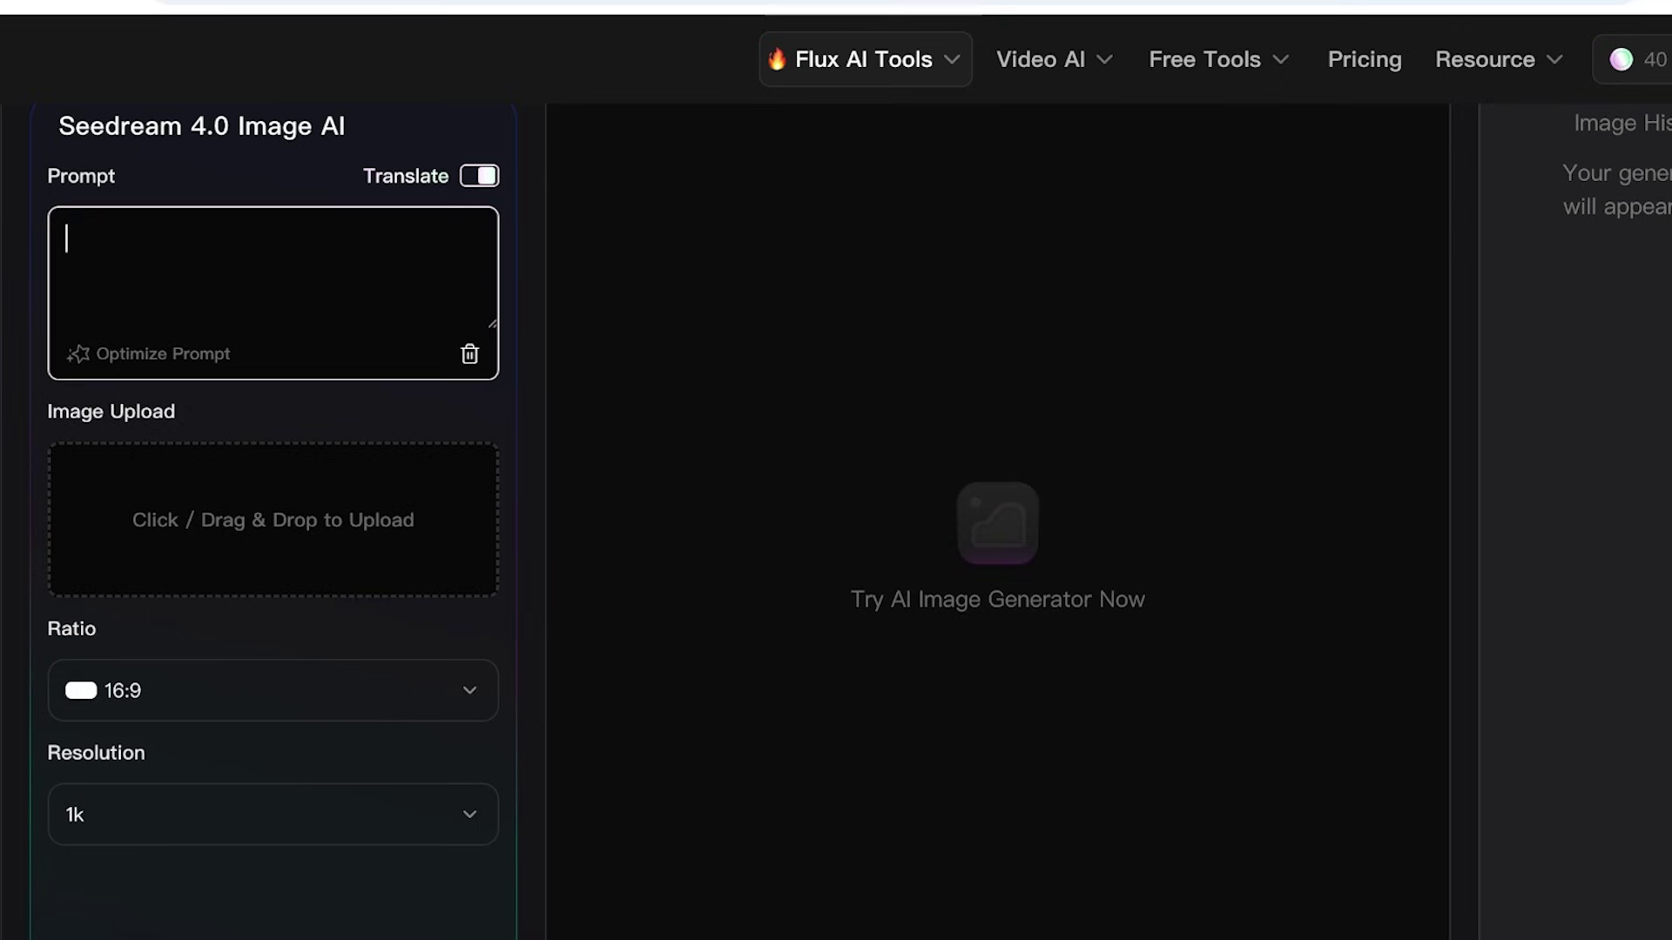
scroll(835, 523, "down", 3)
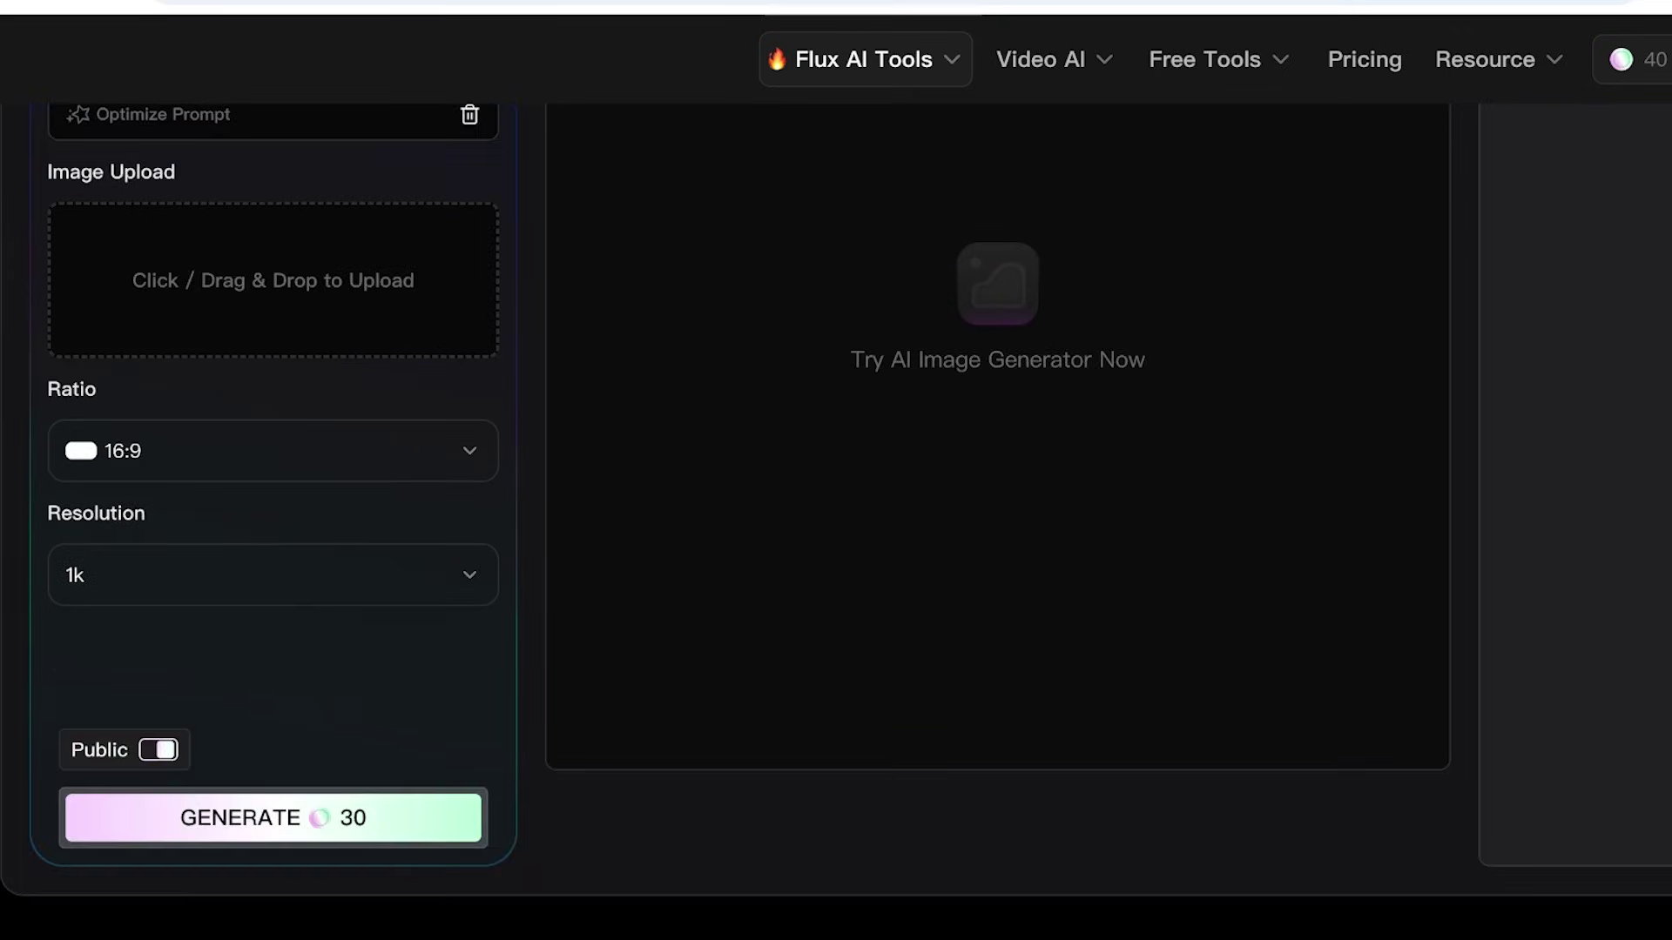
double_click(114, 451)
left_click(274, 575)
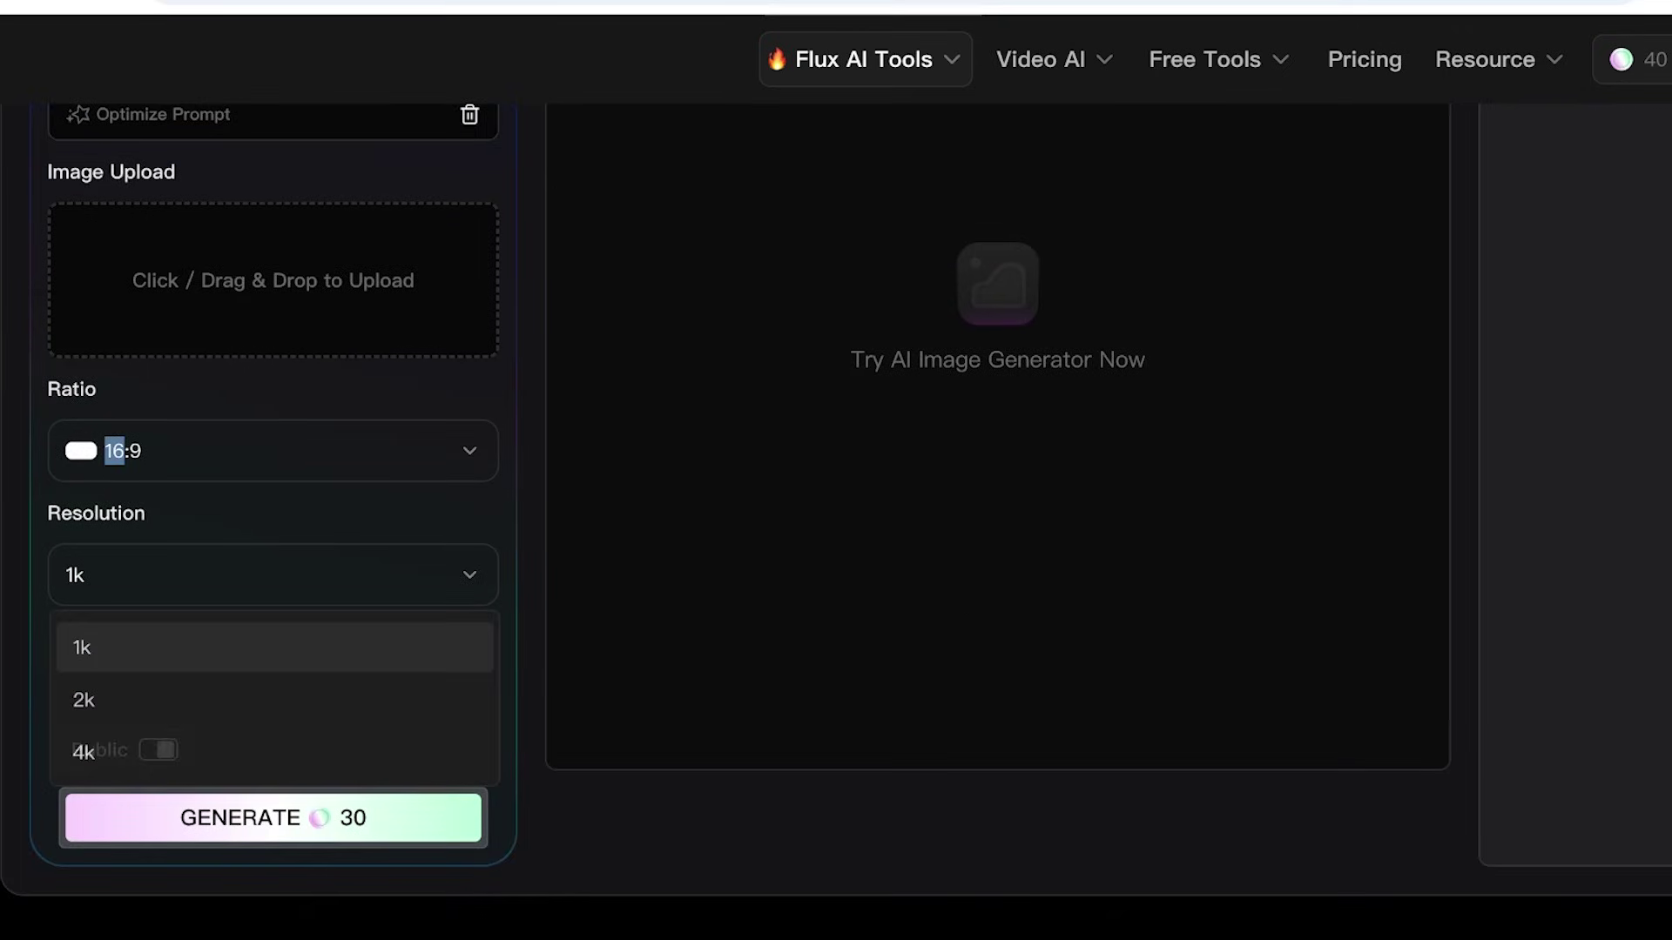
left_click(275, 650)
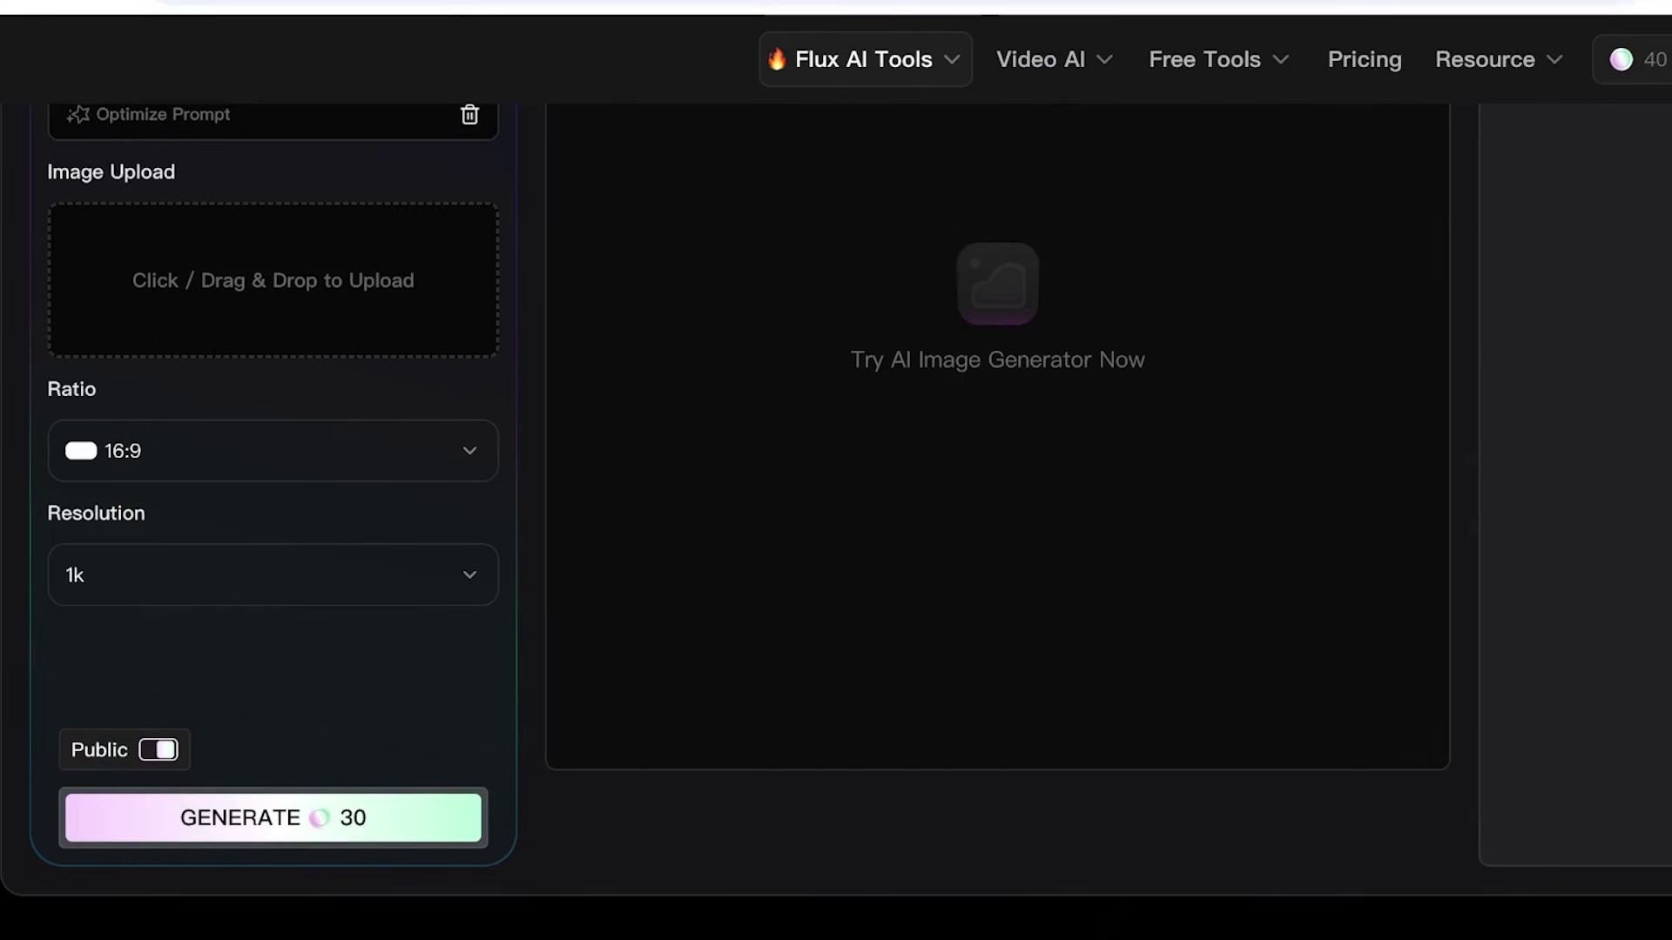
scroll(836, 471, "up", 5)
left_click(67, 459)
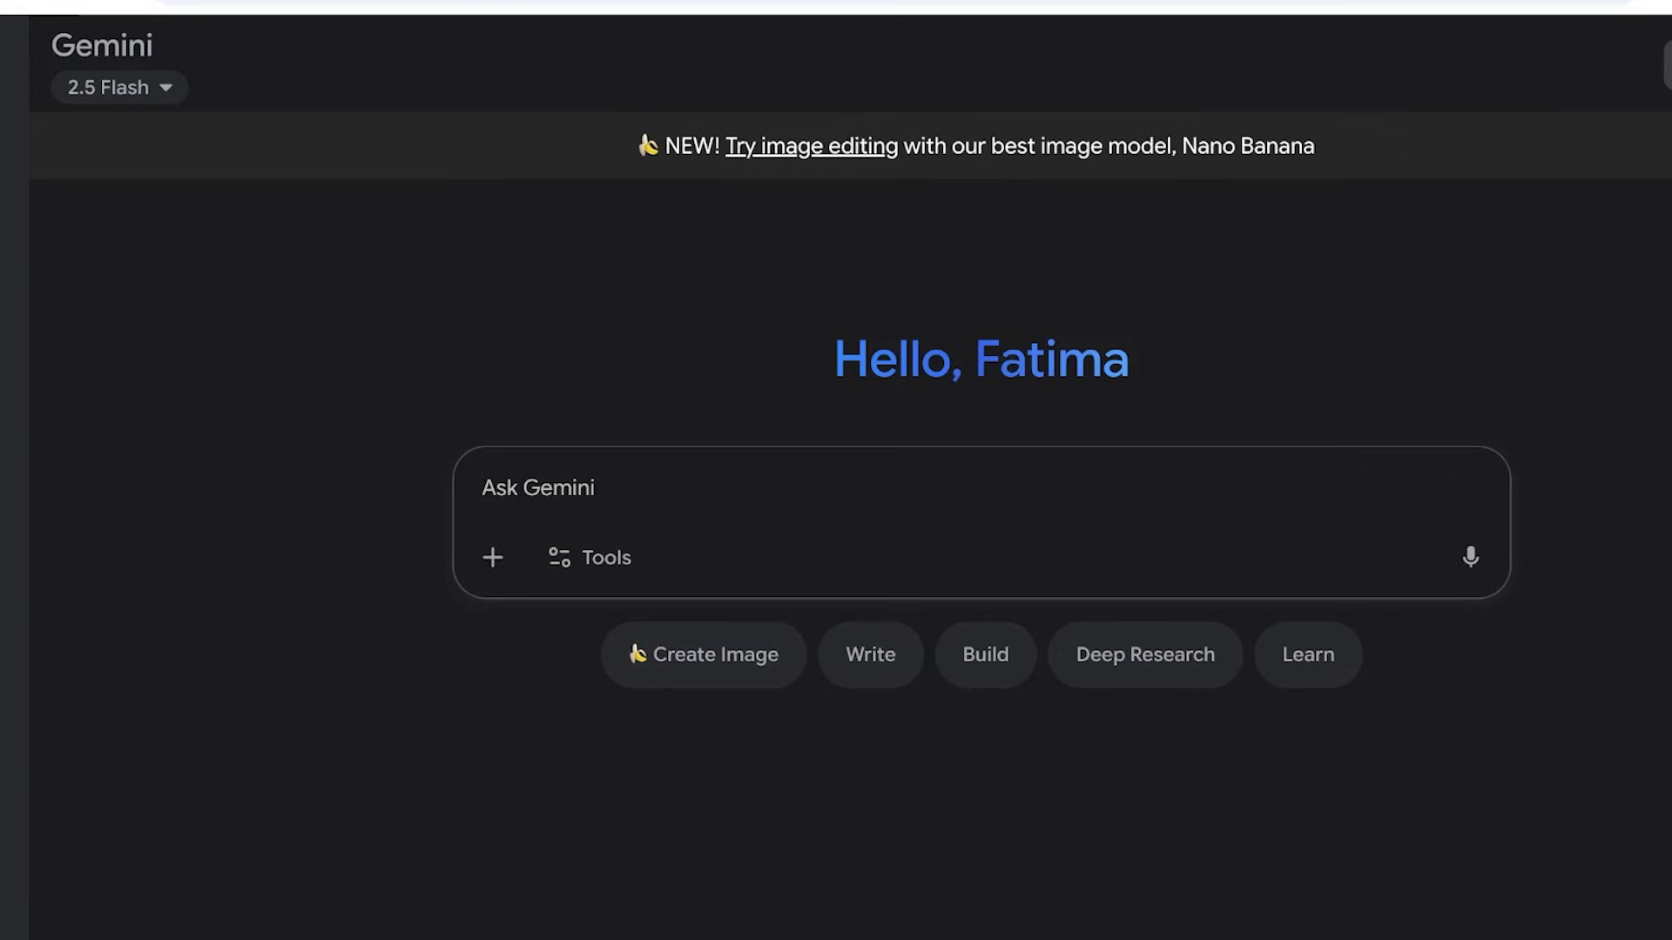
Switch to Gemini and choose its Create Image tool
left_click(704, 654)
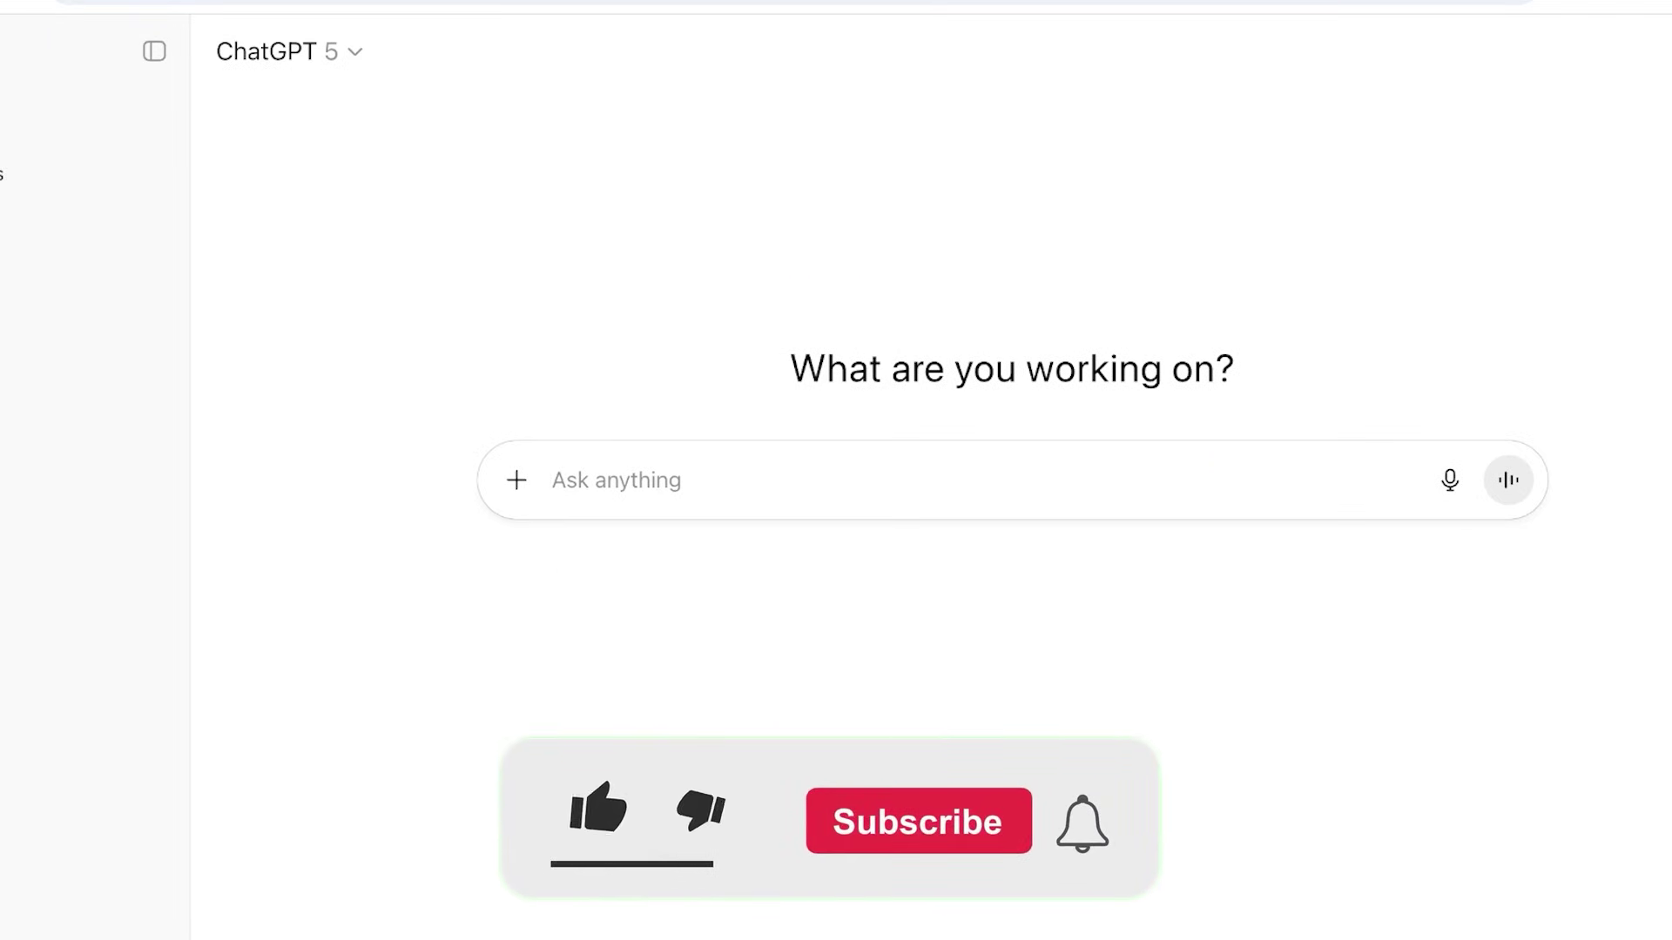
Ask ChatGPT to "write a prompt to generate a skyline view of a new york like city and a woman standing on a rooftop"
type("write a pr")
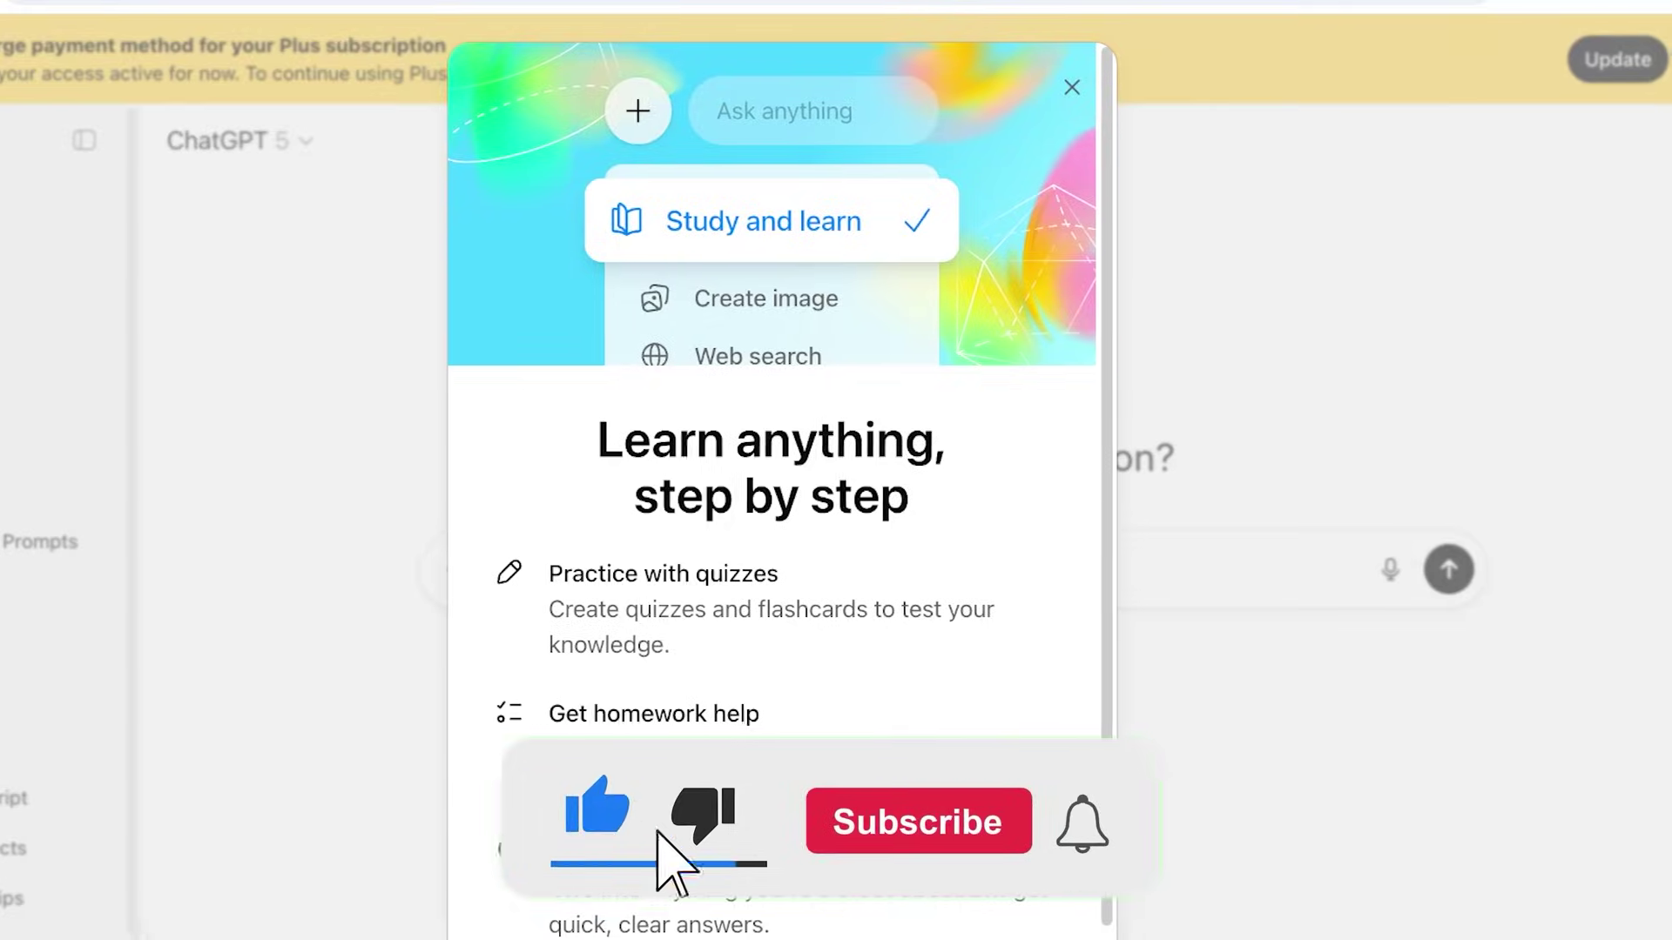
type("ompt to ")
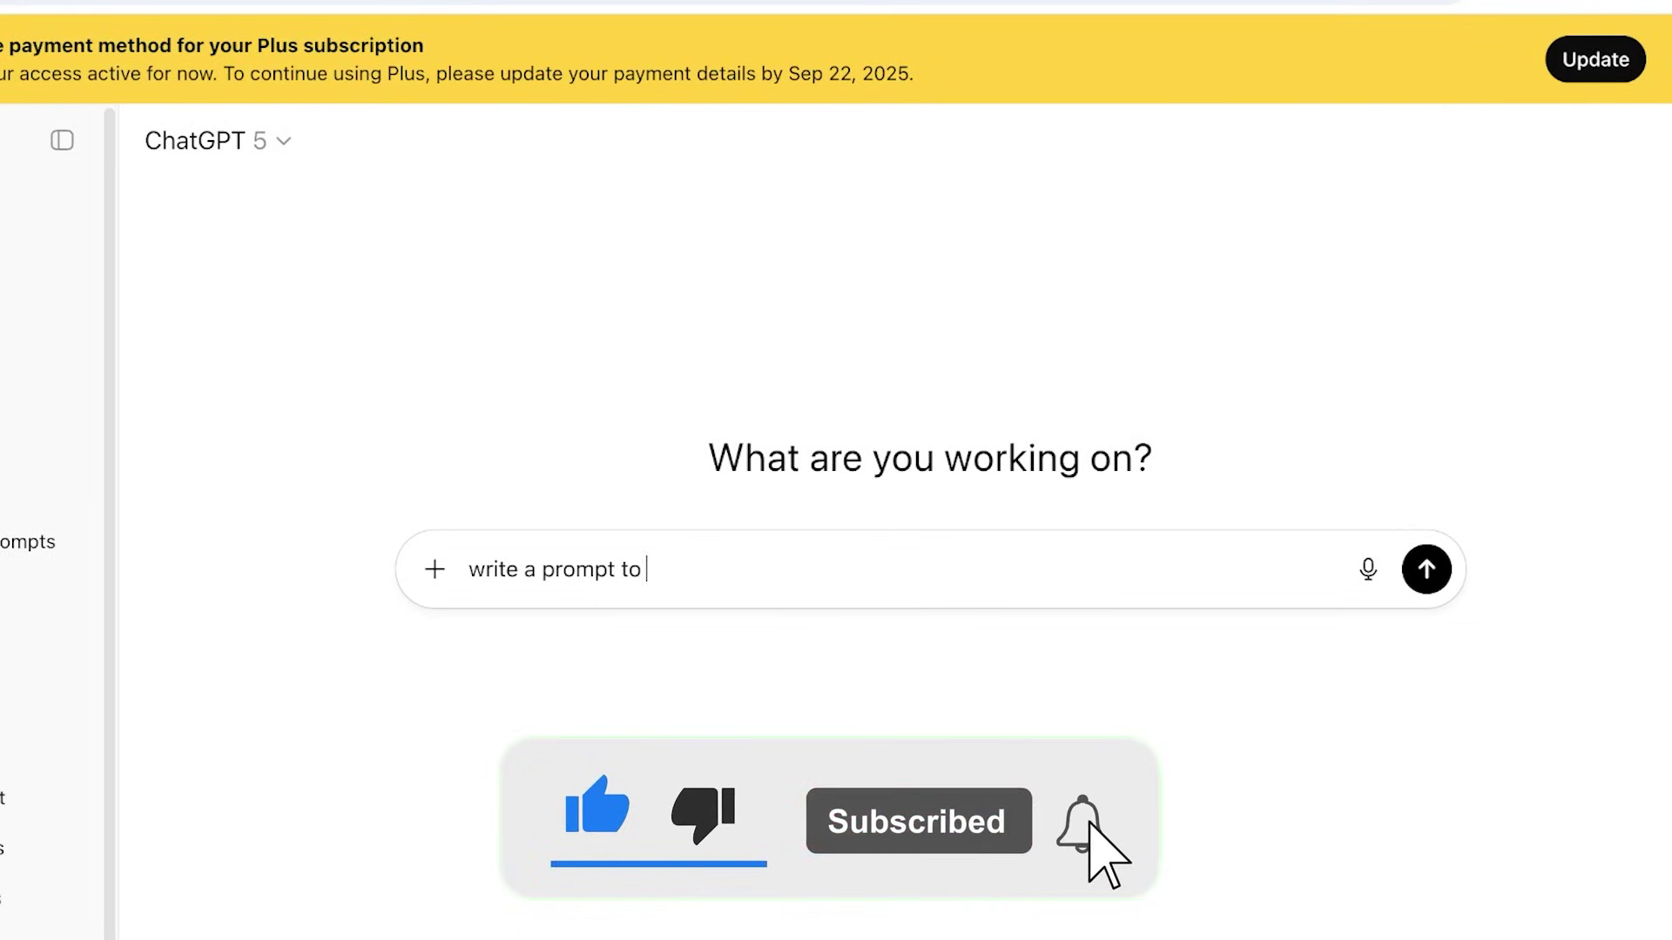
type("generate a sky")
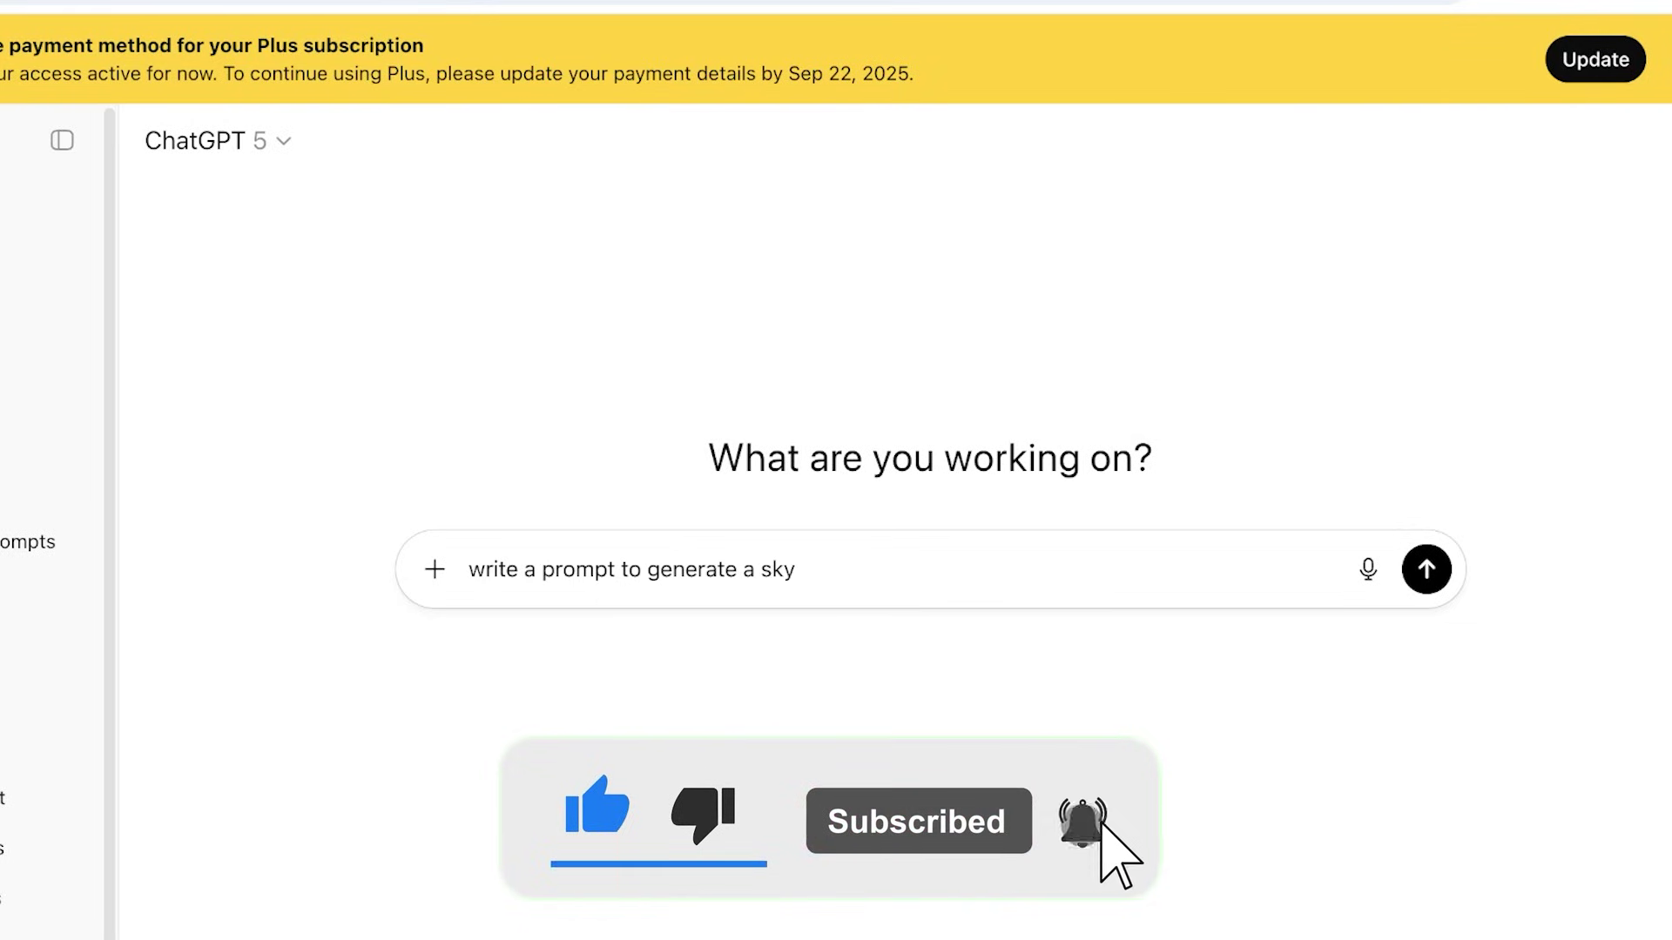
key("BackSpace")
key("BackSpace")
key("BackSpace")
type("skyline vi")
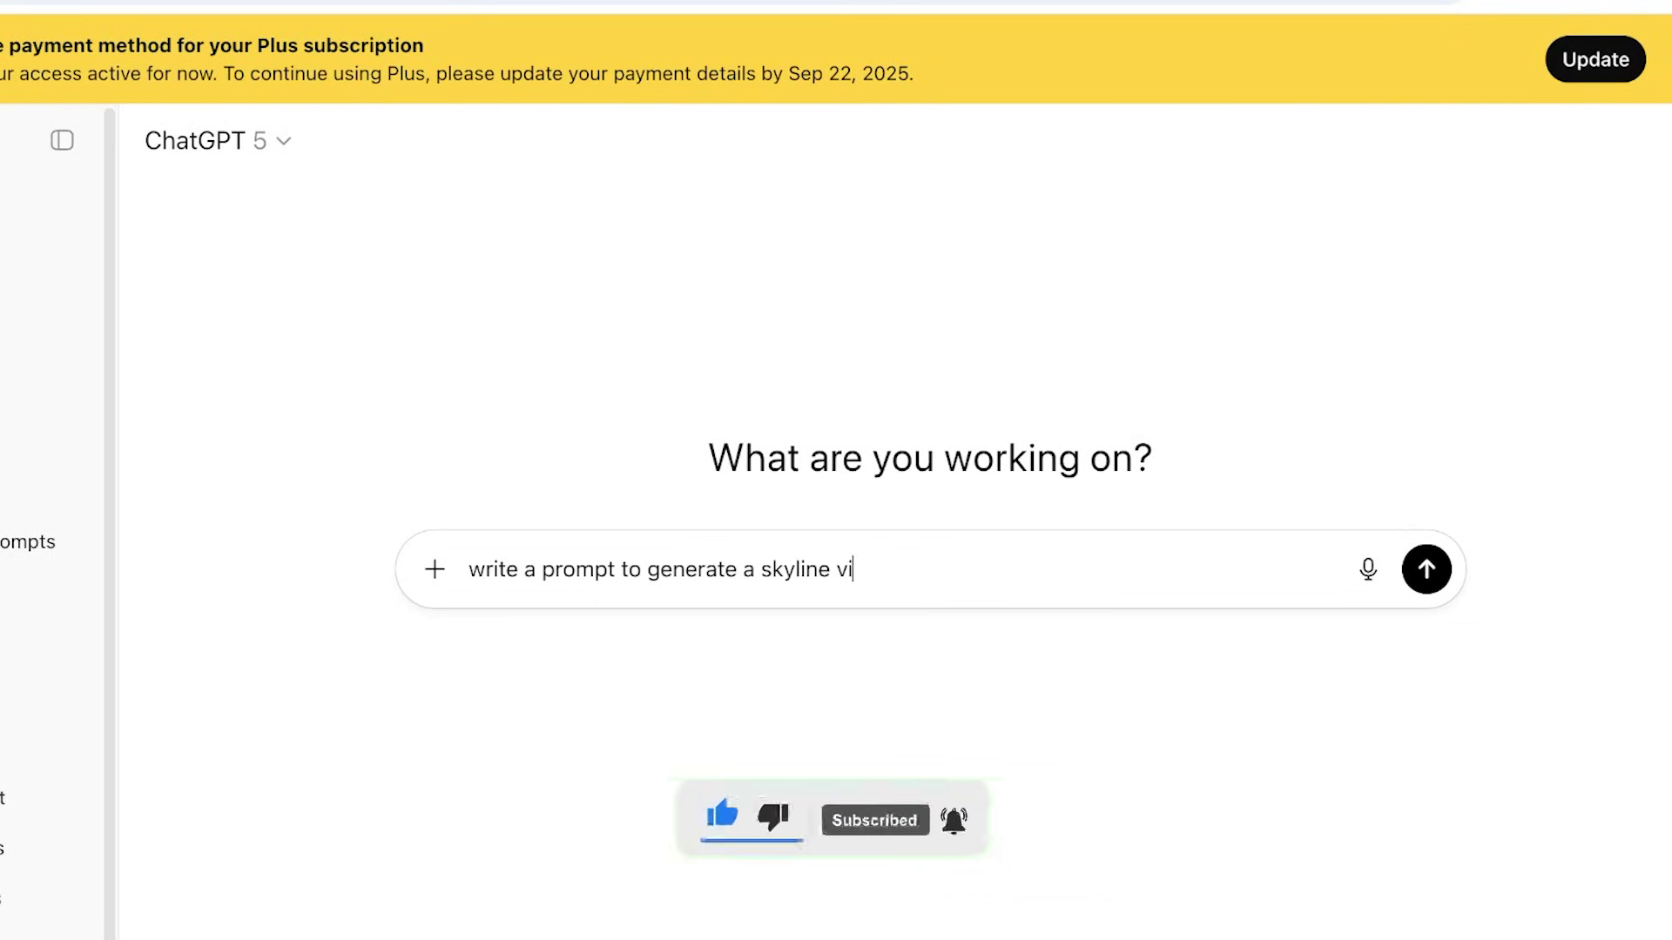
type("ew of a new york like s")
key("BackSpace")
type("city and a woman standing on a rooftop")
key("Return")
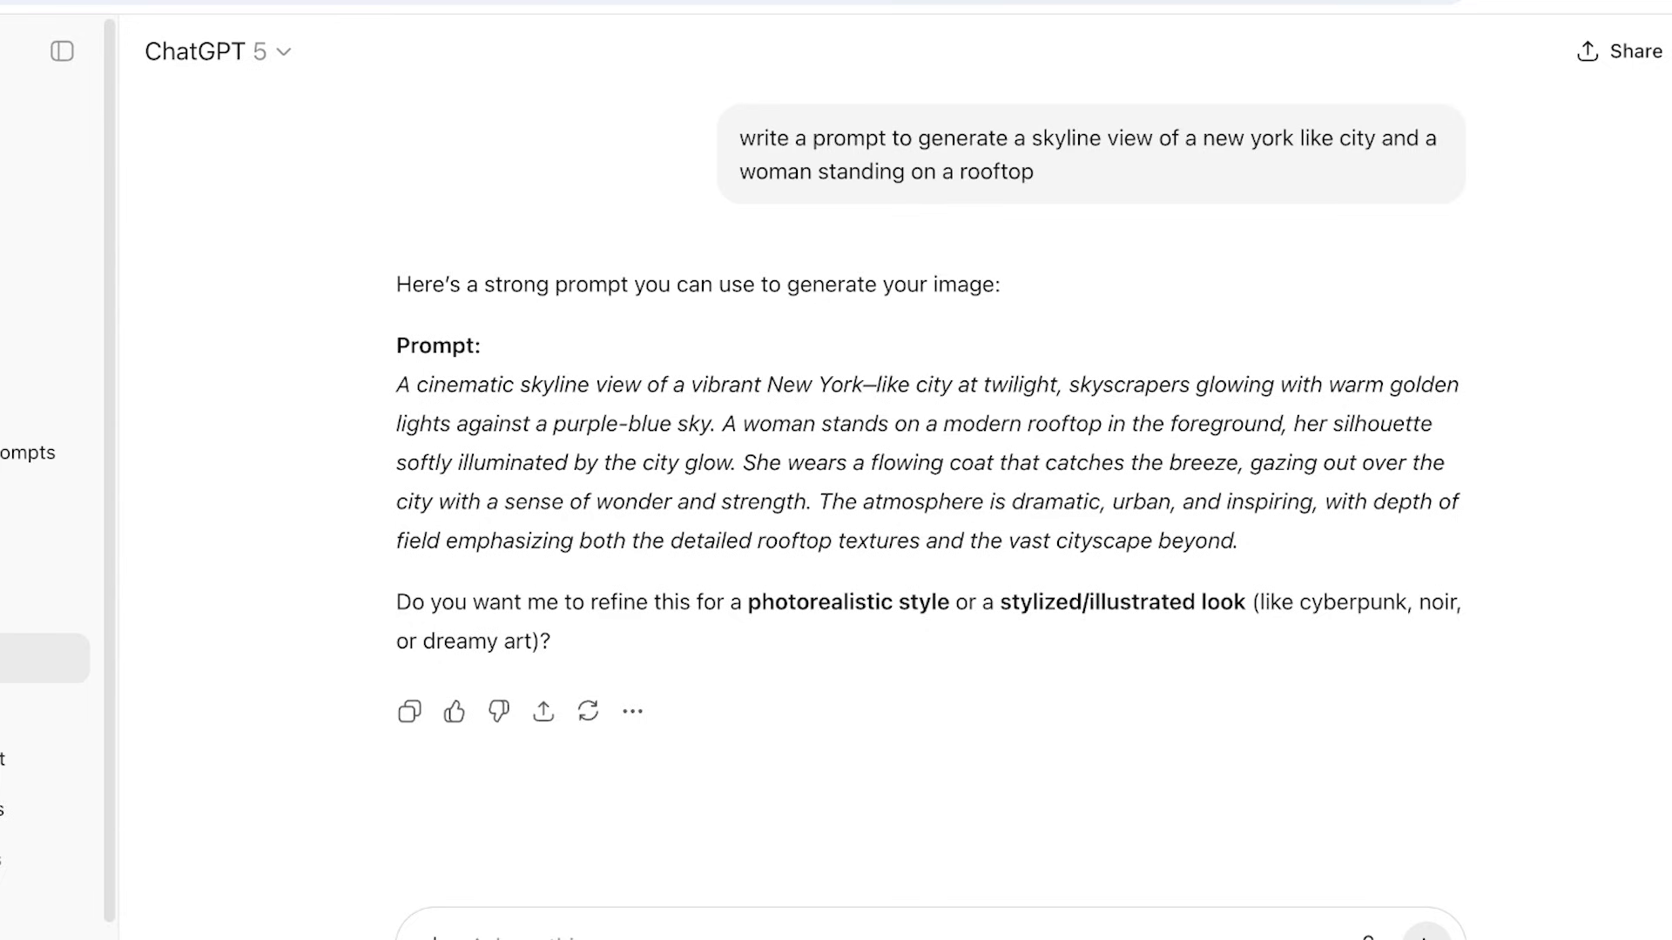
Copy the generated skyline prompt paragraph from ChatGPT into the Seedream 4.0 prompt on Flux AI
triple_click(927, 462)
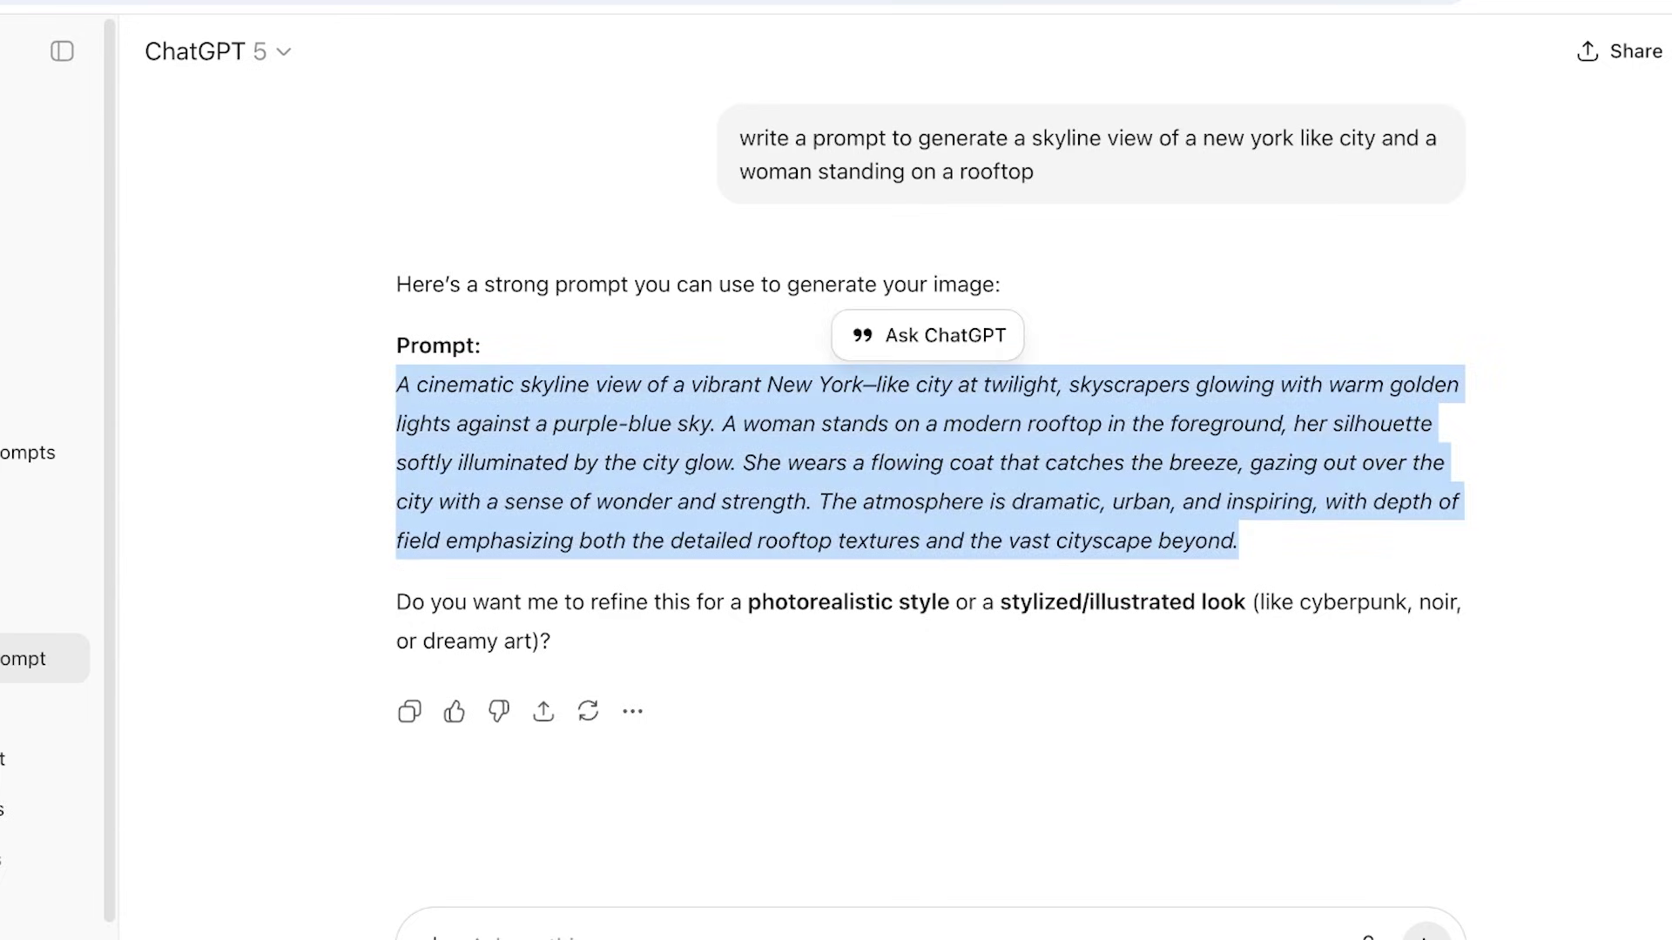
key("ctrl+Tab")
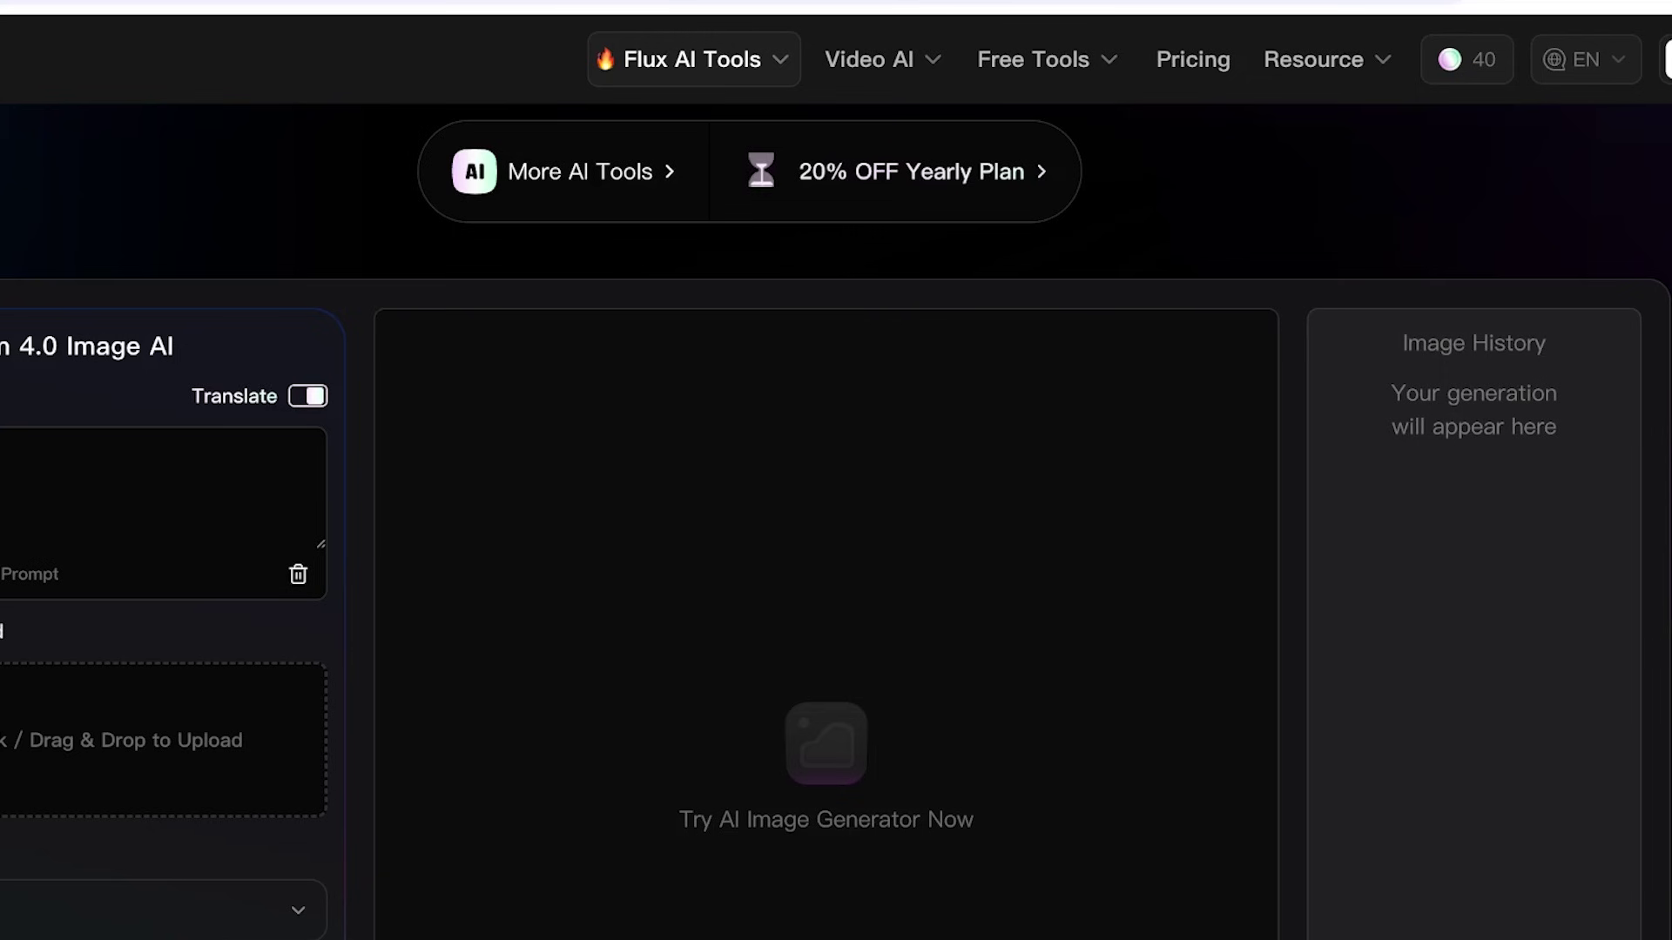
left_click(157, 488)
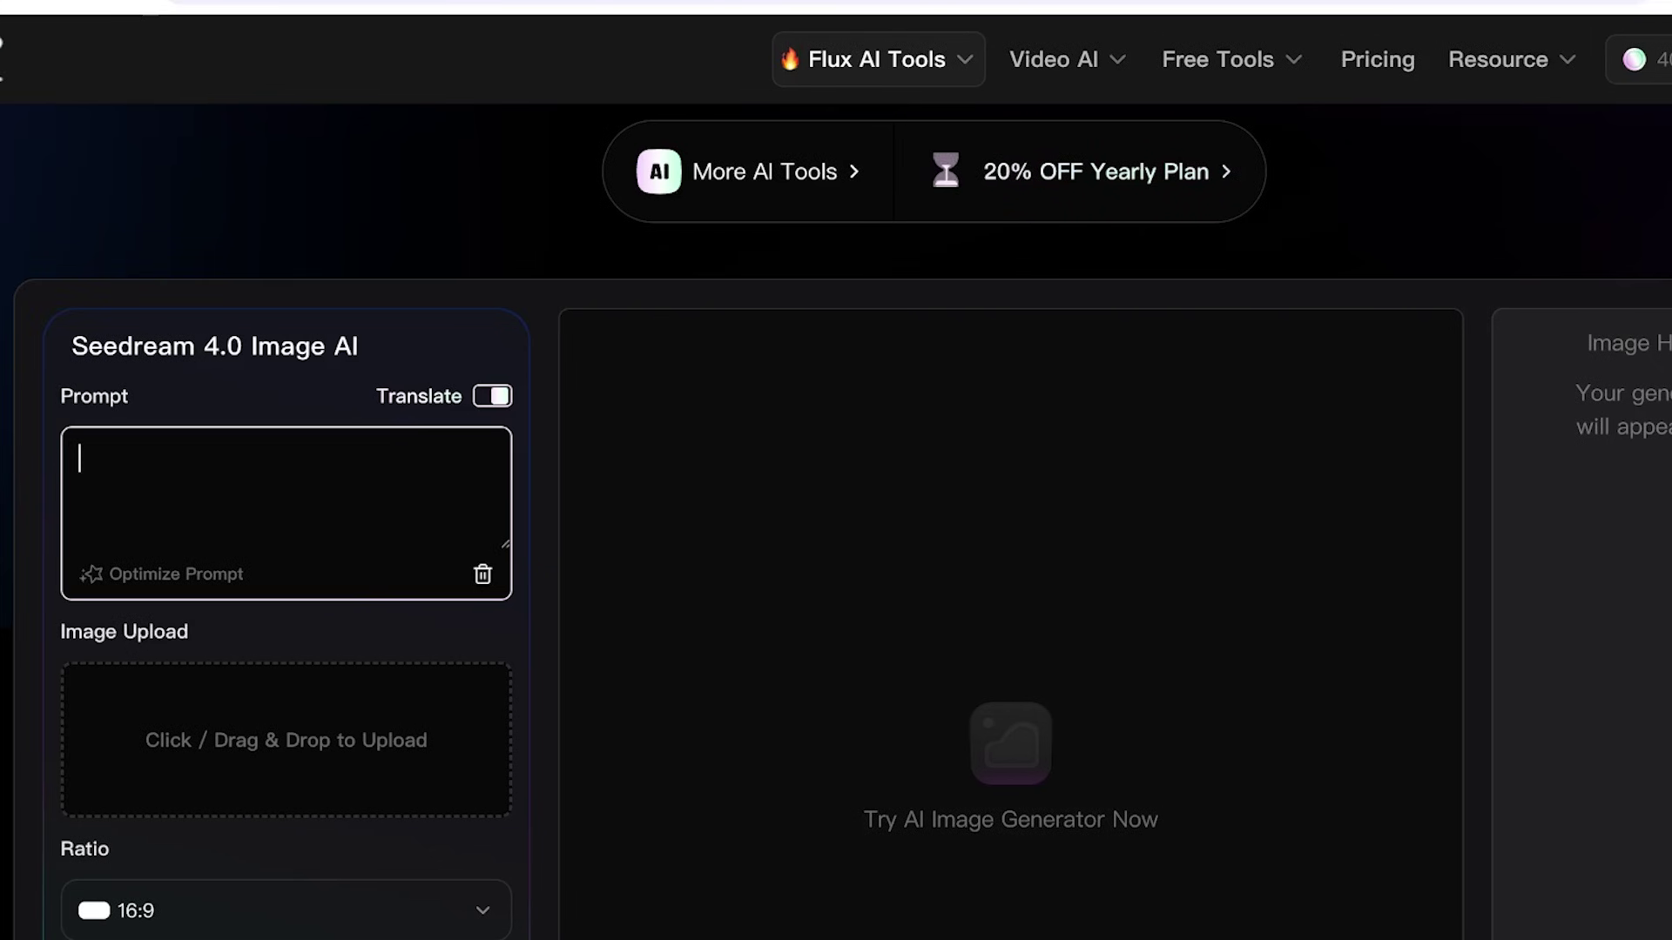
key("ctrl+v")
scroll(287, 827, "up", 5)
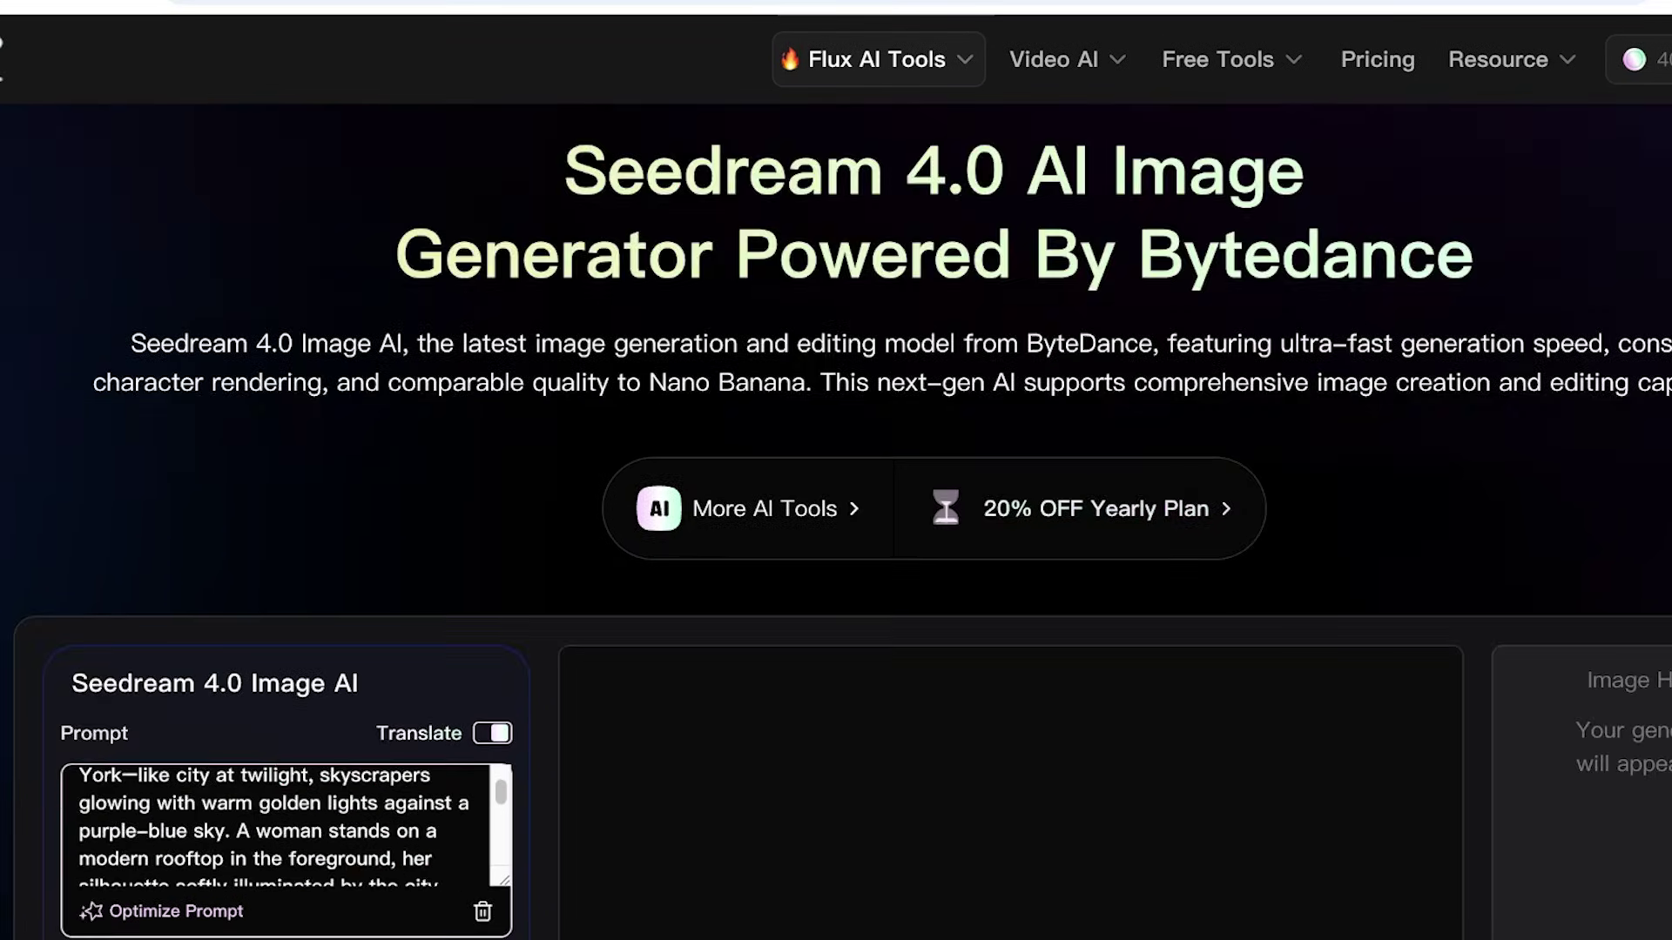
Remove "with a sense of wonder and strength." from the Seedream prompt and end that sentence with a period after "city"
scroll(288, 828, "up", 4)
scroll(287, 827, "down", 4)
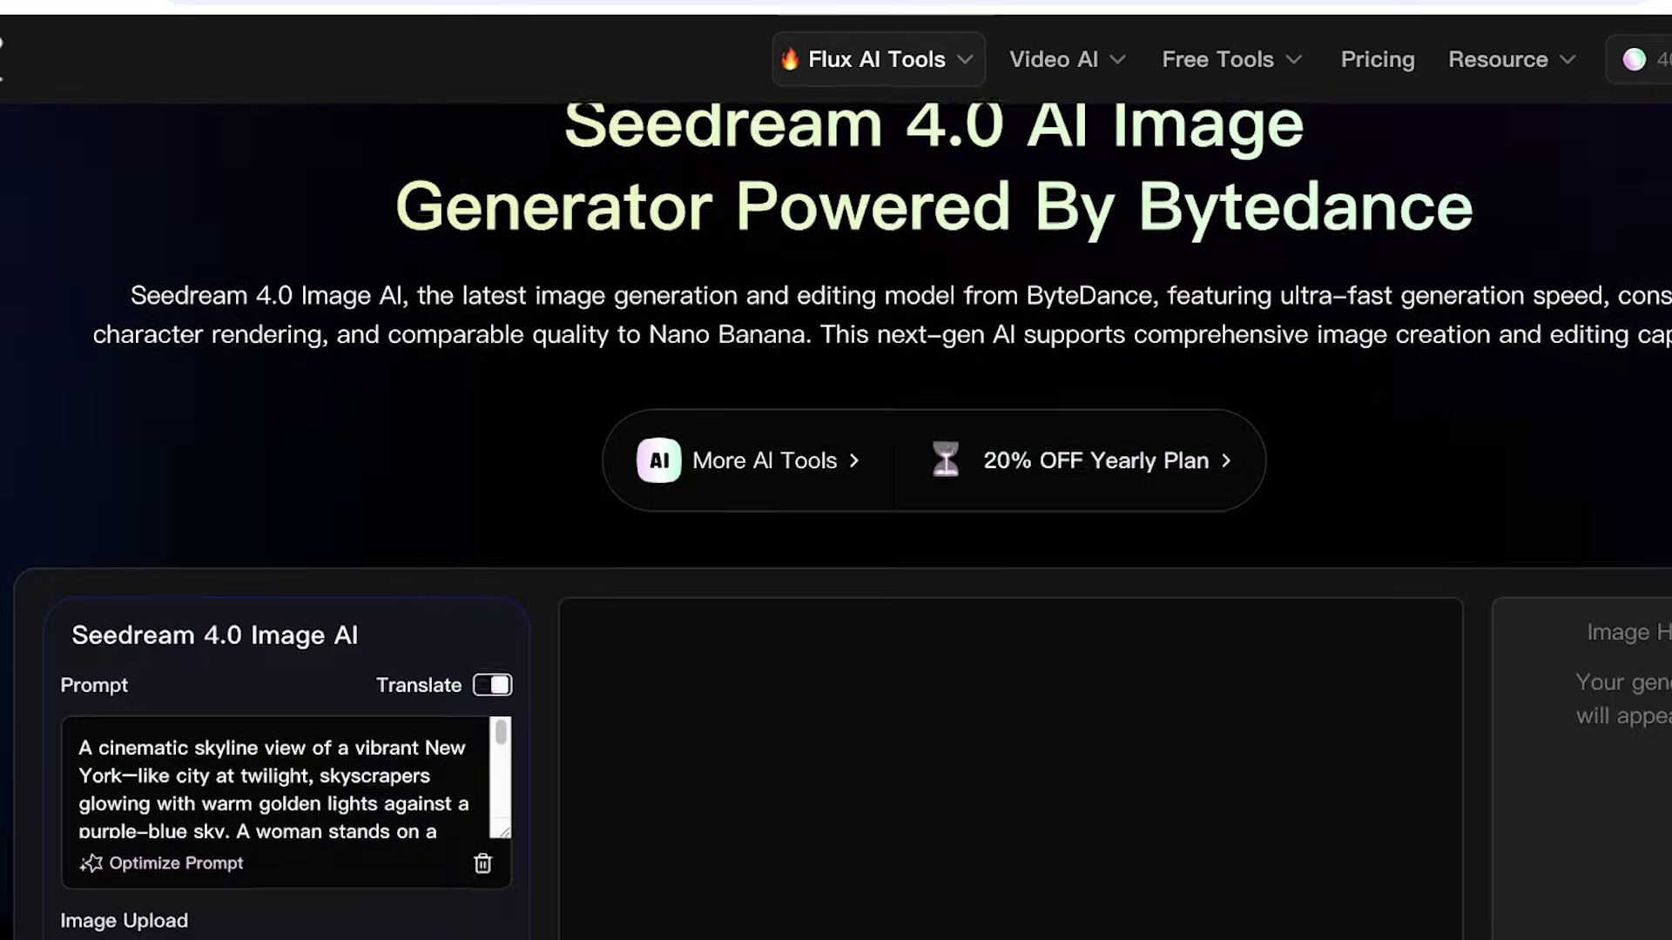
scroll(275, 775, "down", 2)
scroll(274, 773, "up", 2)
scroll(836, 522, "down", 1)
scroll(837, 523, "down", 1)
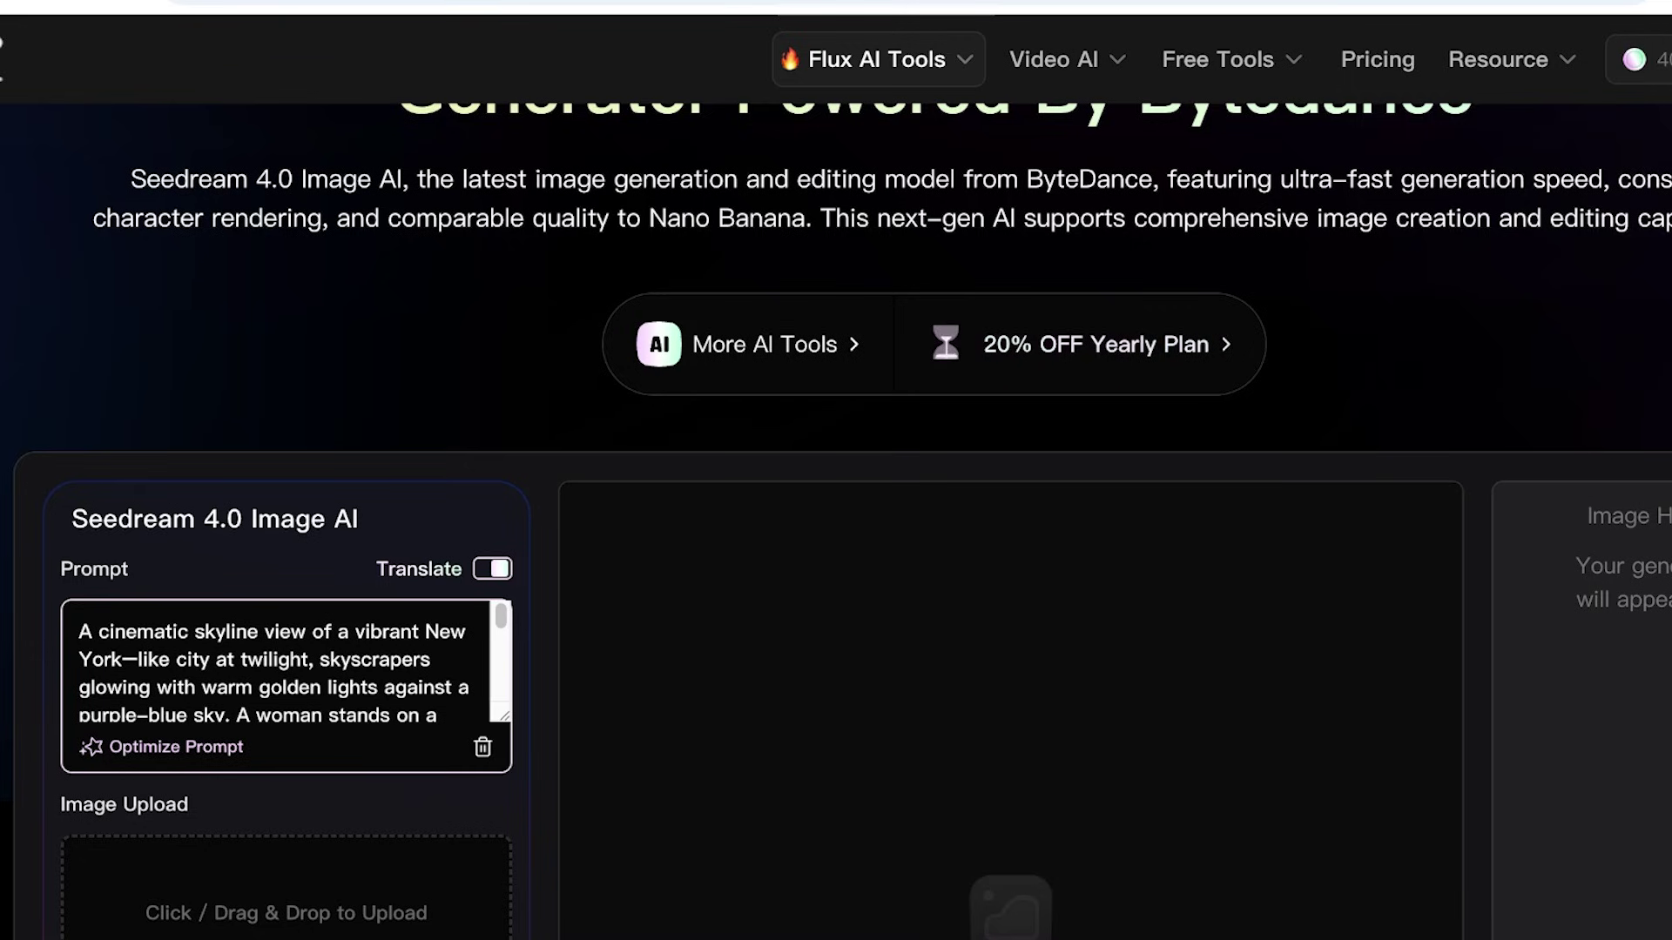
scroll(288, 663, "down", 2)
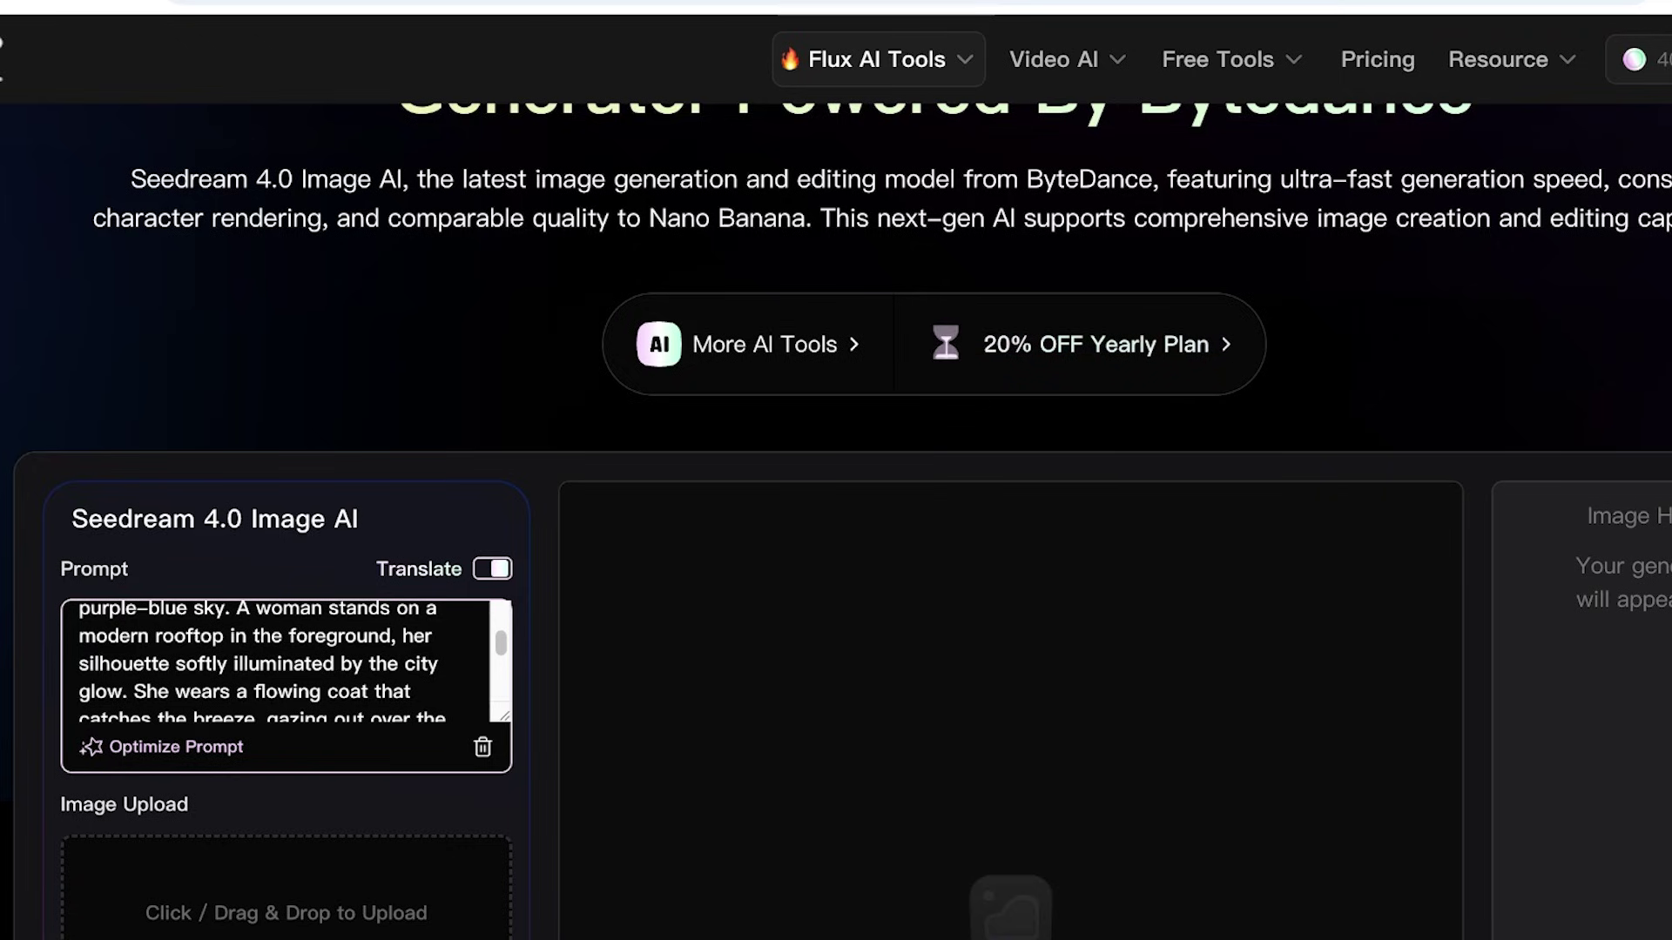
scroll(270, 663, "down", 1)
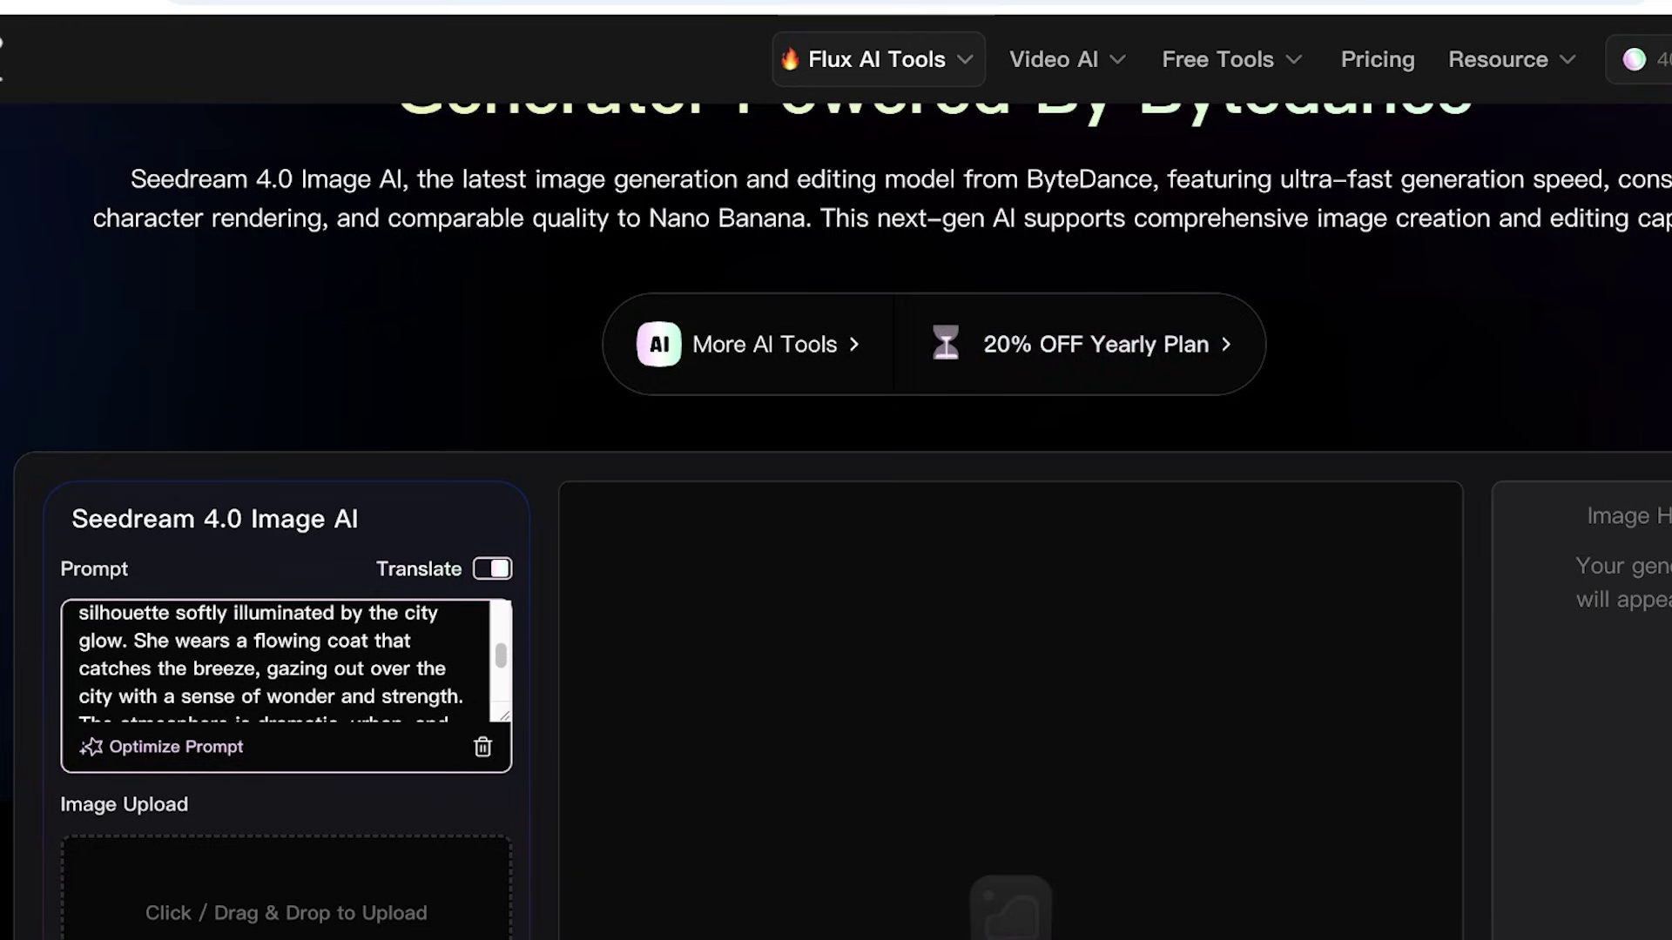
scroll(271, 662, "down", 1)
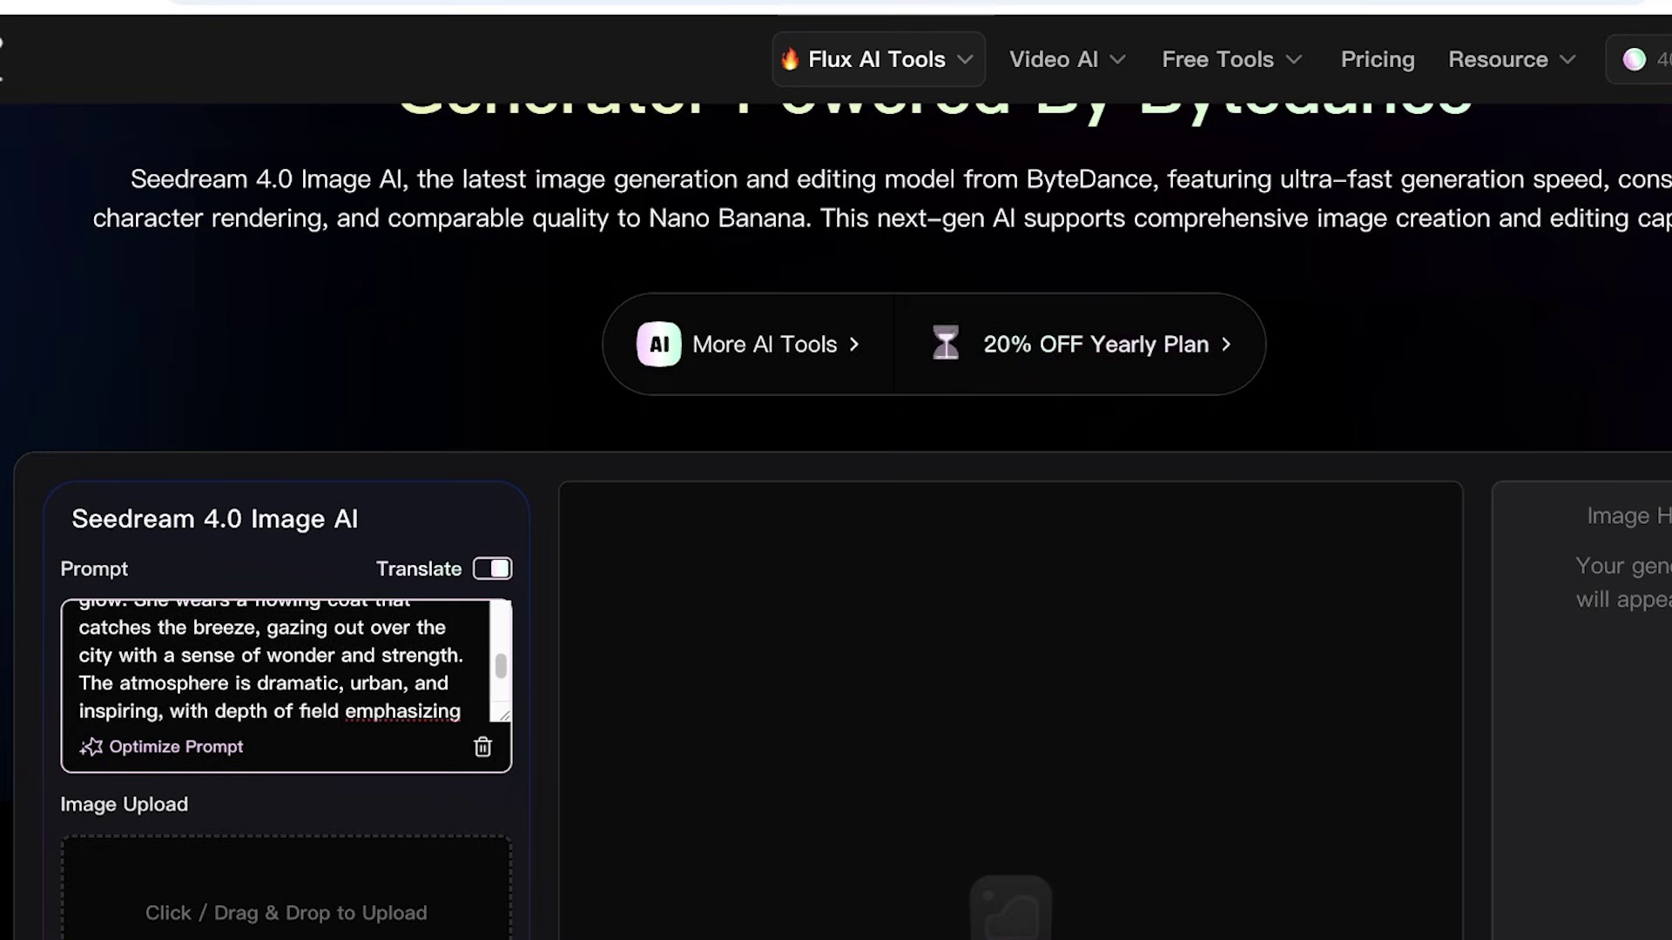
left_click_drag(119, 654, 469, 655)
key("BackSpace")
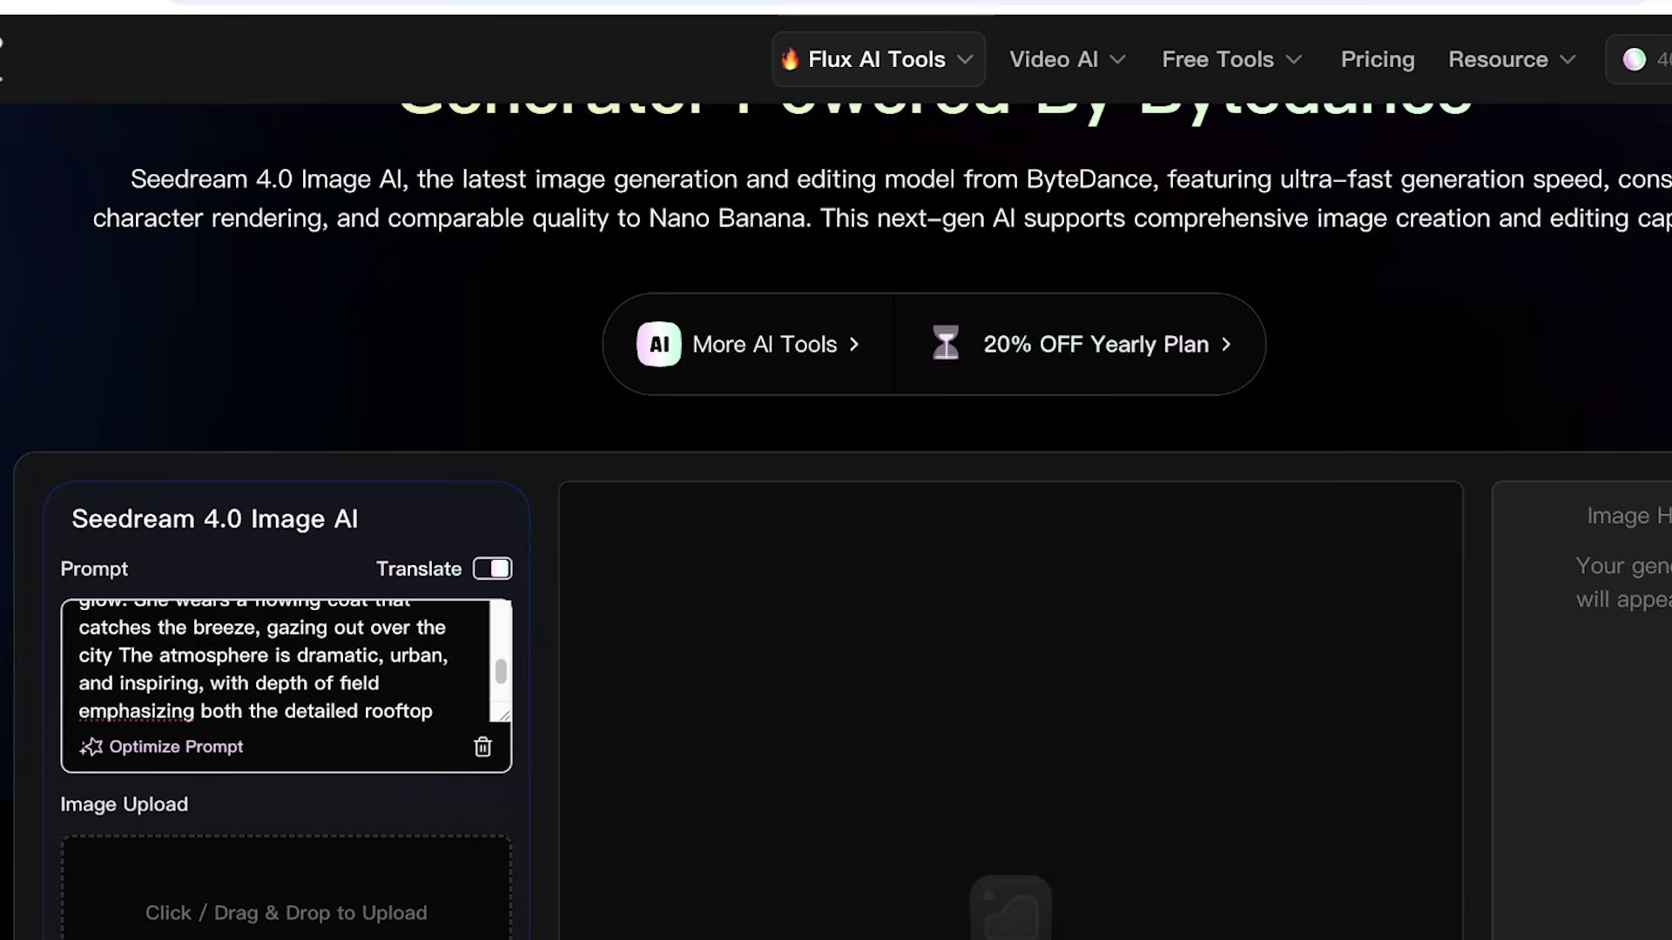
type(".")
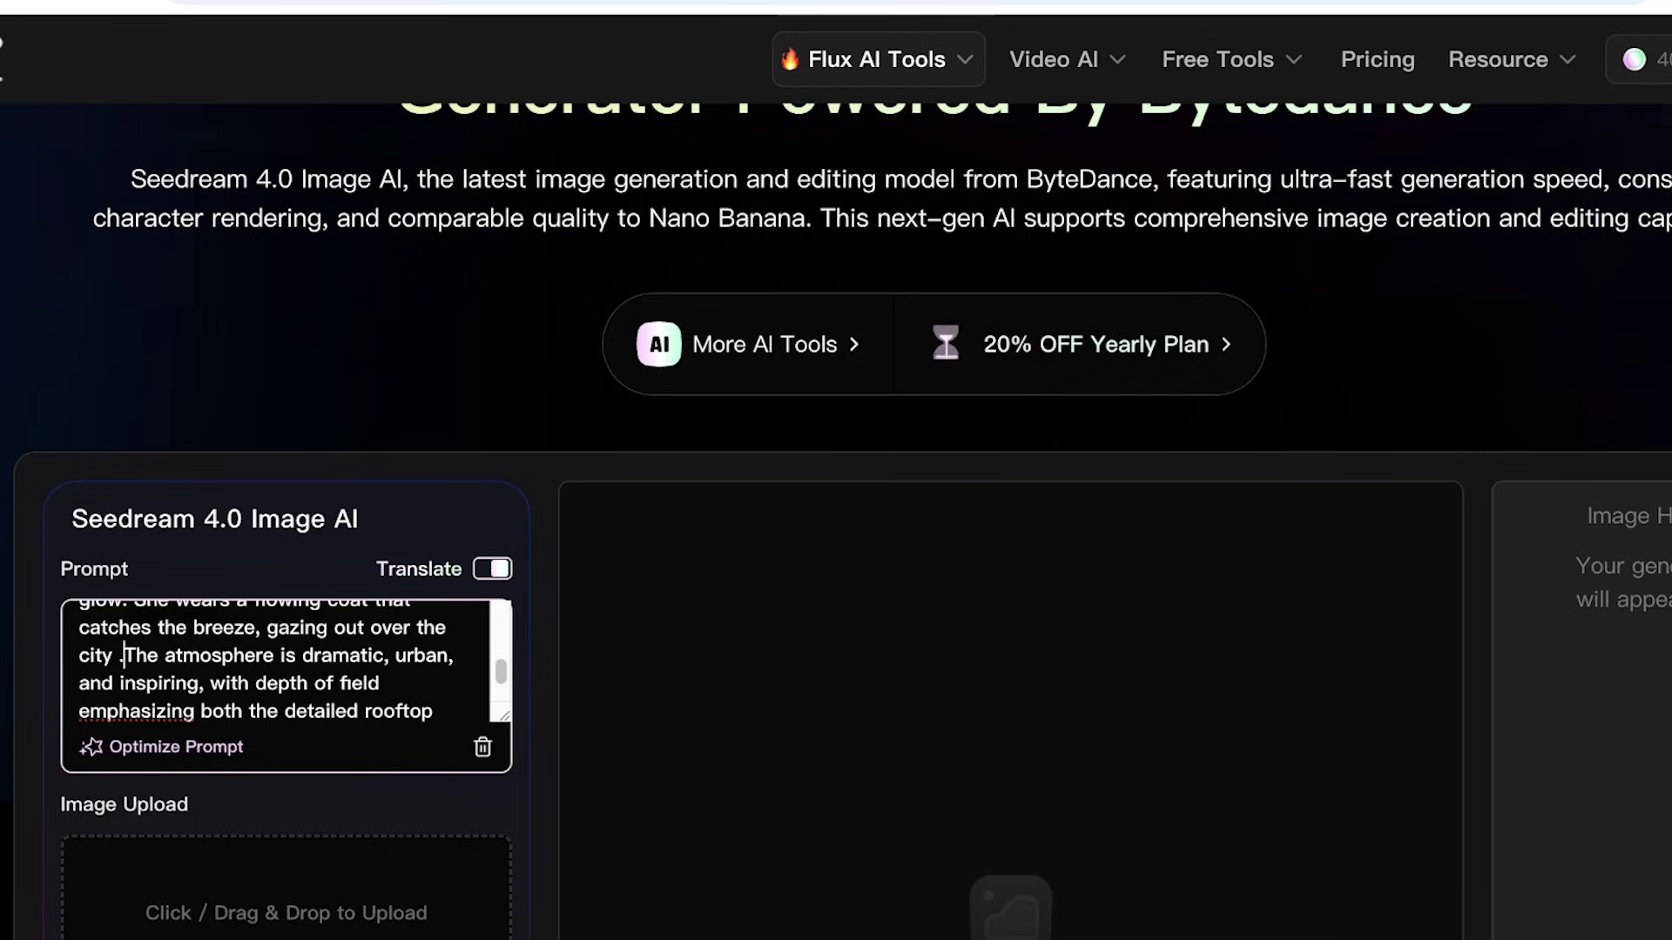
Check the rest of the edited Seedream prompt and select its whole text for reuse
scroll(286, 585, "down", 2)
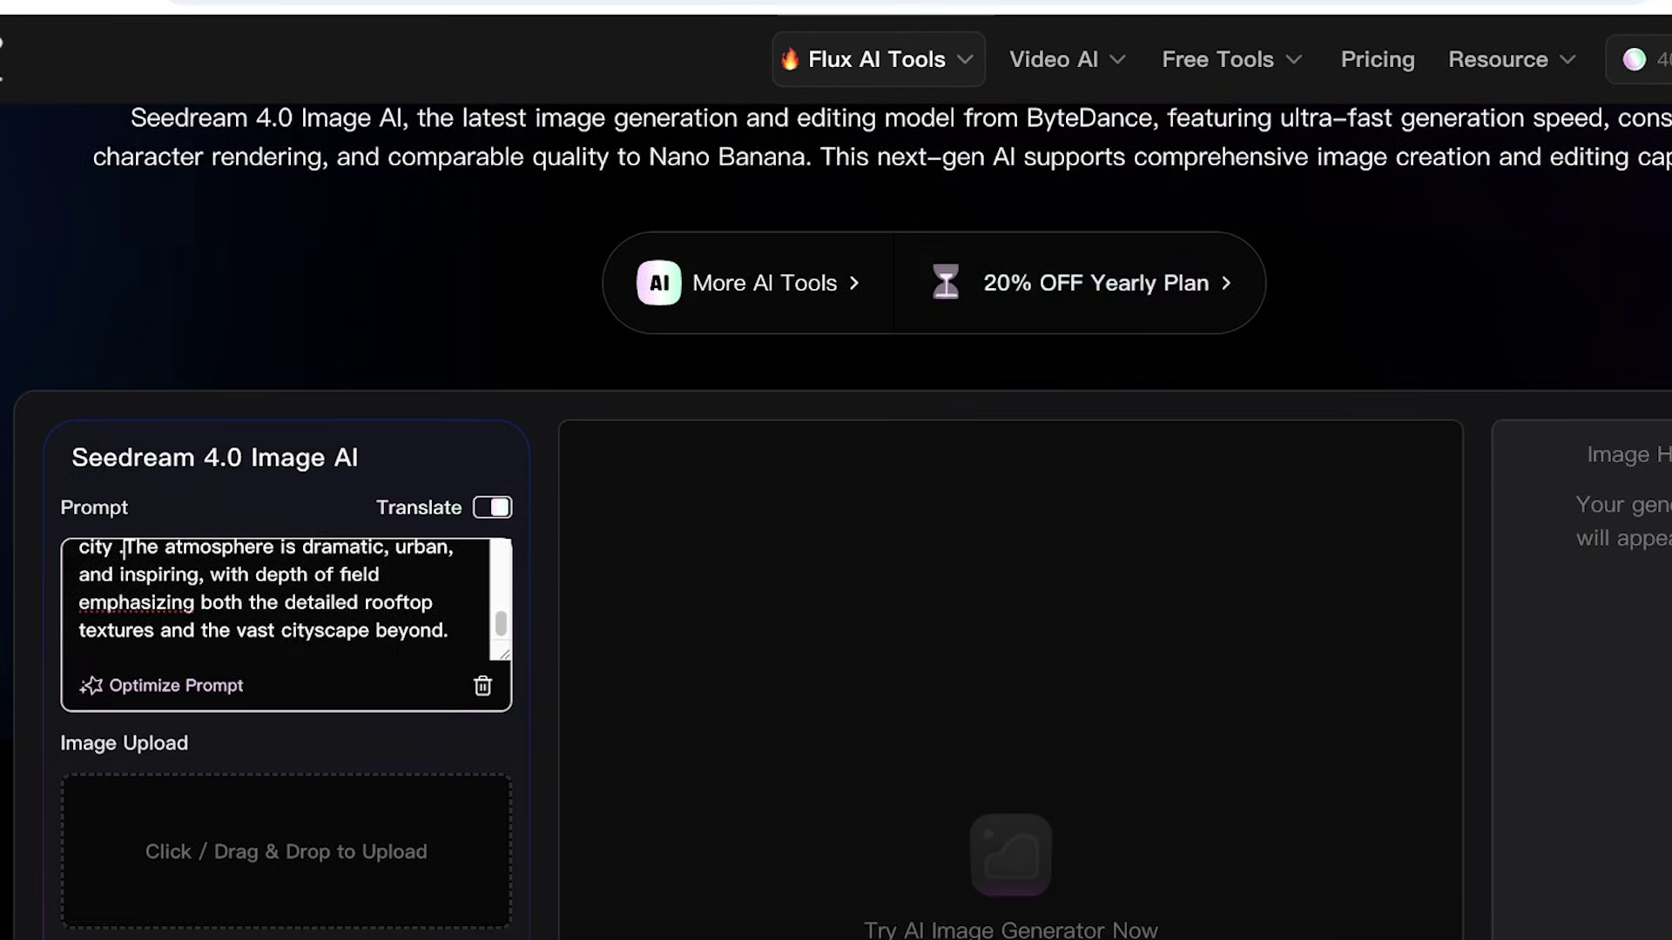
scroll(288, 601, "down", 1)
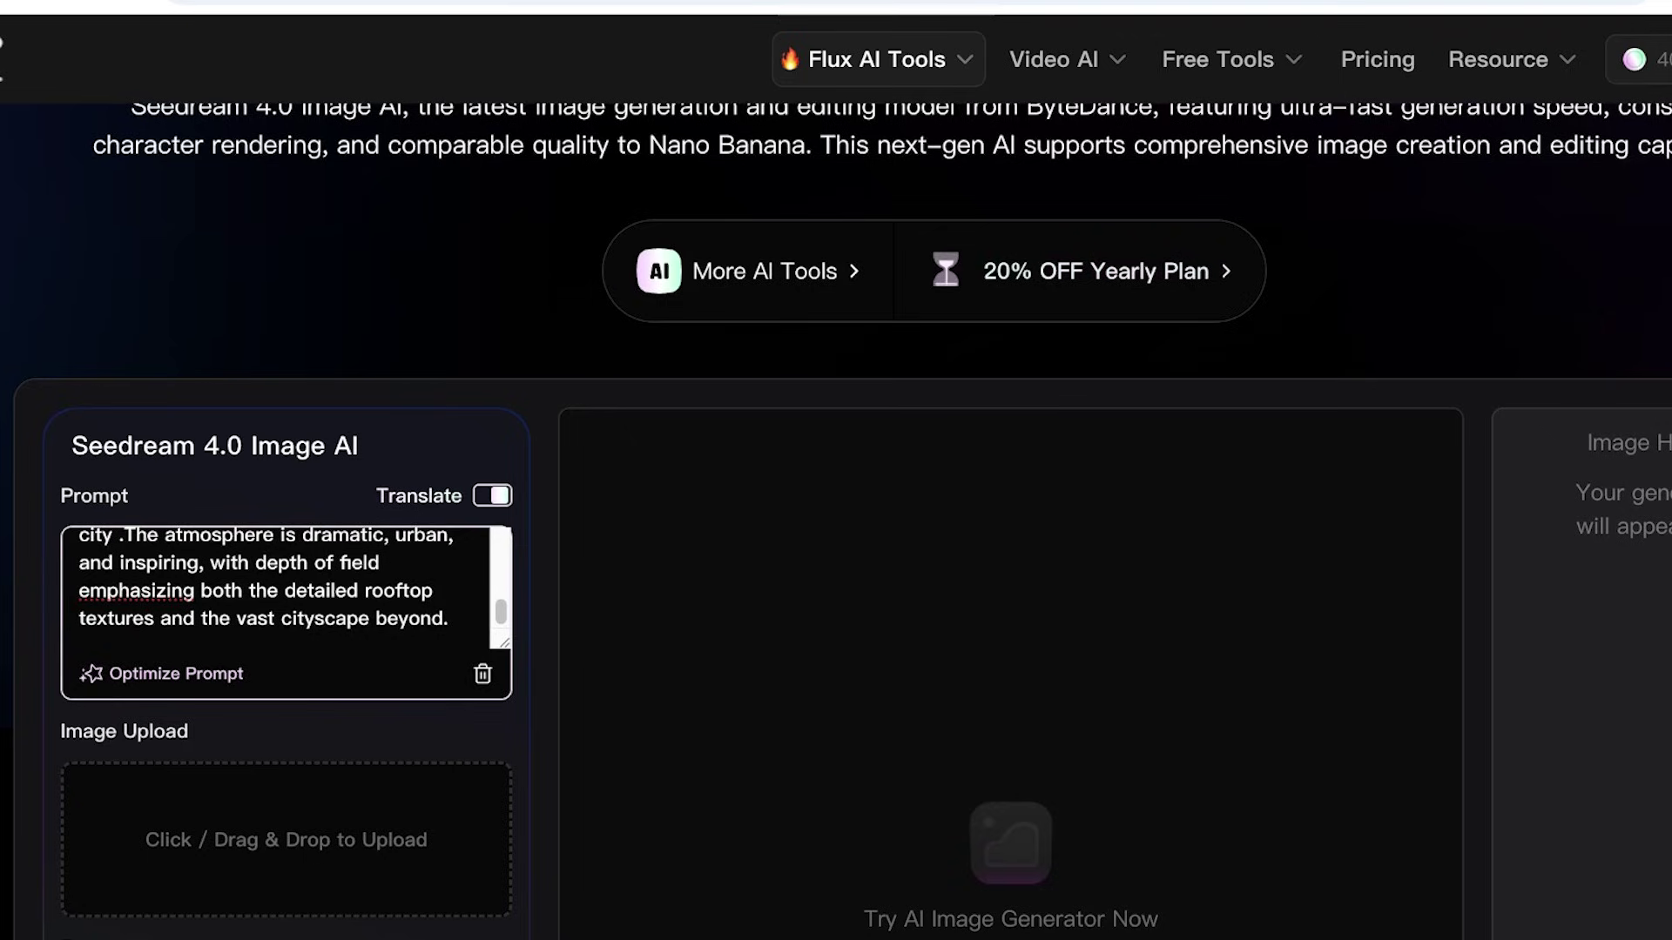
scroll(287, 602, "down", 1)
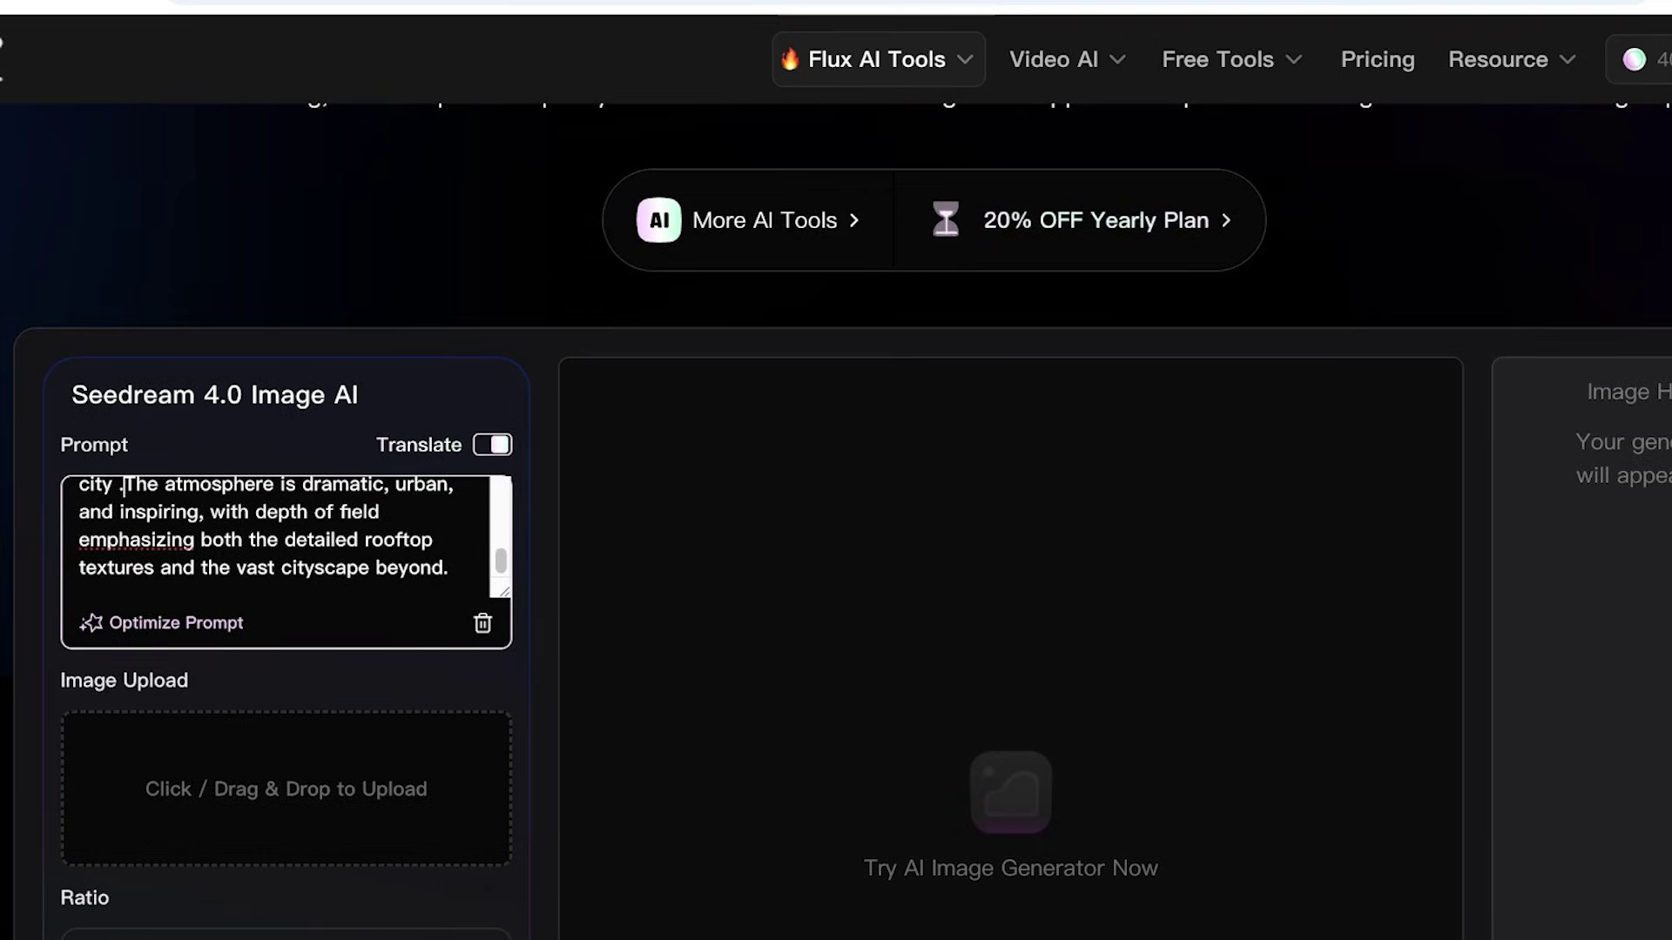
left_click(369, 567)
key("ctrl+a")
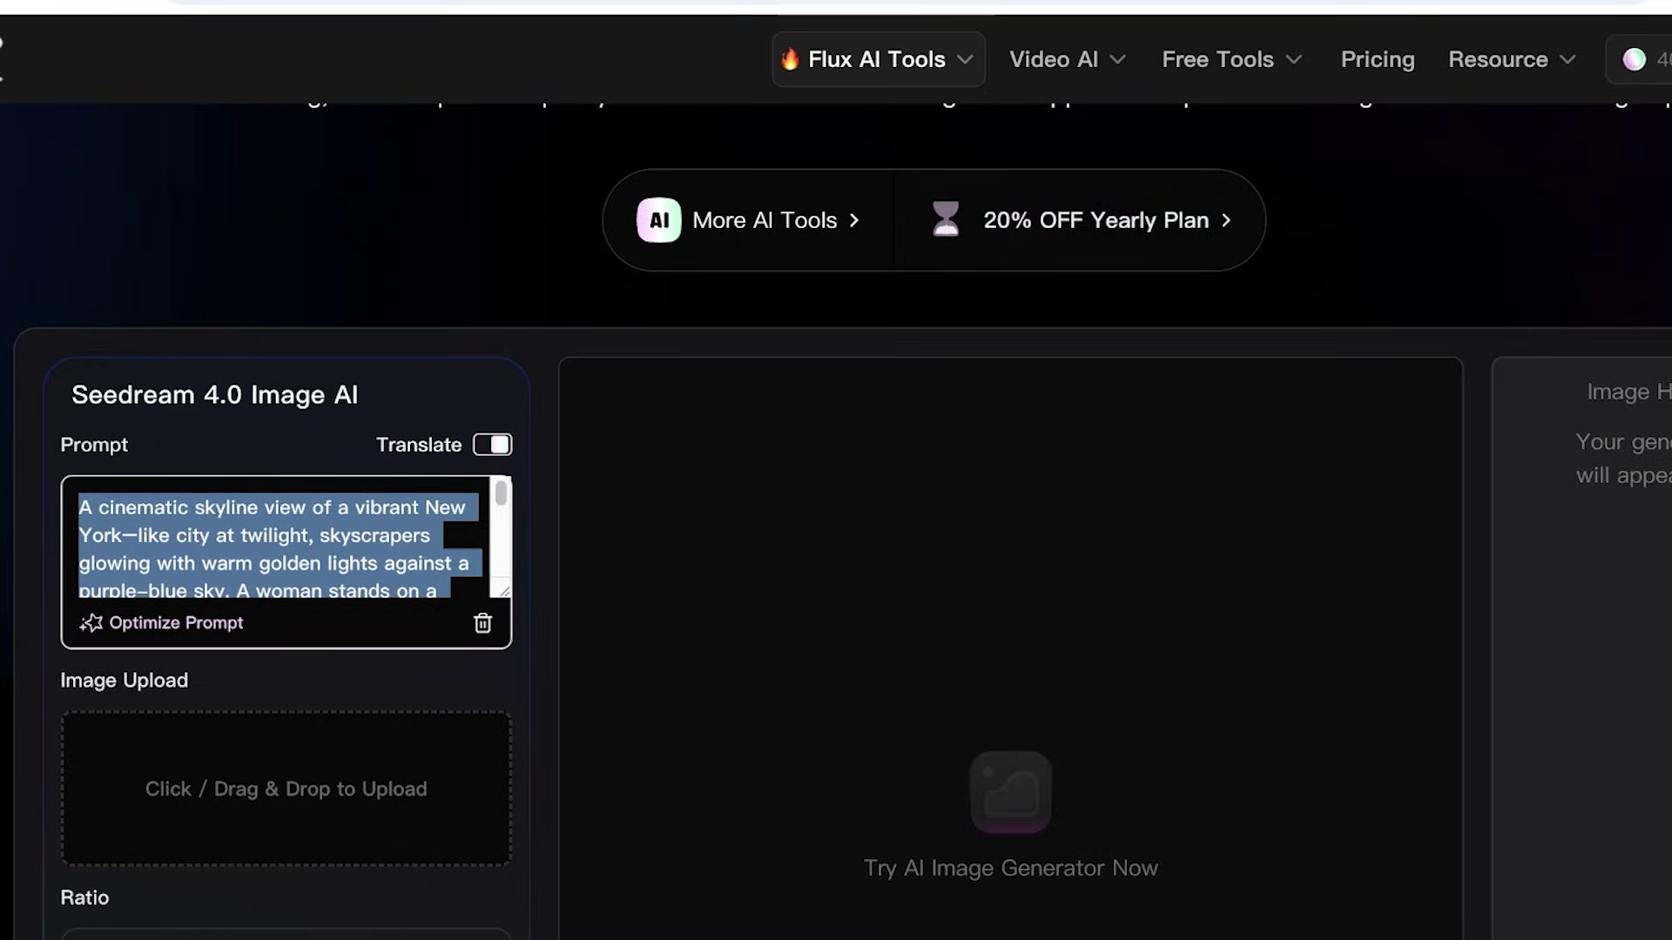
Choose the 16:9 ratio for the Seedream 4.0 image and start generating it
scroll(836, 523, "down", 3)
left_click(287, 670)
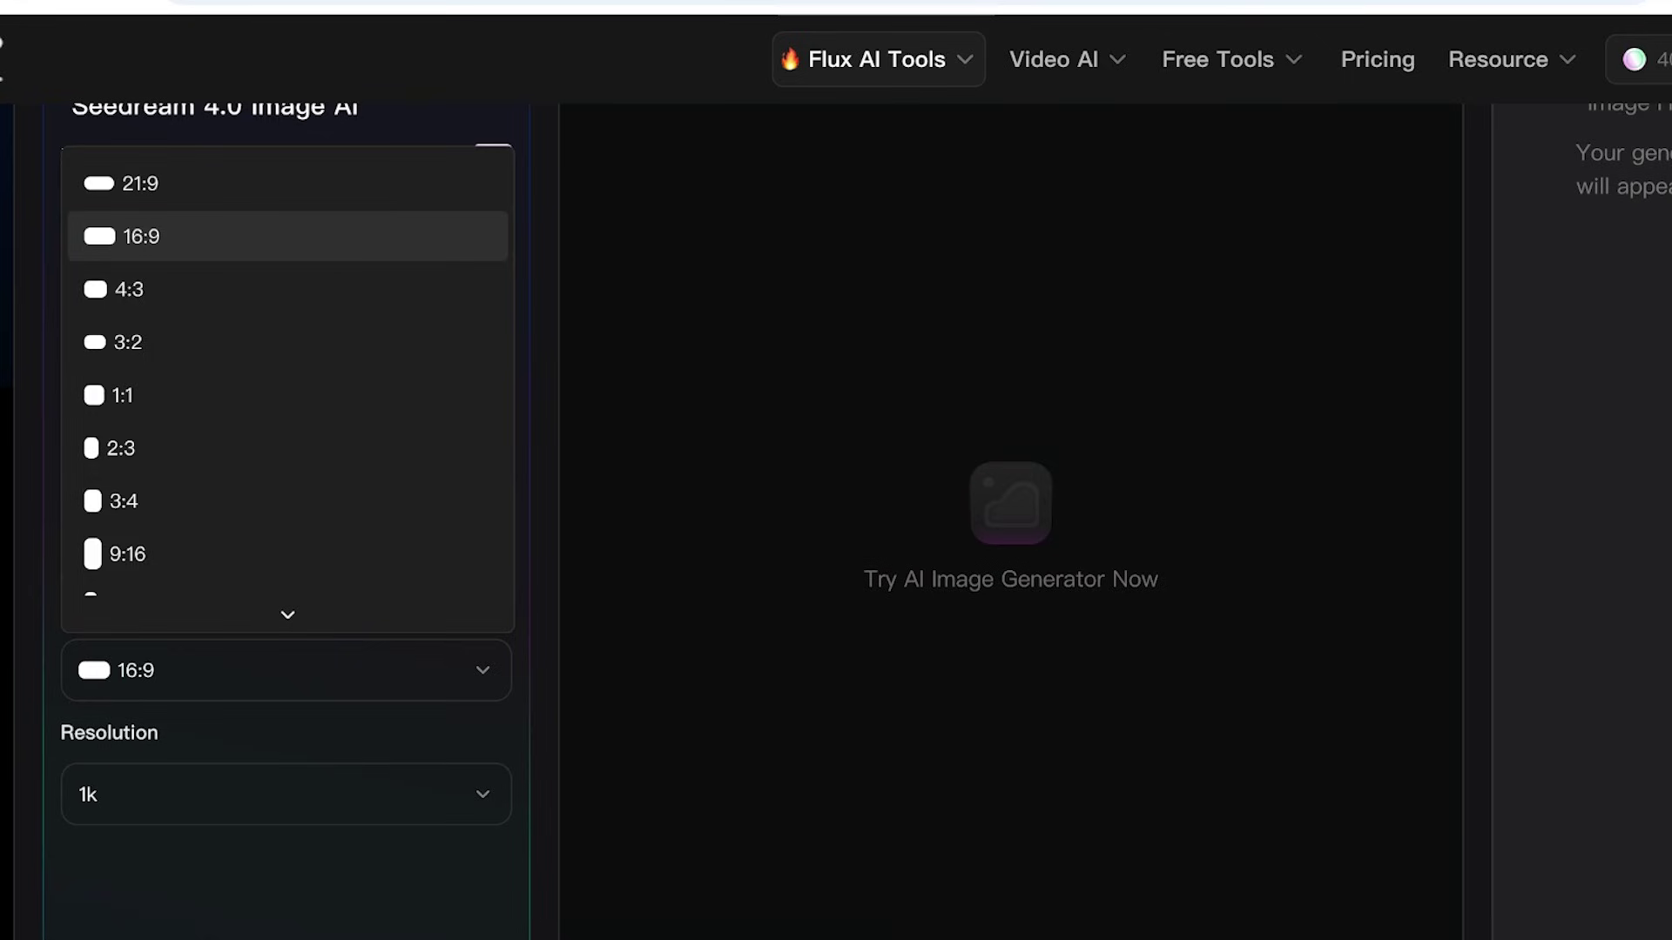
scroll(288, 396, "down", 1)
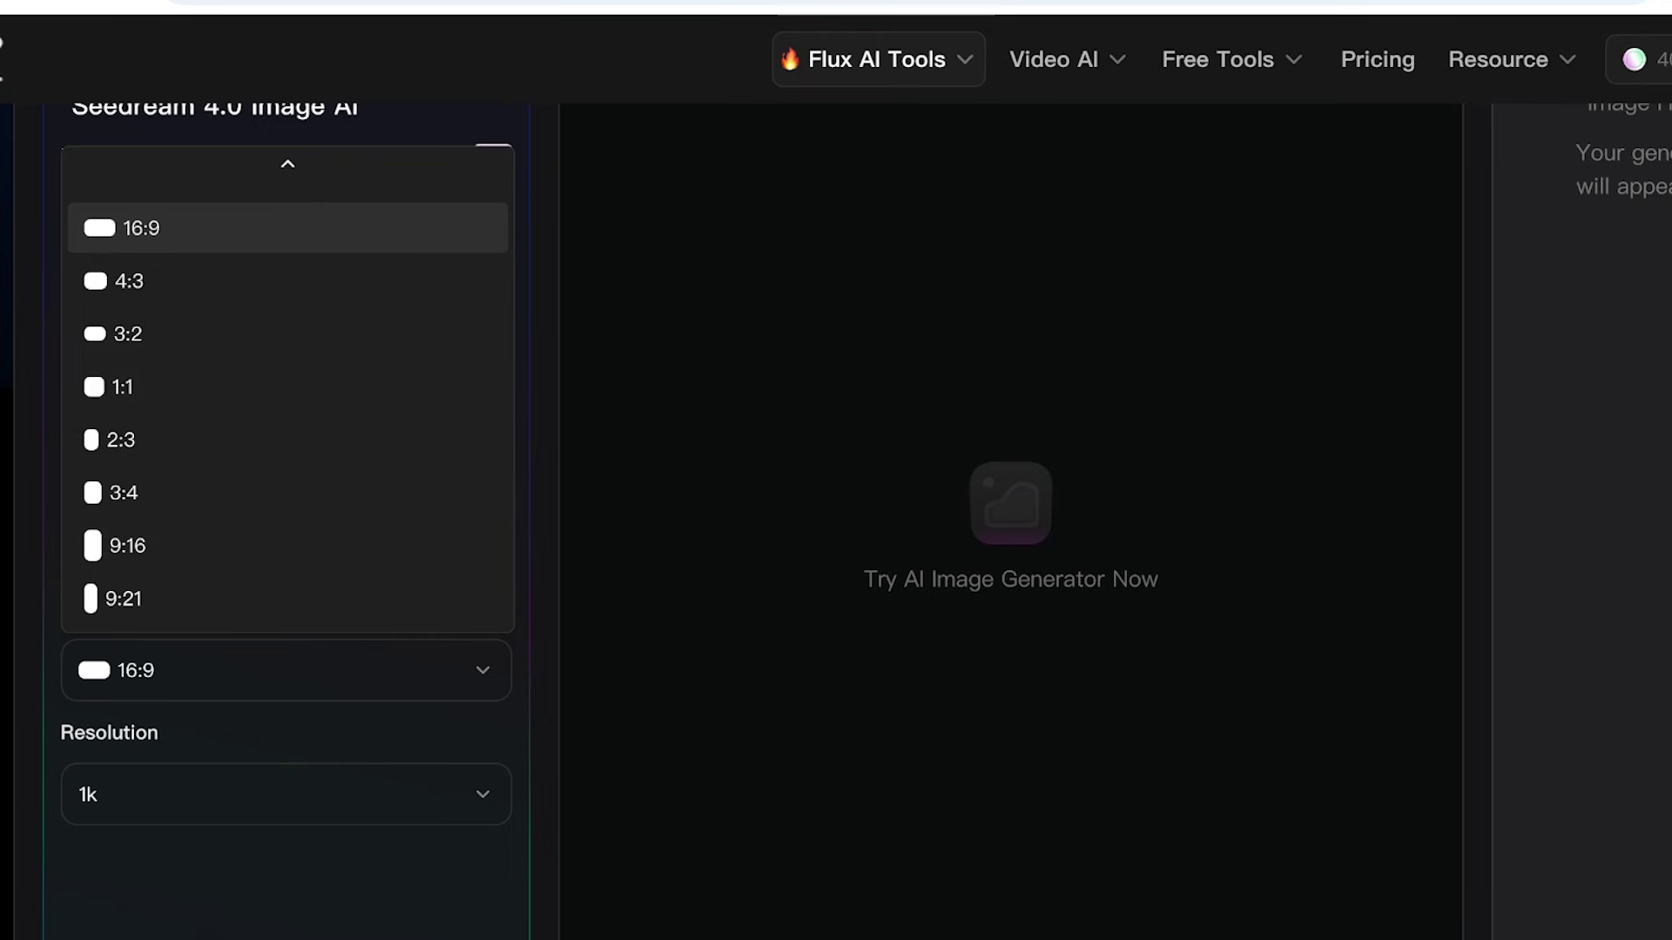
left_click(288, 227)
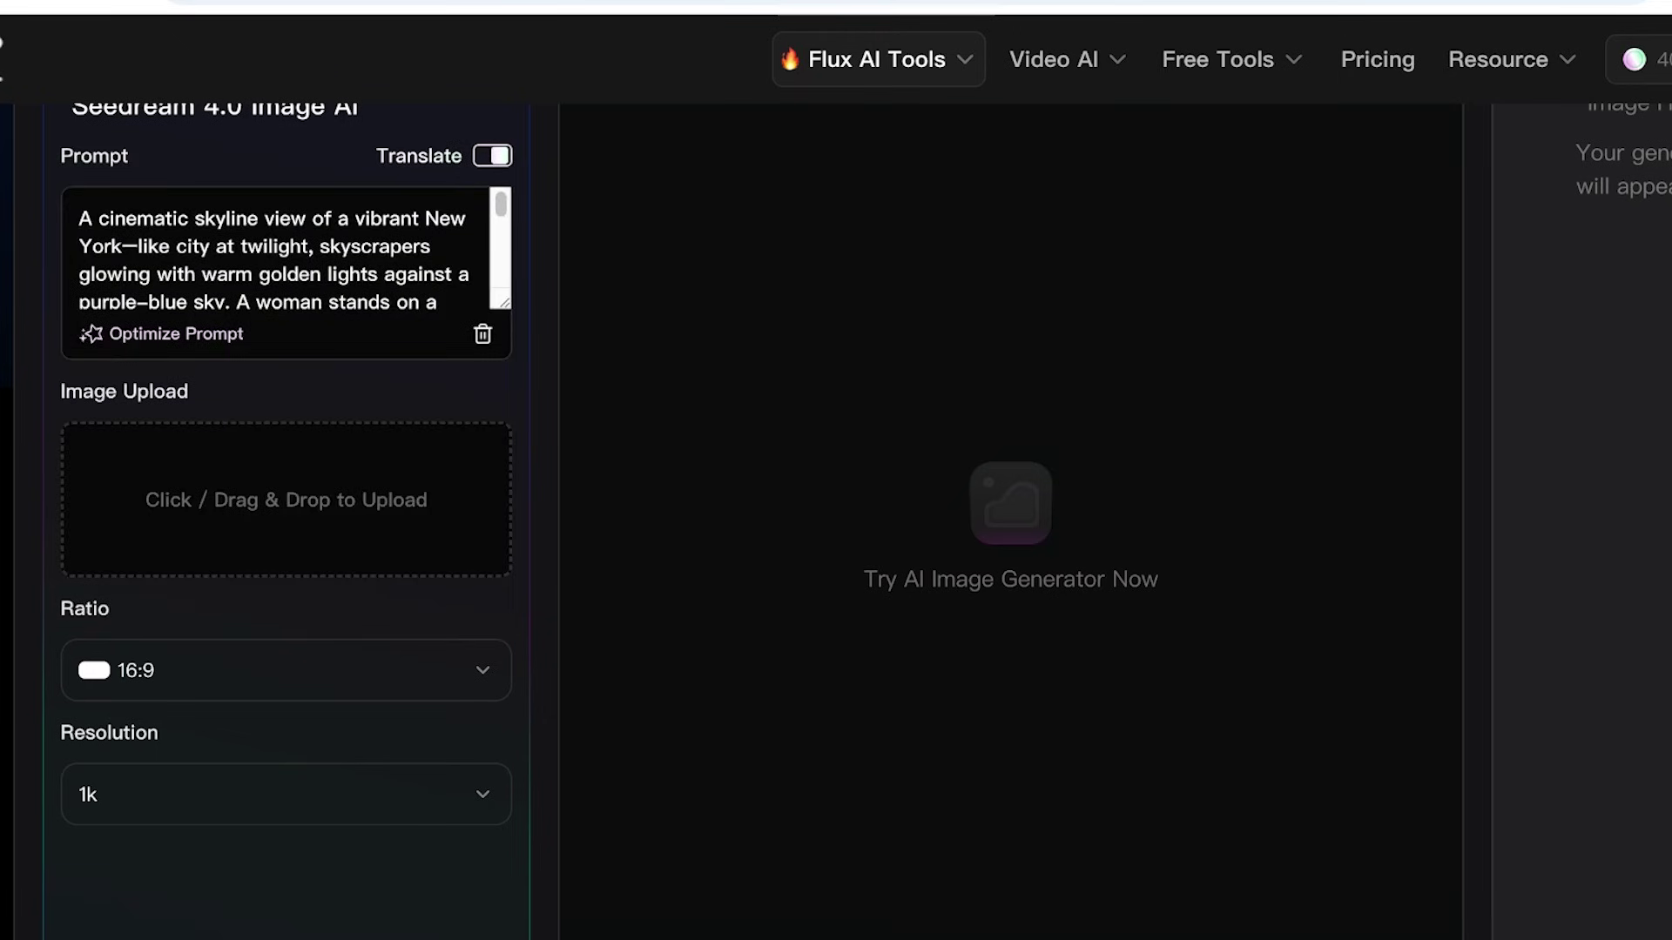
scroll(836, 523, "down", 3)
left_click(285, 812)
Switch to Gemini and generate an image from the same edited skyline prompt
scroll(837, 523, "up", 2)
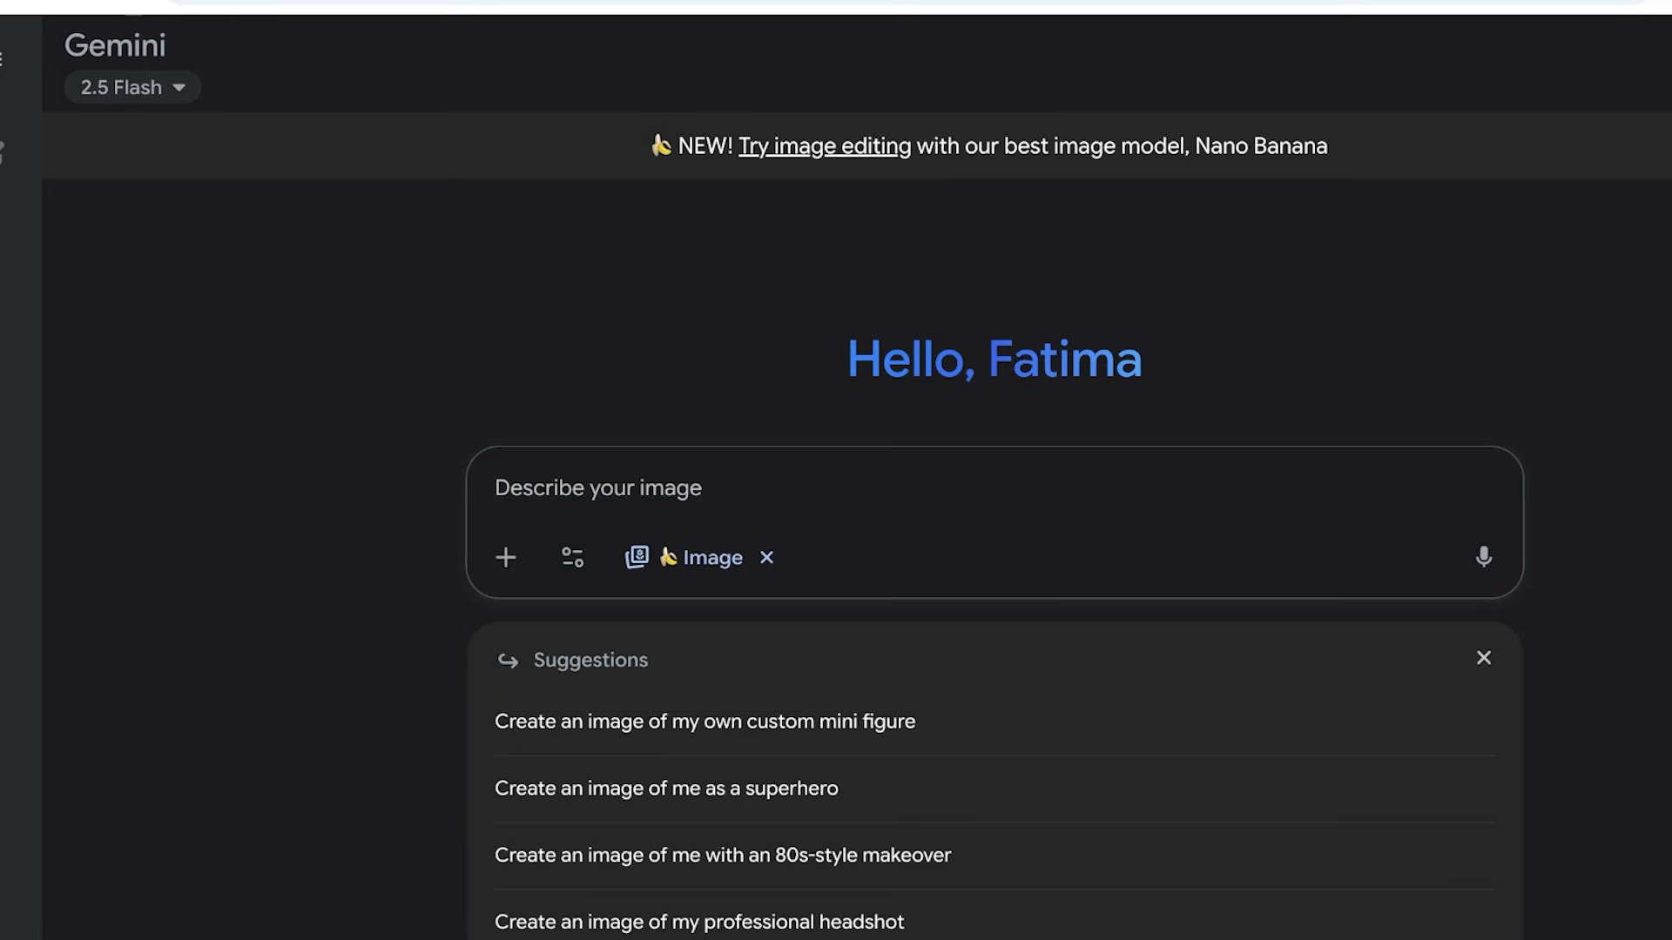
type("A cinematic skyline view of a vibrant New York–like city at twilight, skyscrapers glowing with warm golden lights against a purple-blue sky. A woman stands on a modern rooftop in the foreground, her silhouette softly illuminated by the city glow. She wears a flowing coat that catches the breeze, gazing out over the city .The atmosphere is dramatic, urban, and inspiring, with depth of field emphasizing both the detailed rooftop textures and the vast cityscape beyond.")
key("Return")
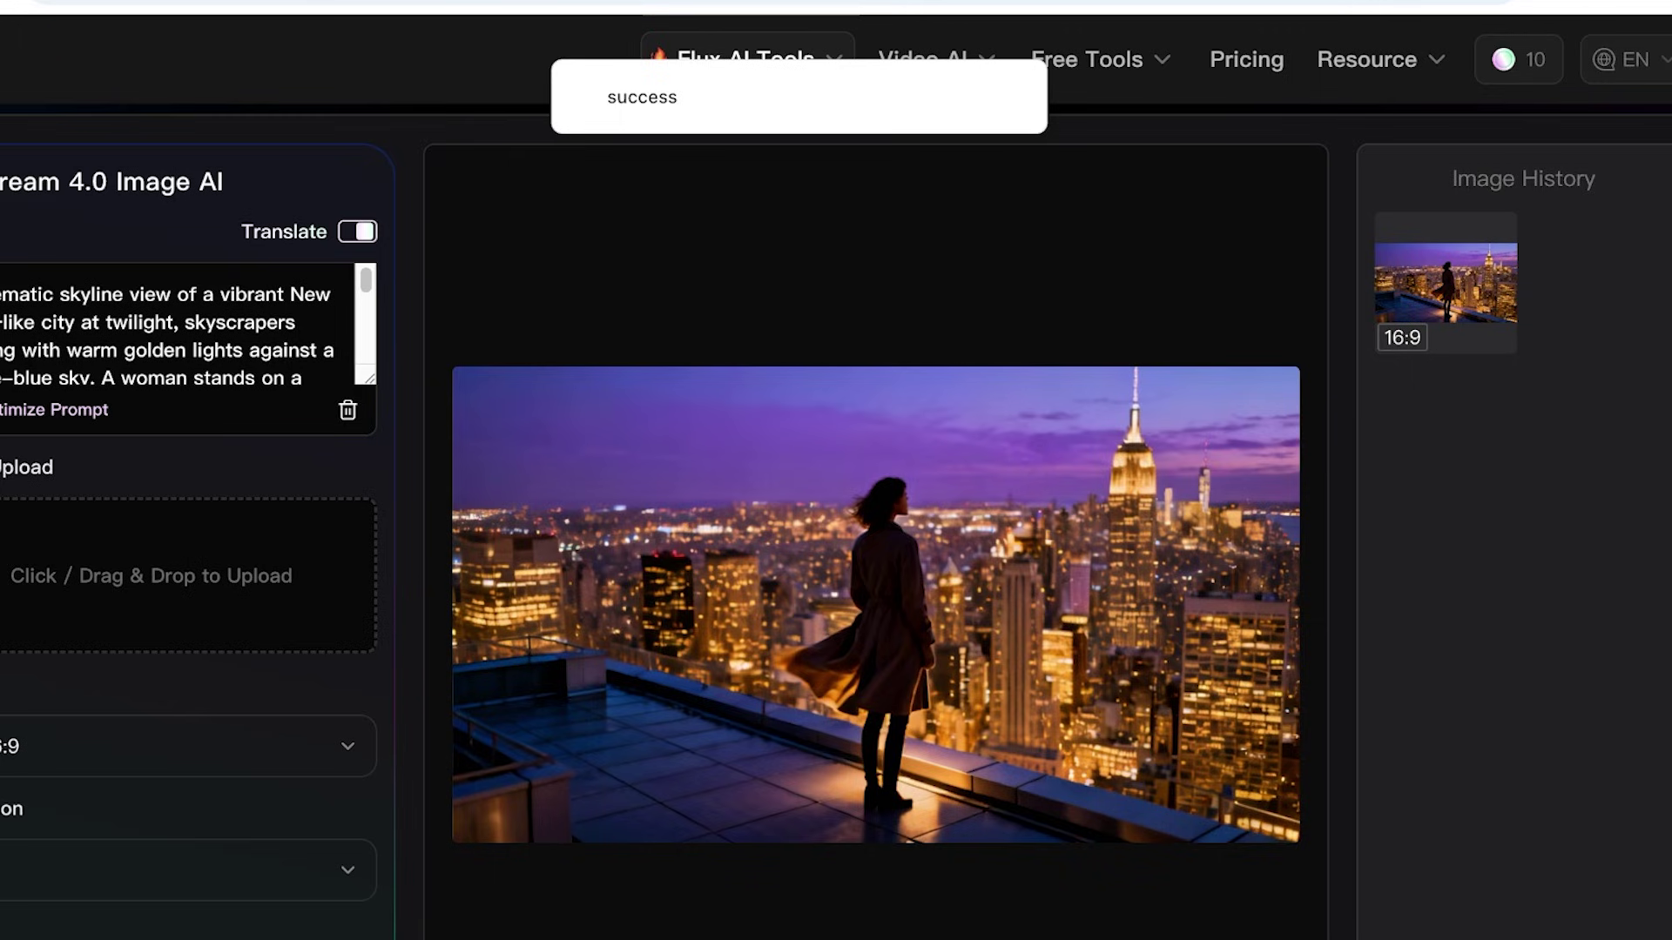
Compare the rooftop skyline images generated by Seedream 4.0 on Flux AI and by Nano Banana in Gemini
scroll(876, 523, "down", 2)
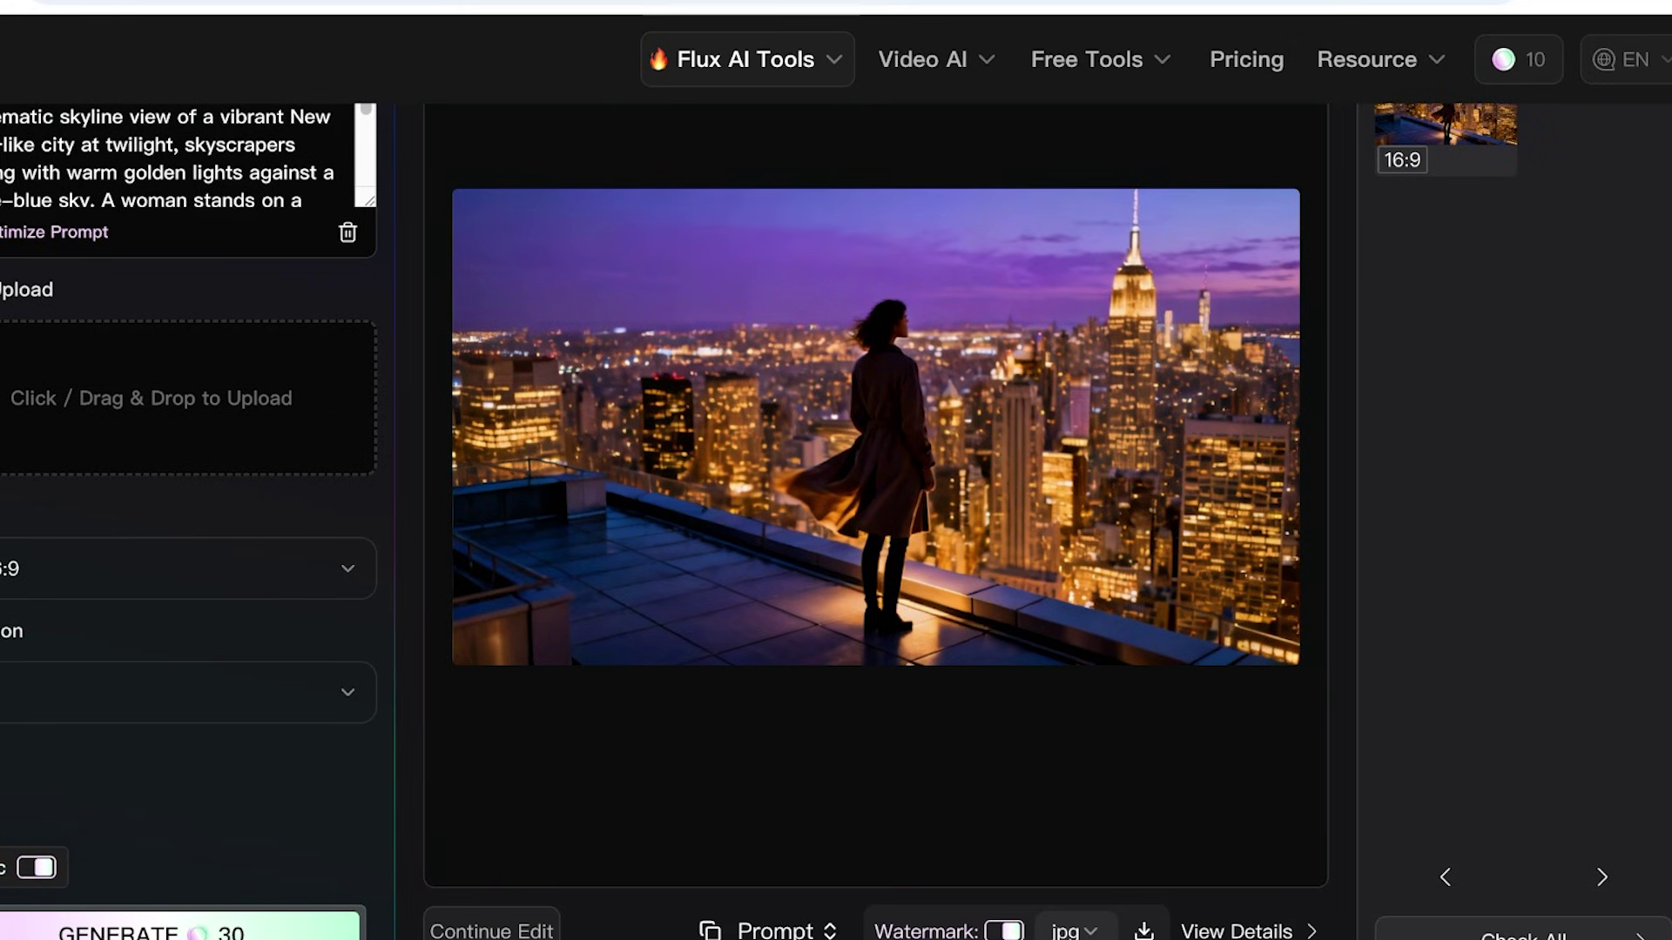
scroll(875, 523, "up", 3)
scroll(875, 523, "down", 3)
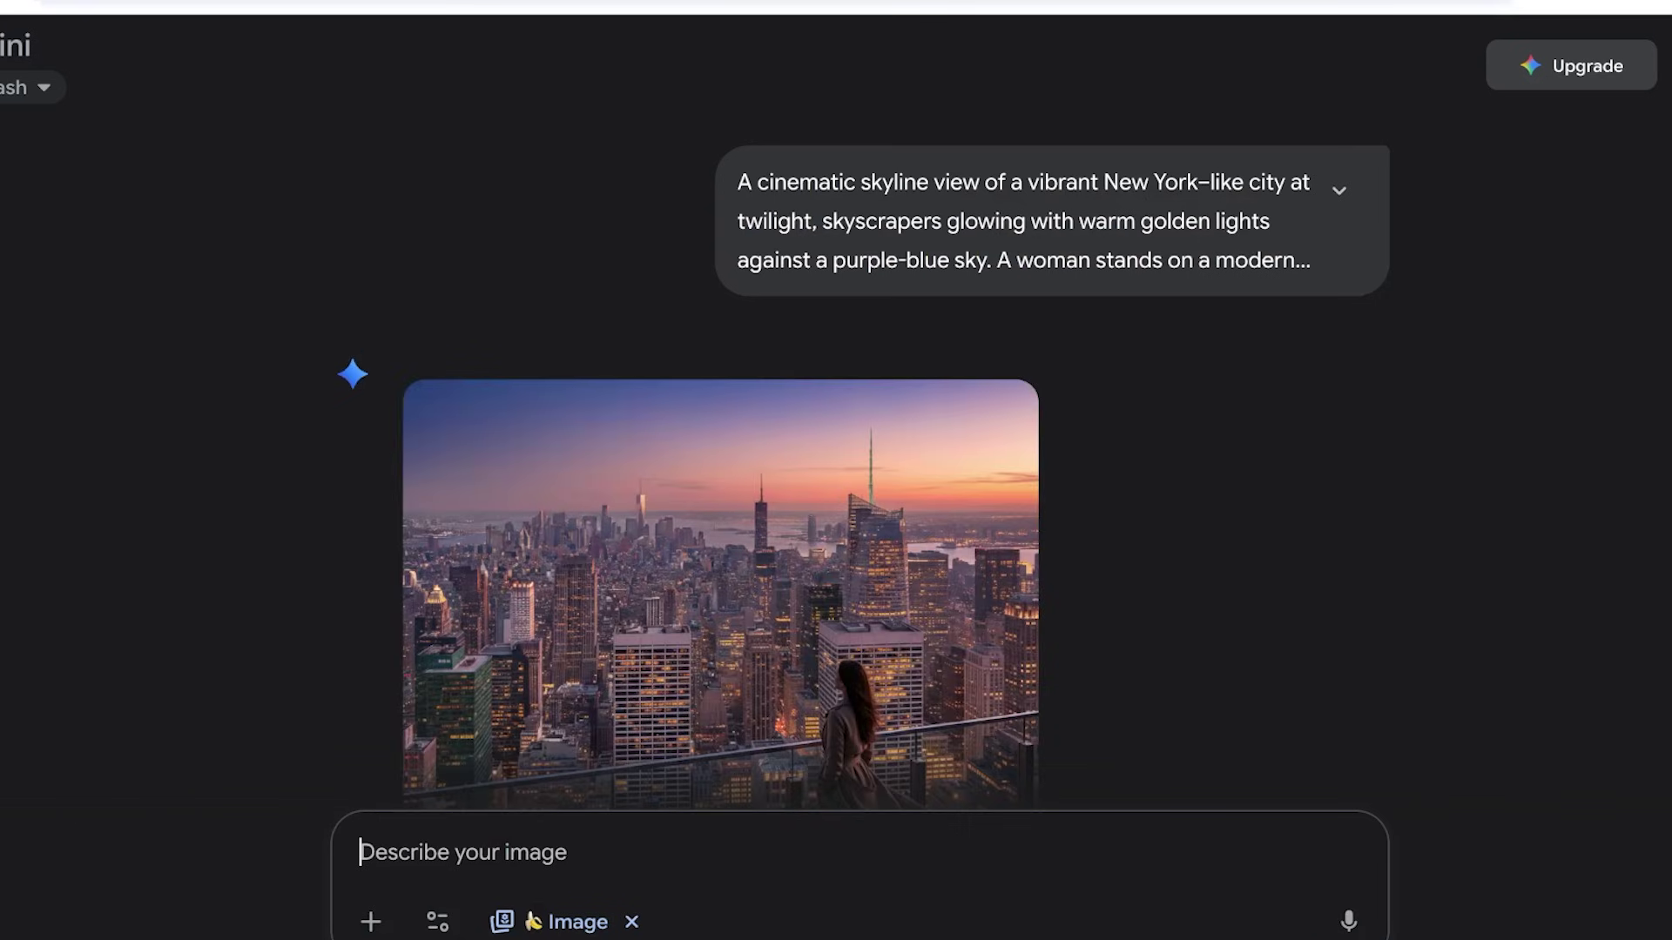
scroll(720, 523, "down", 3)
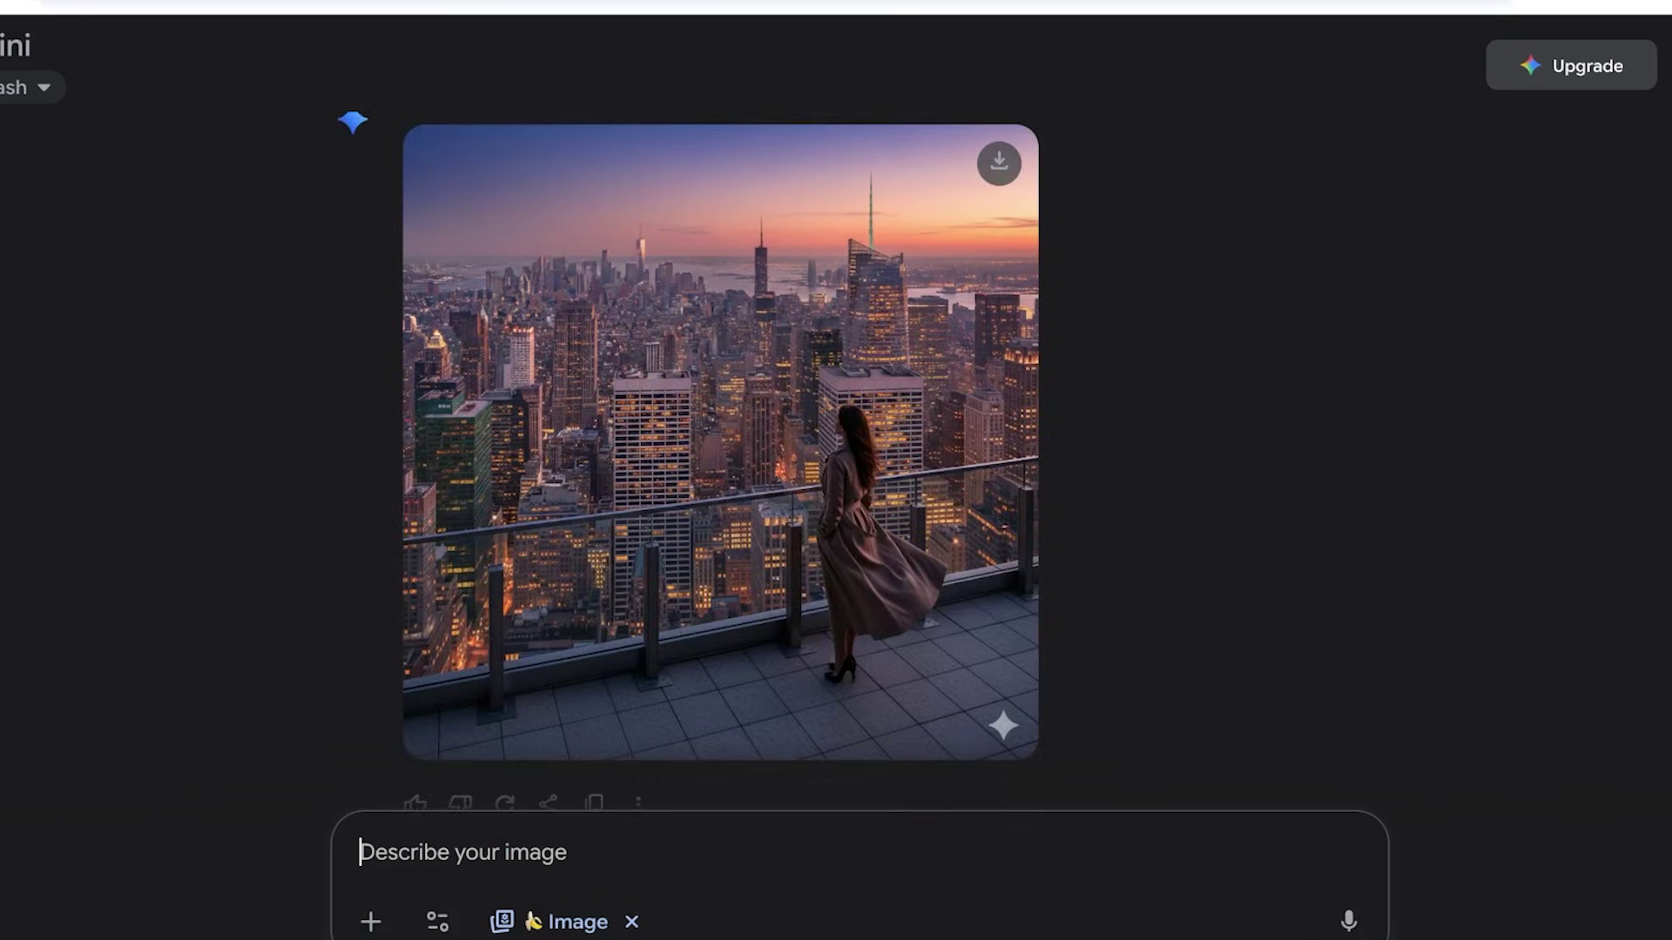
scroll(721, 461, "up", 3)
scroll(721, 462, "down", 2)
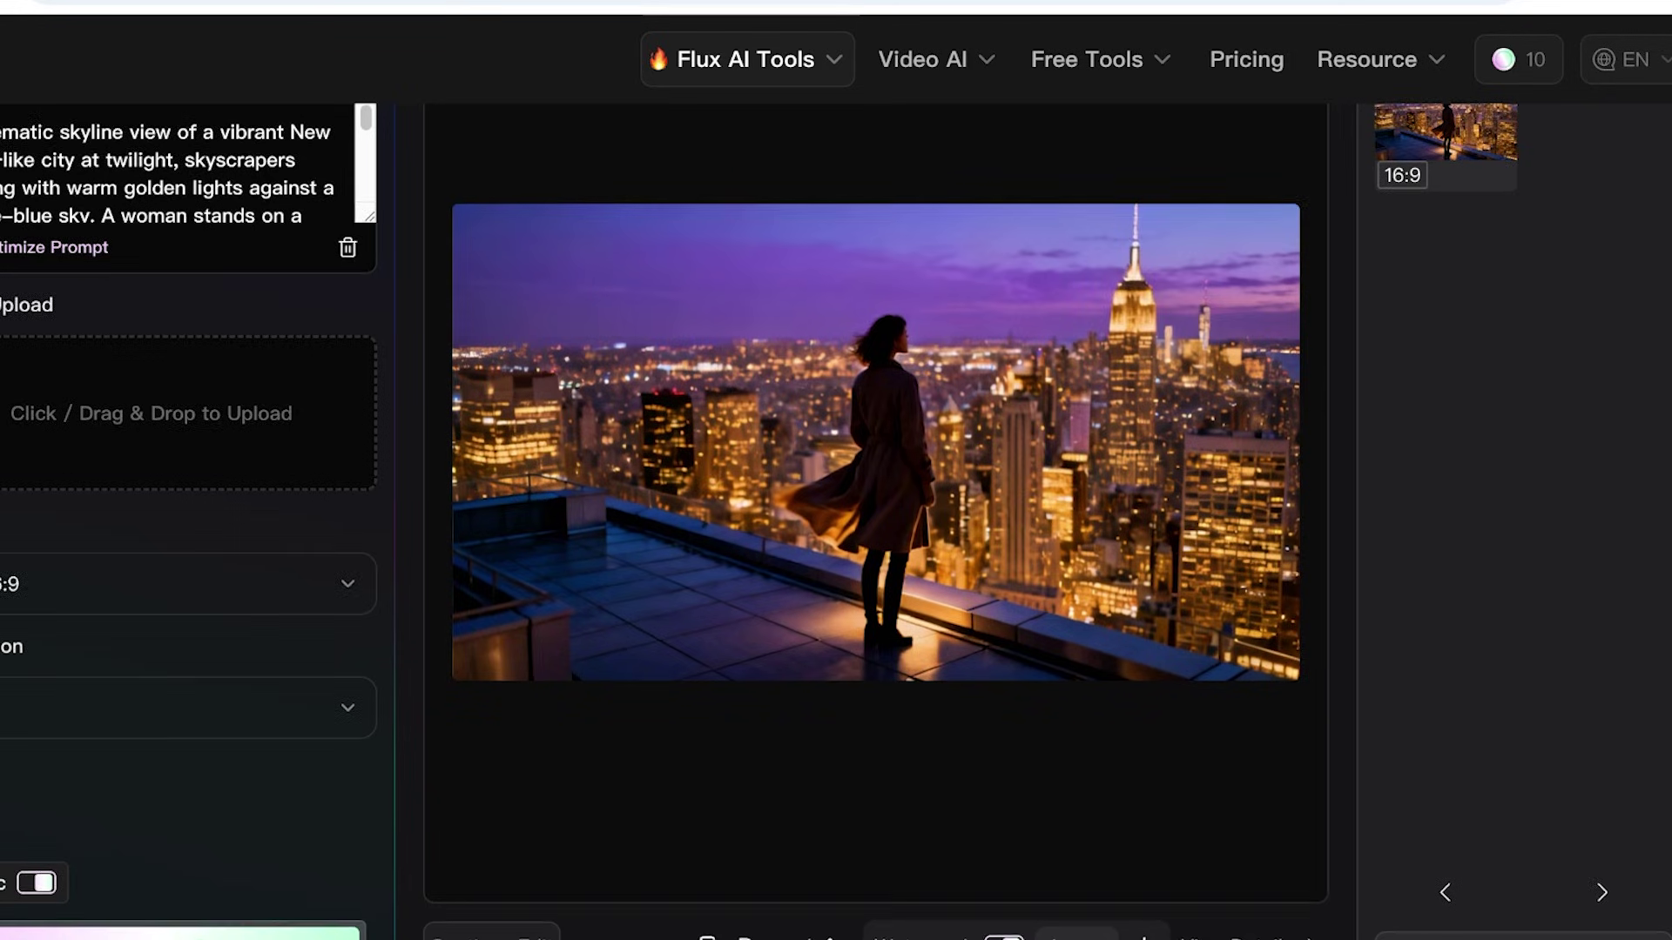
scroll(871, 486, "up", 1)
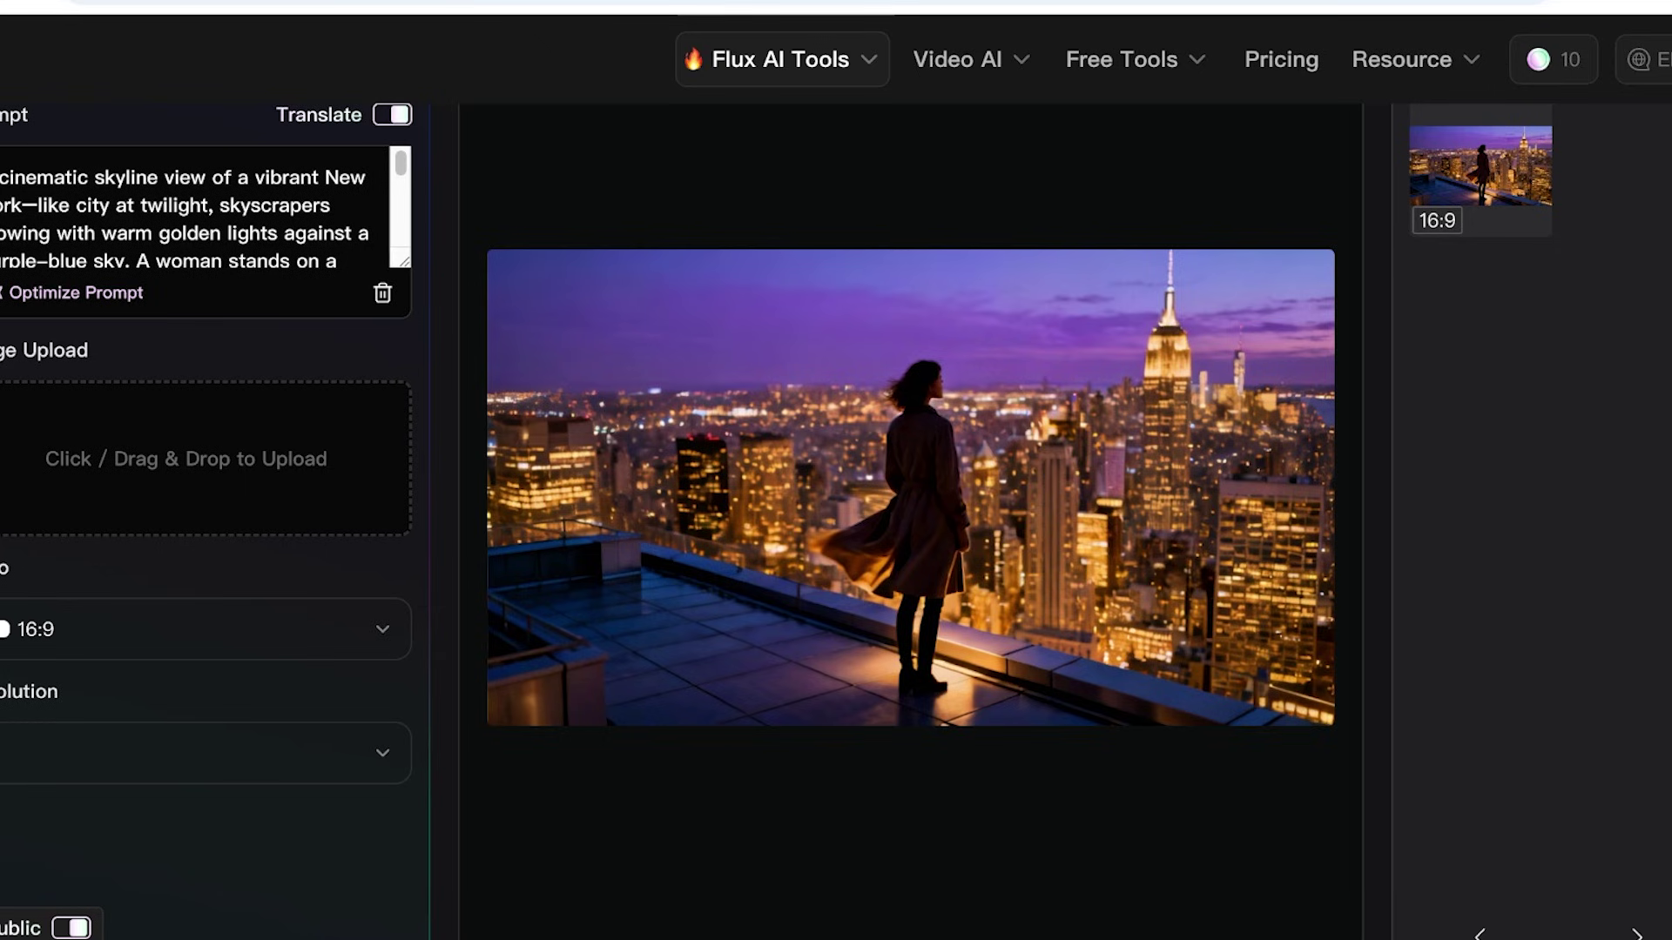
Log out of the current Flux AI account, confirm the exit, and log in again
scroll(836, 524, "up", 1)
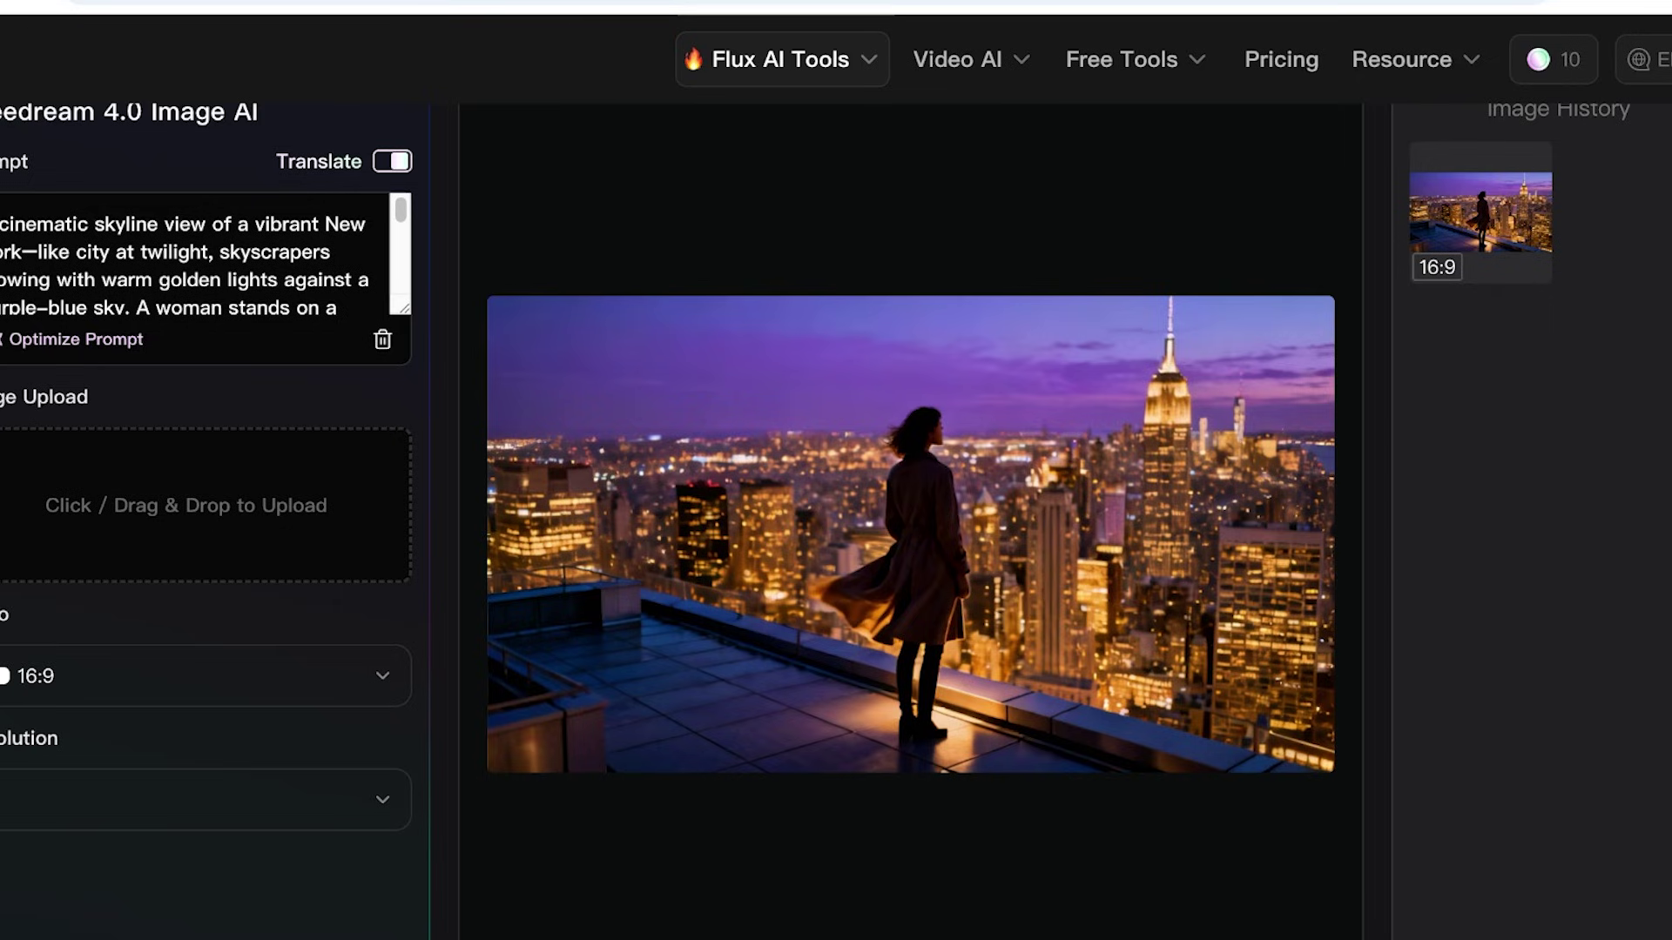
scroll(836, 523, "up", 1)
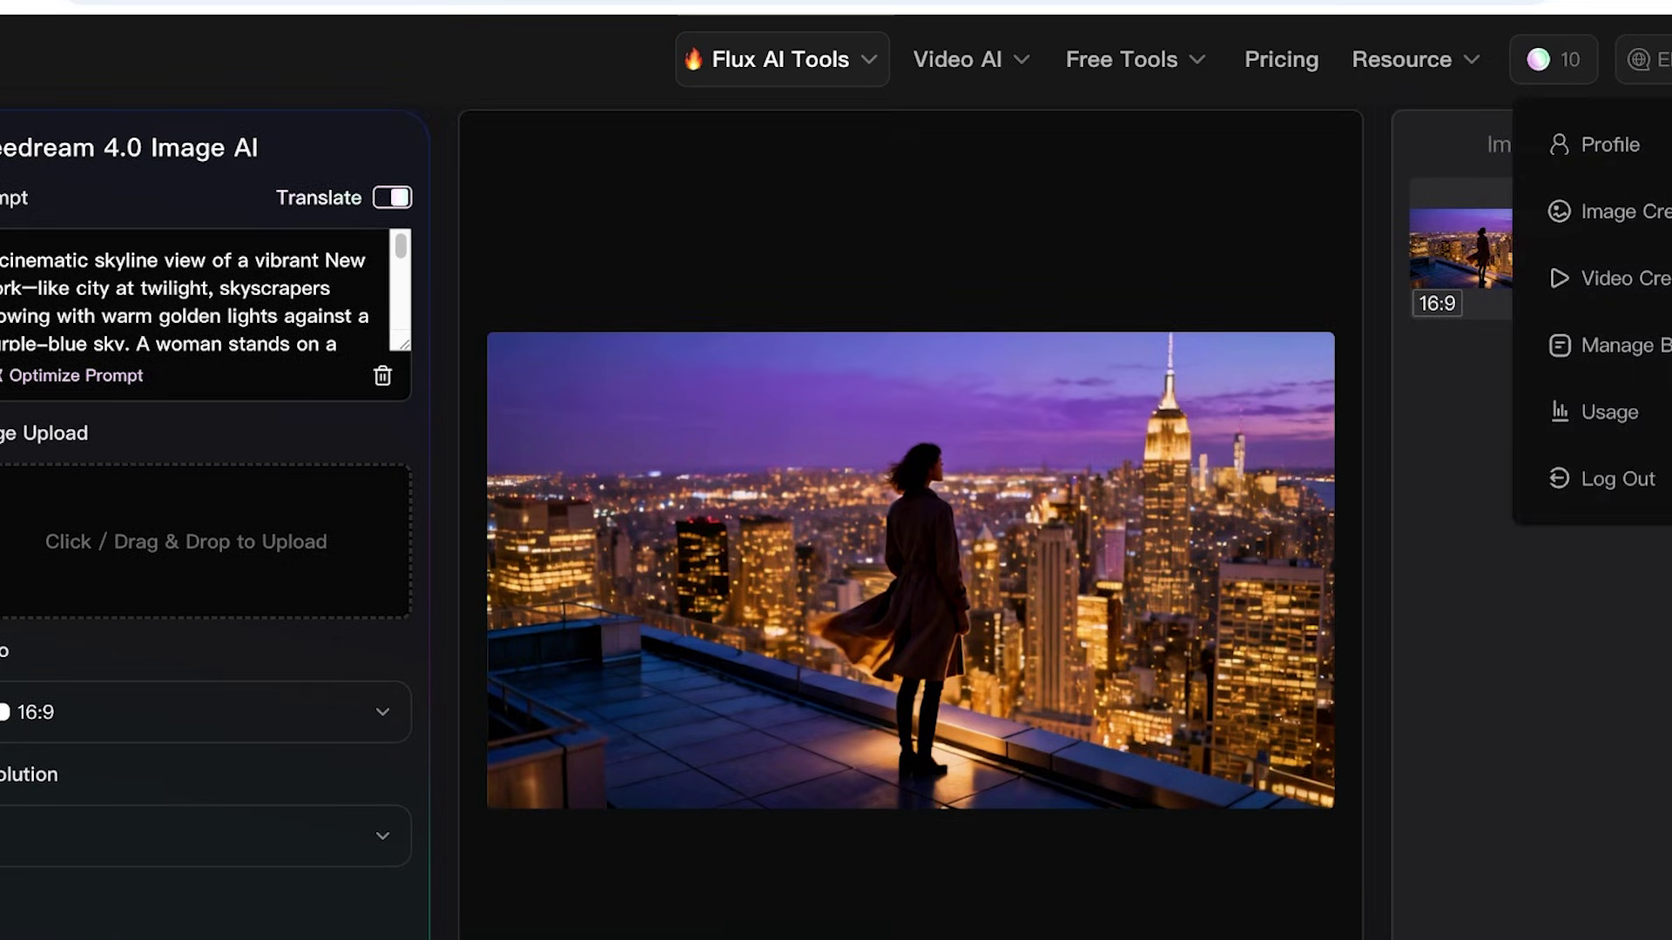
left_click(1611, 479)
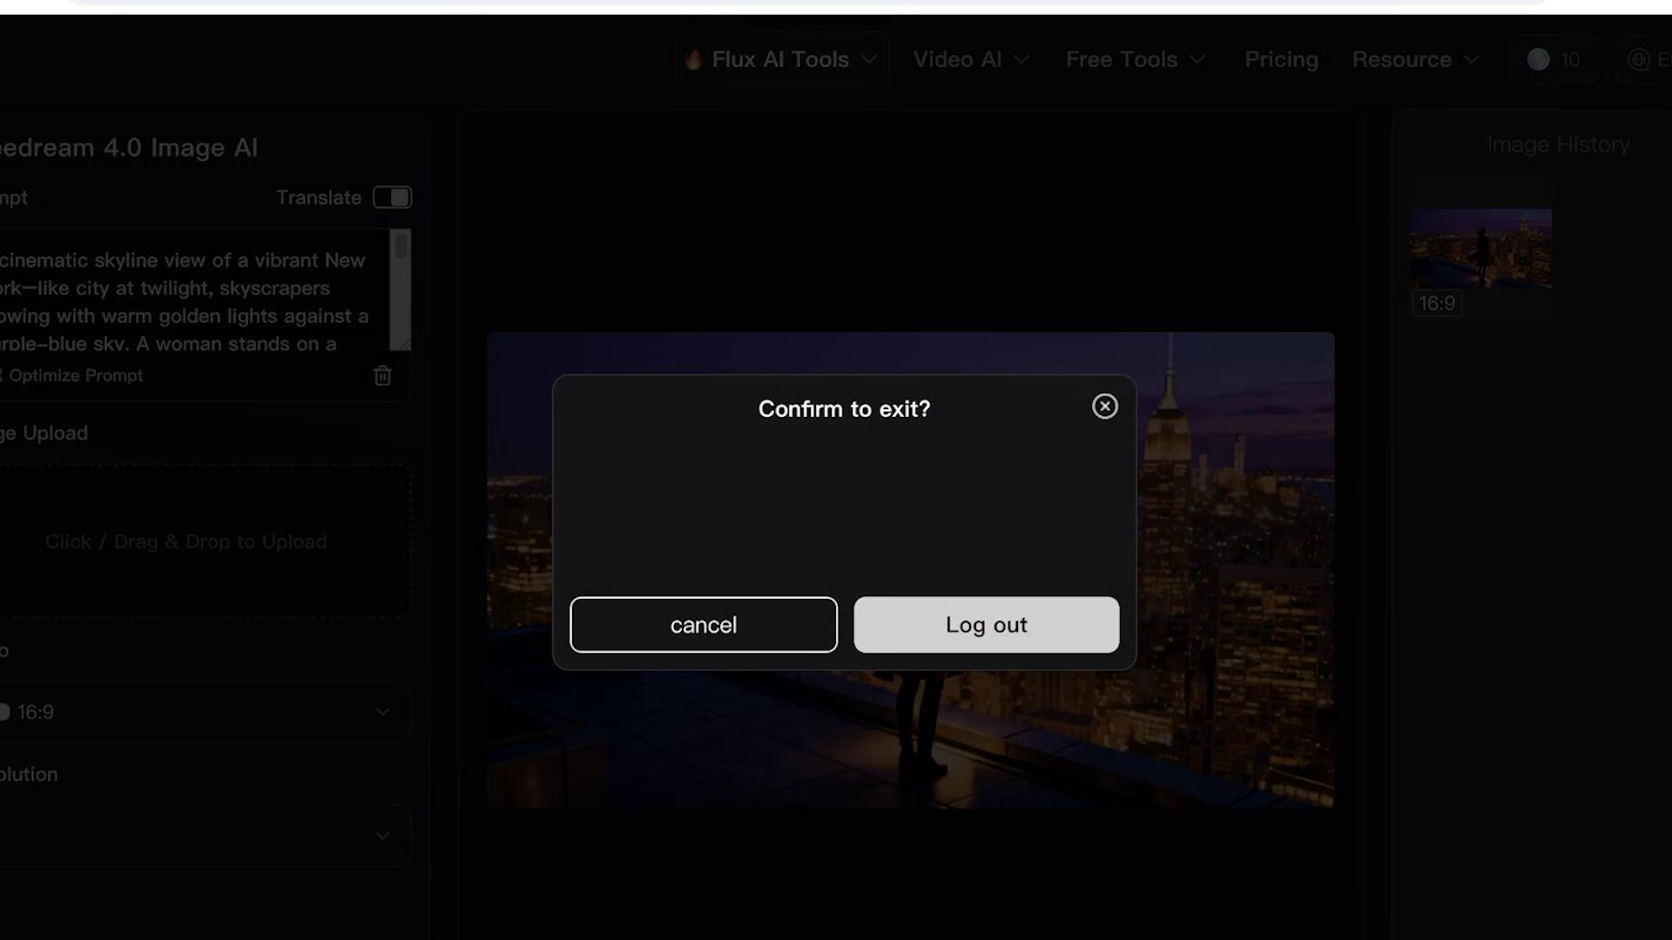
left_click(986, 625)
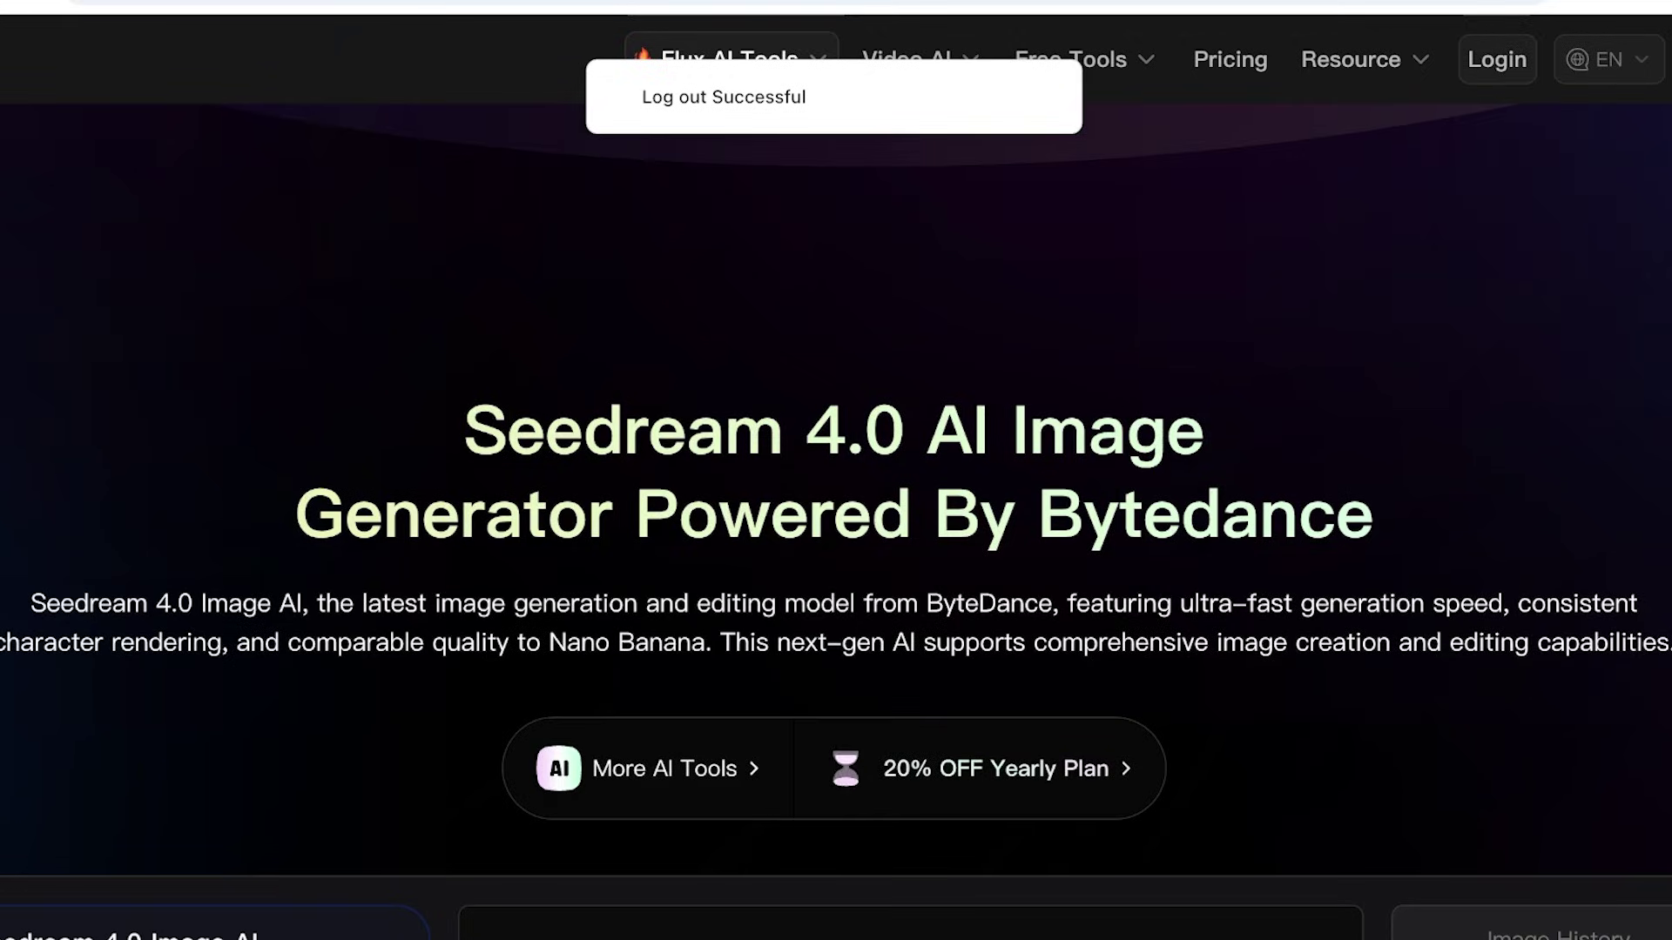
left_click(1496, 60)
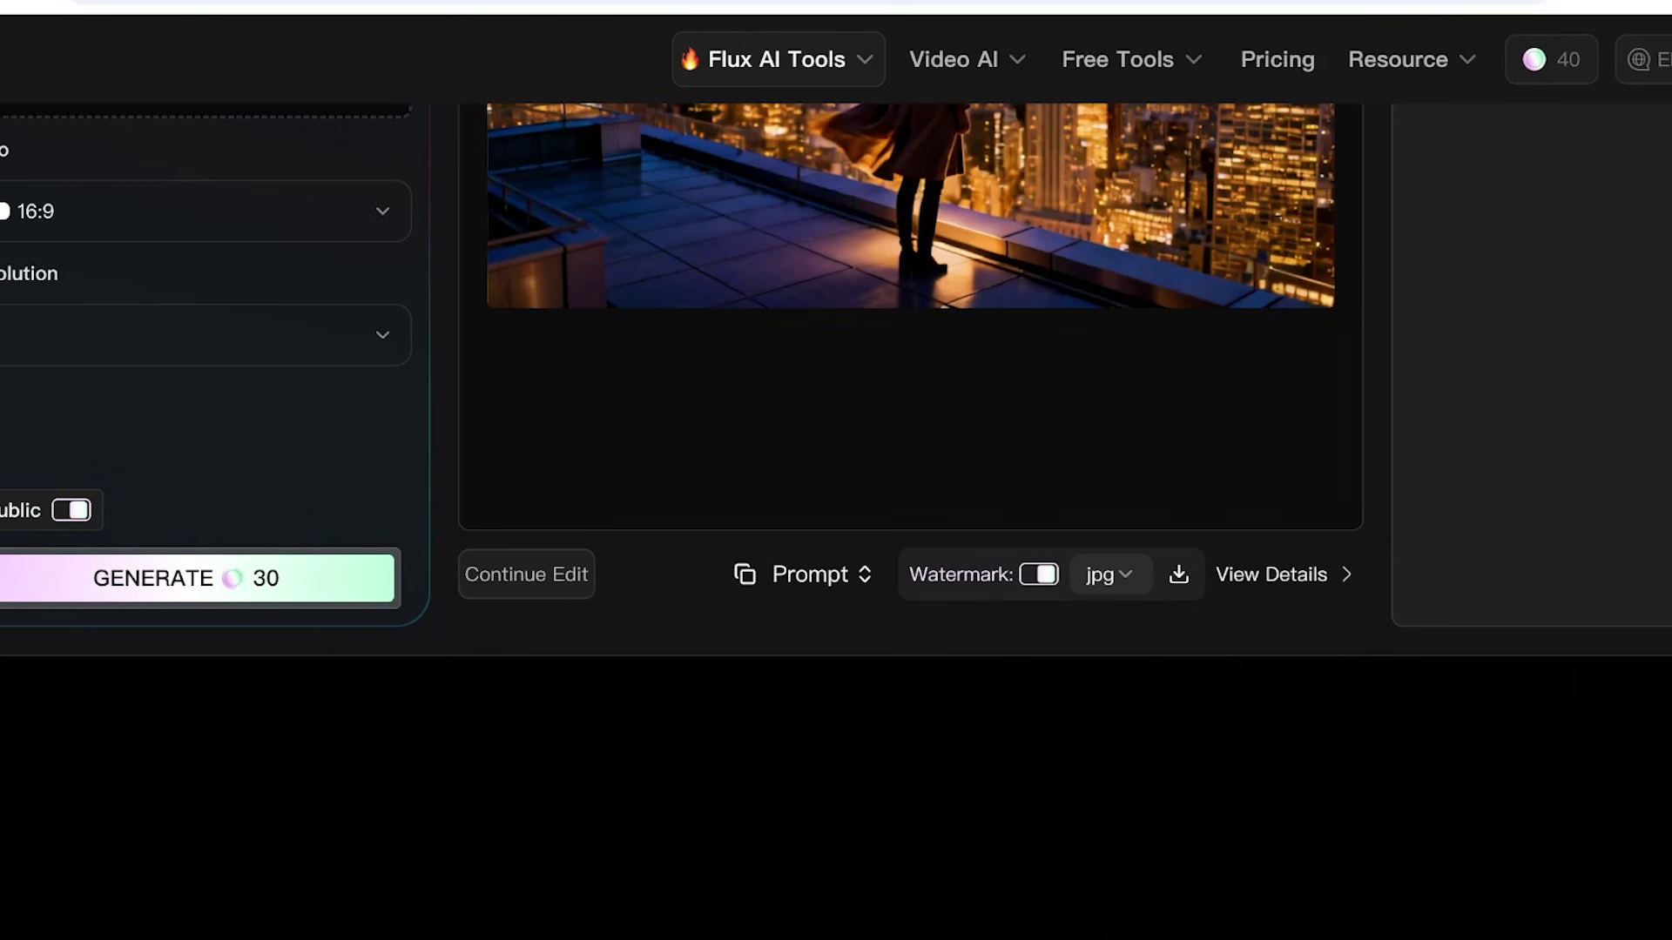
Sign out of this Flux AI account, confirming the exit, and log in with a different account
scroll(911, 610, "up", 5)
scroll(910, 610, "up", 5)
mouse_move(1655, 59)
left_click(1611, 478)
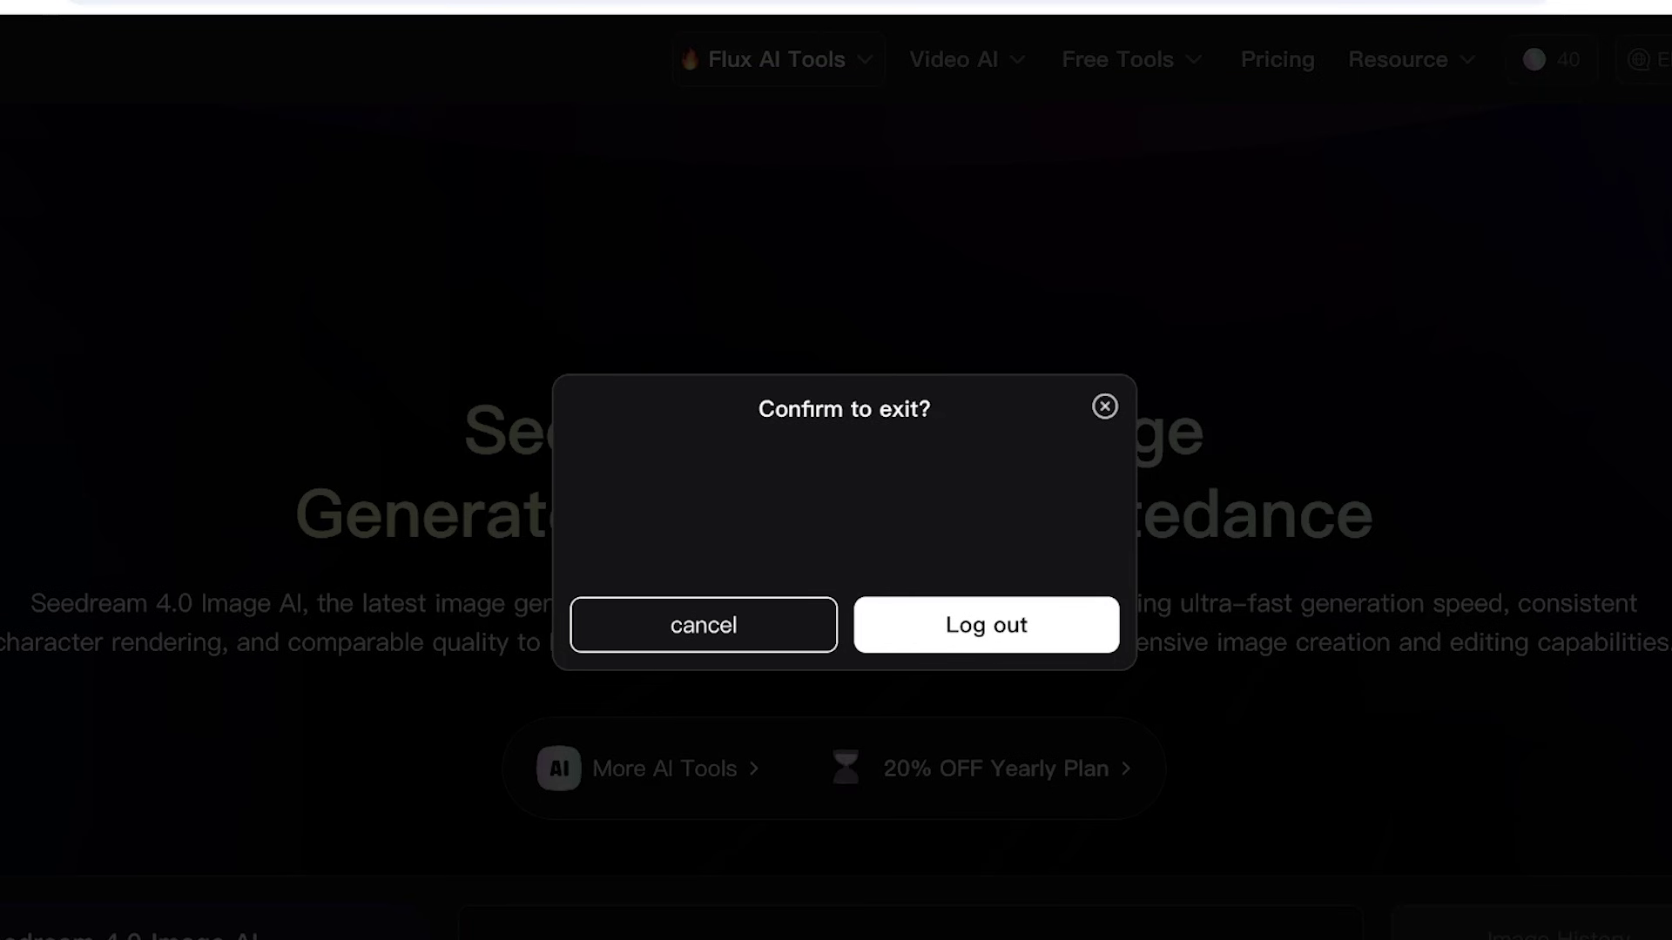
left_click(986, 624)
left_click(1496, 59)
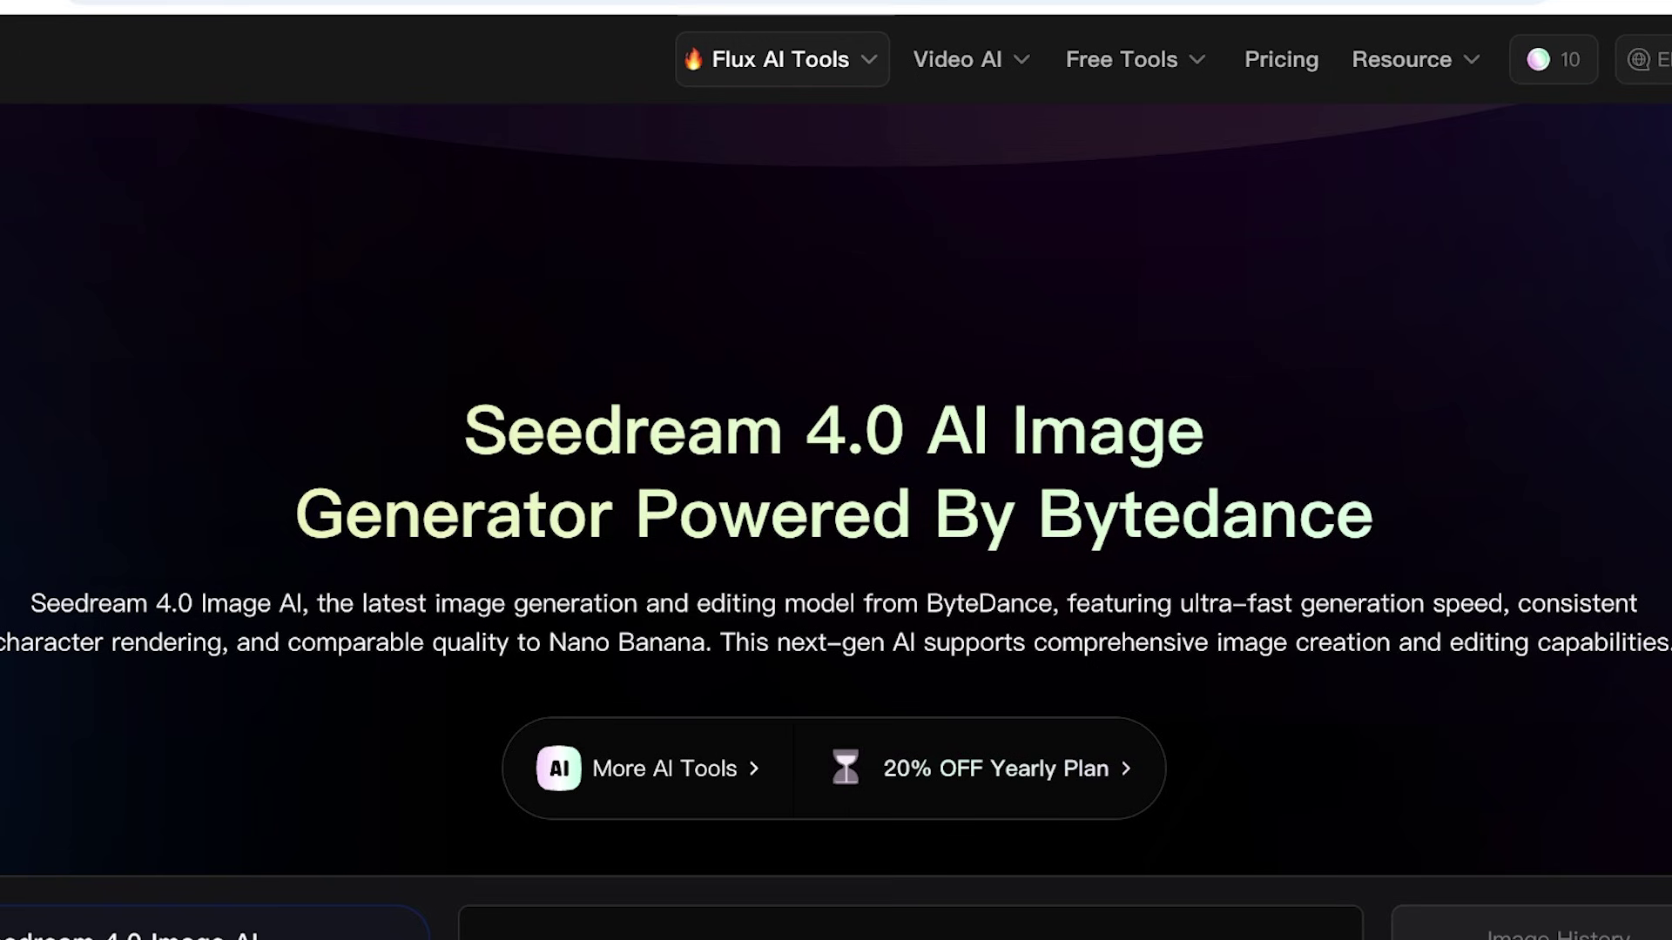
Open the 16:9 image of the woman fighting monsters from the image history and examine it
scroll(835, 523, "down", 6)
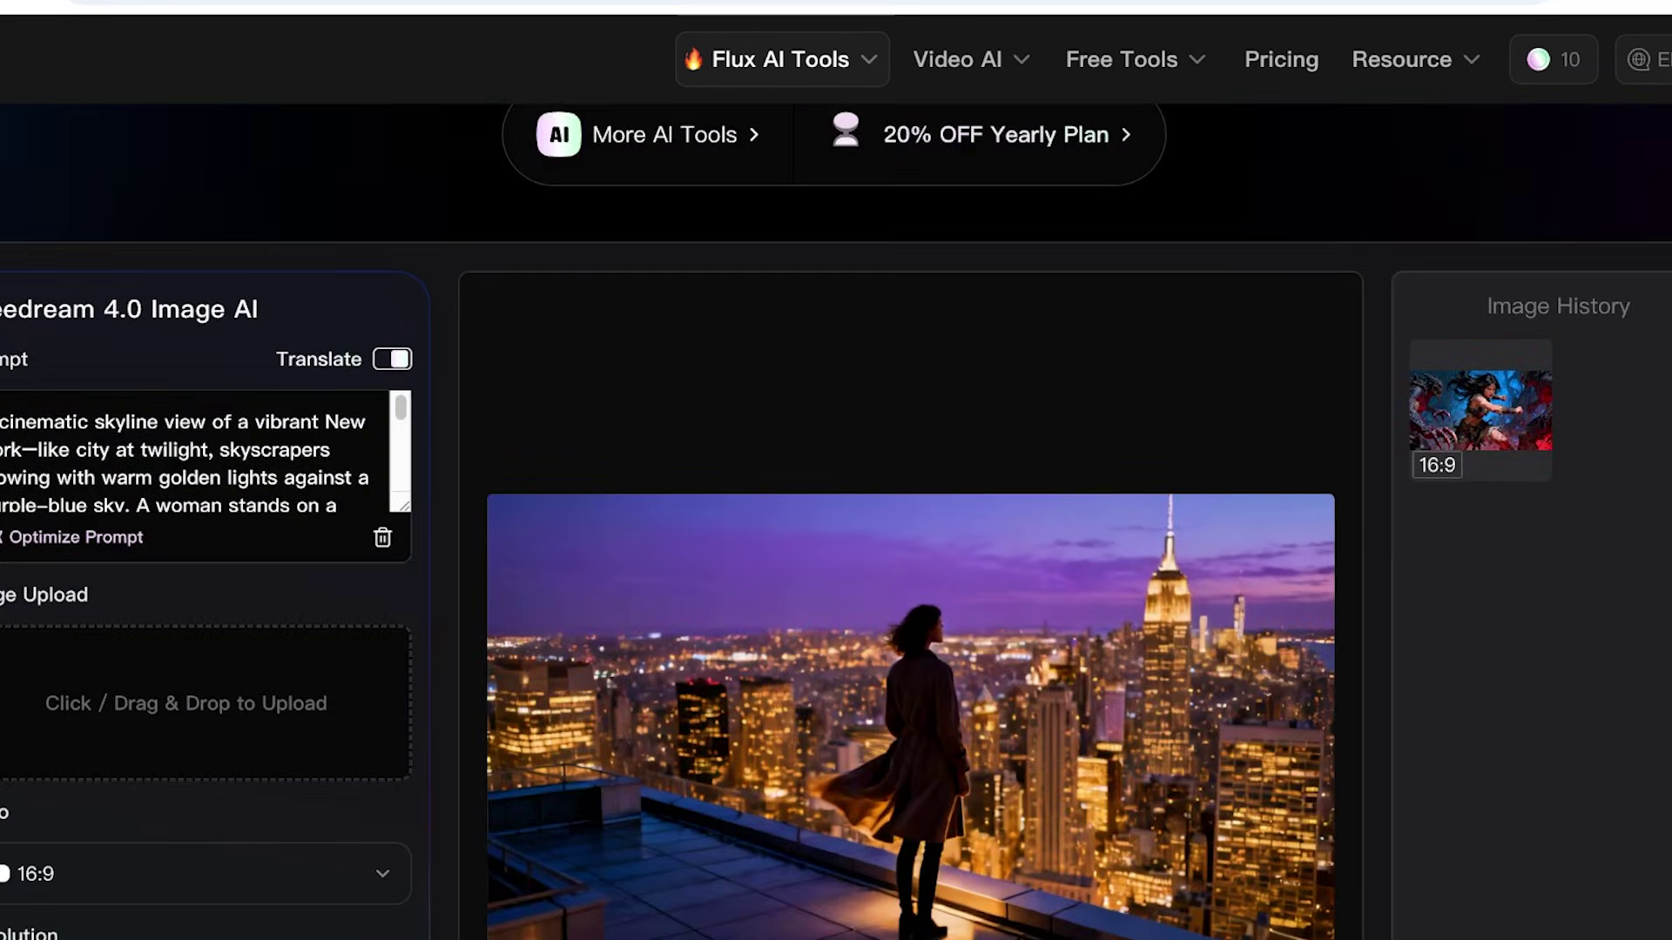
left_click(1480, 410)
scroll(1479, 411, "down", 2)
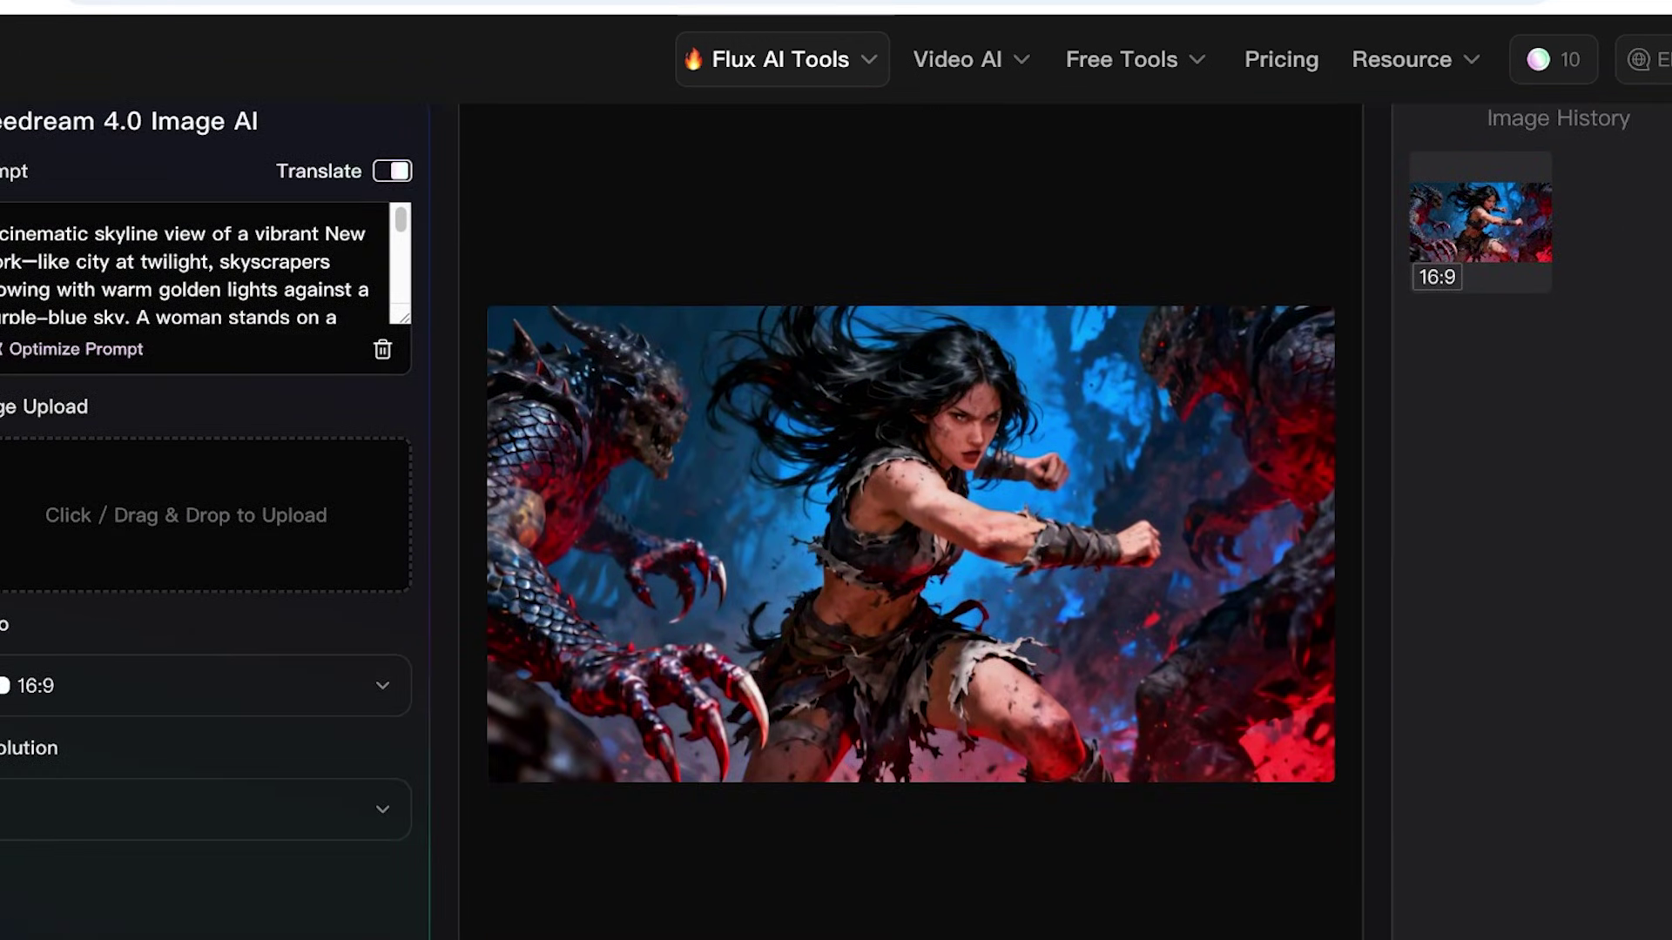
scroll(836, 523, "down", 3)
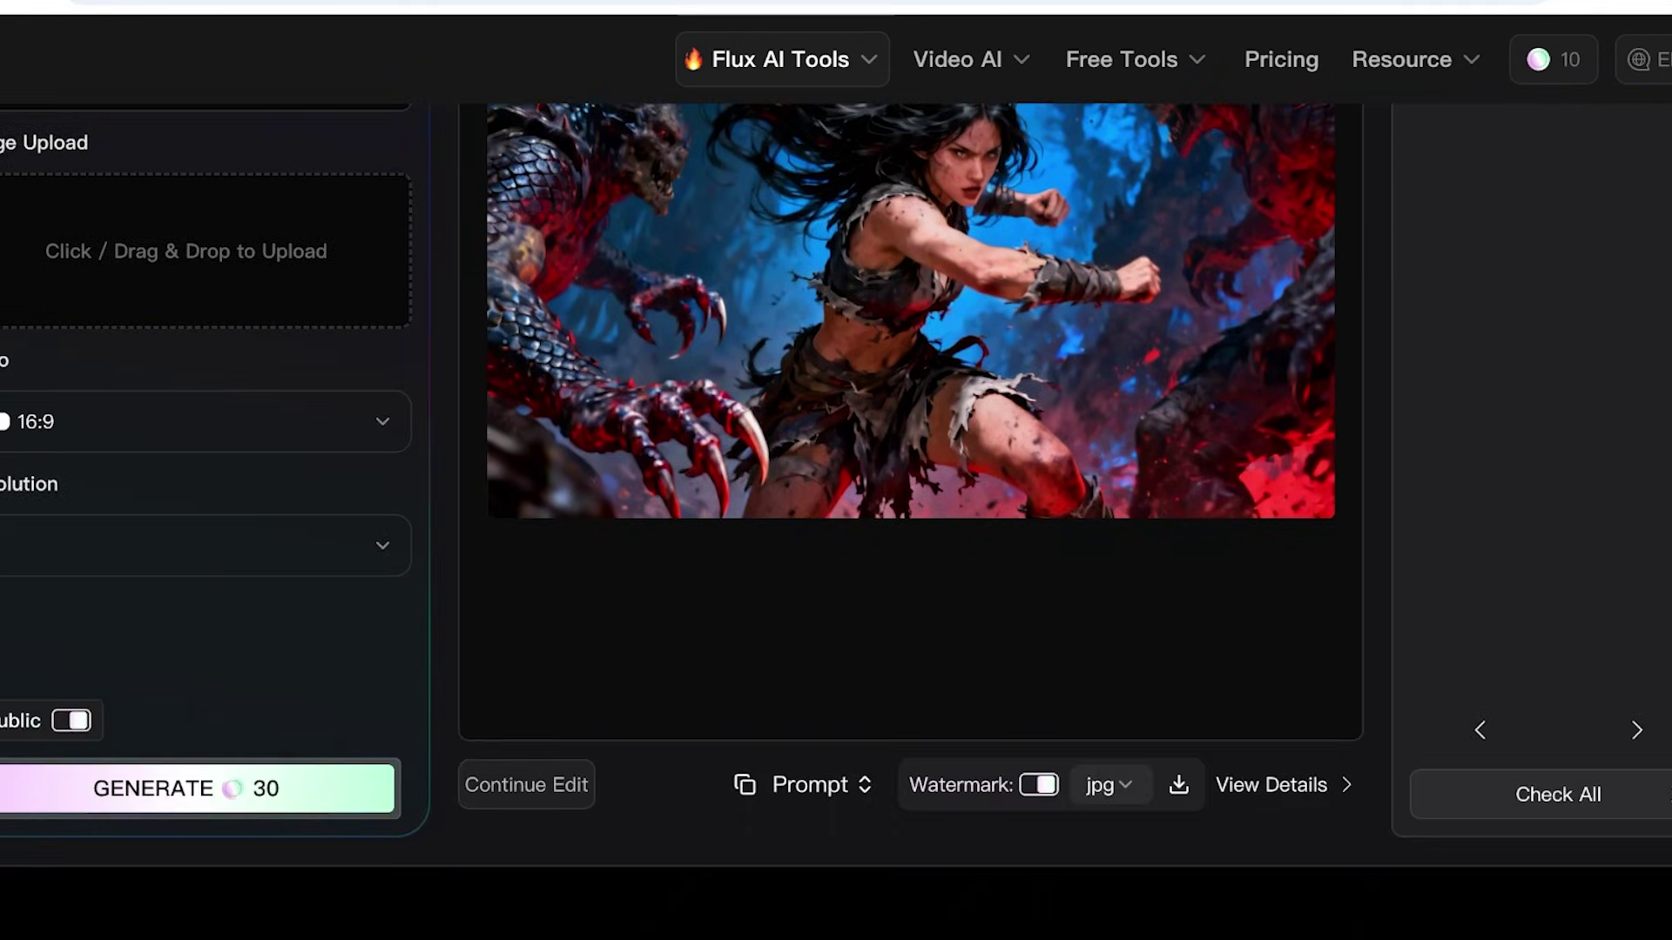
Open the account's image creations and copy the full prompt of the image showing a woman fighting monsters
scroll(836, 522, "up", 8)
mouse_move(1624, 59)
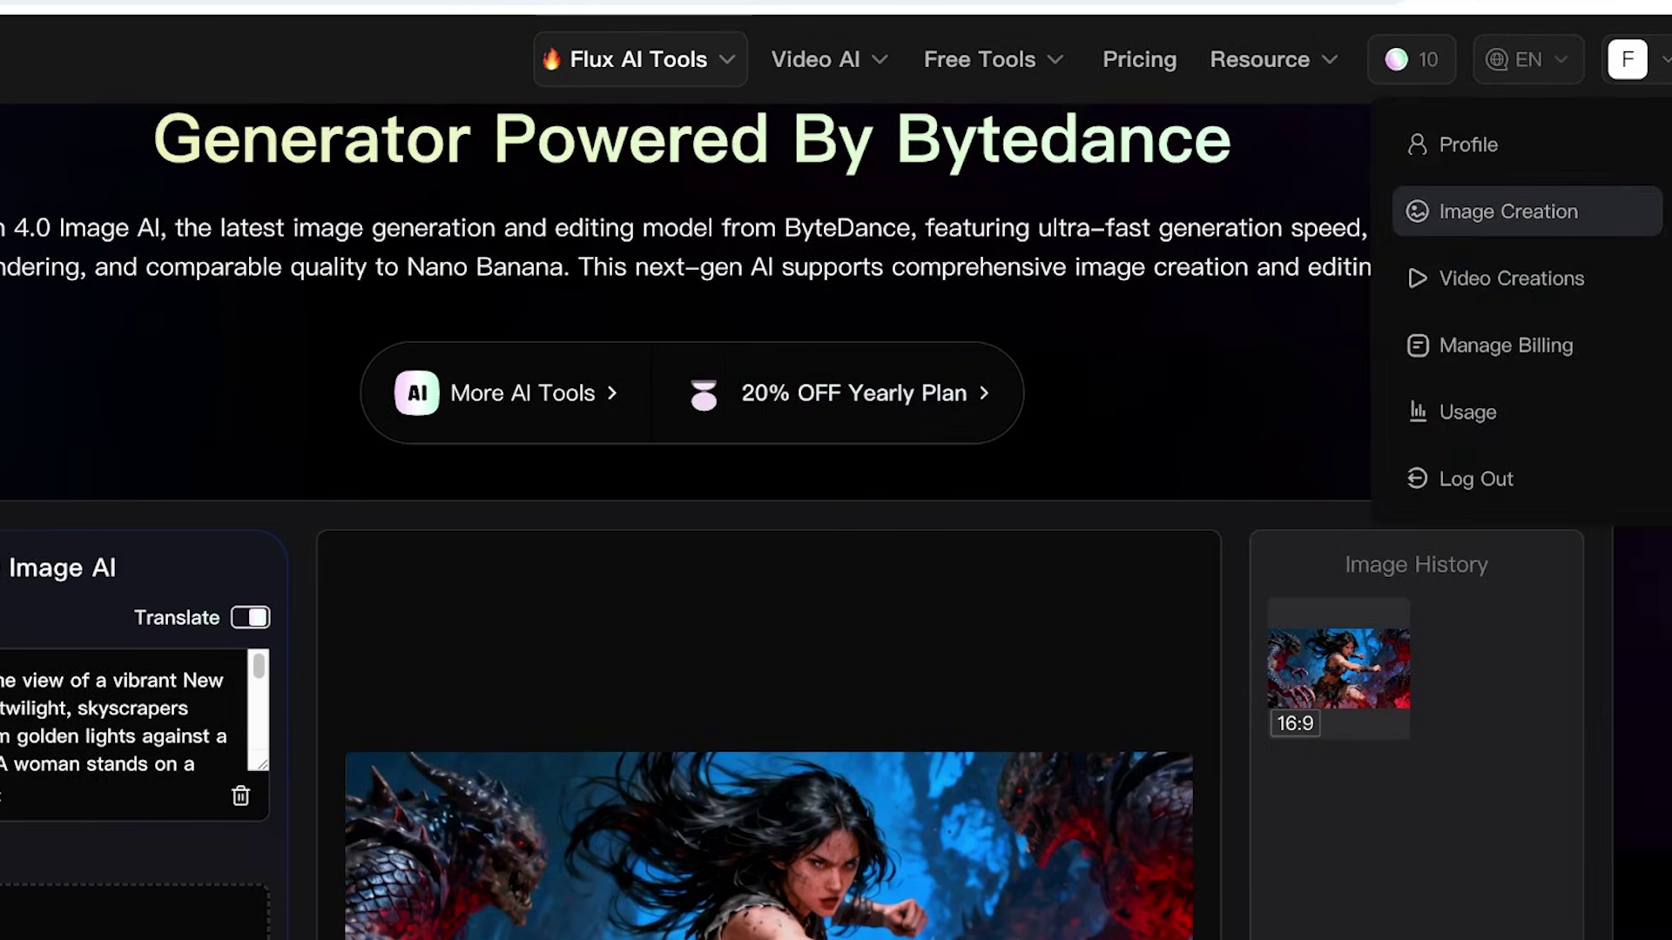
left_click(1593, 211)
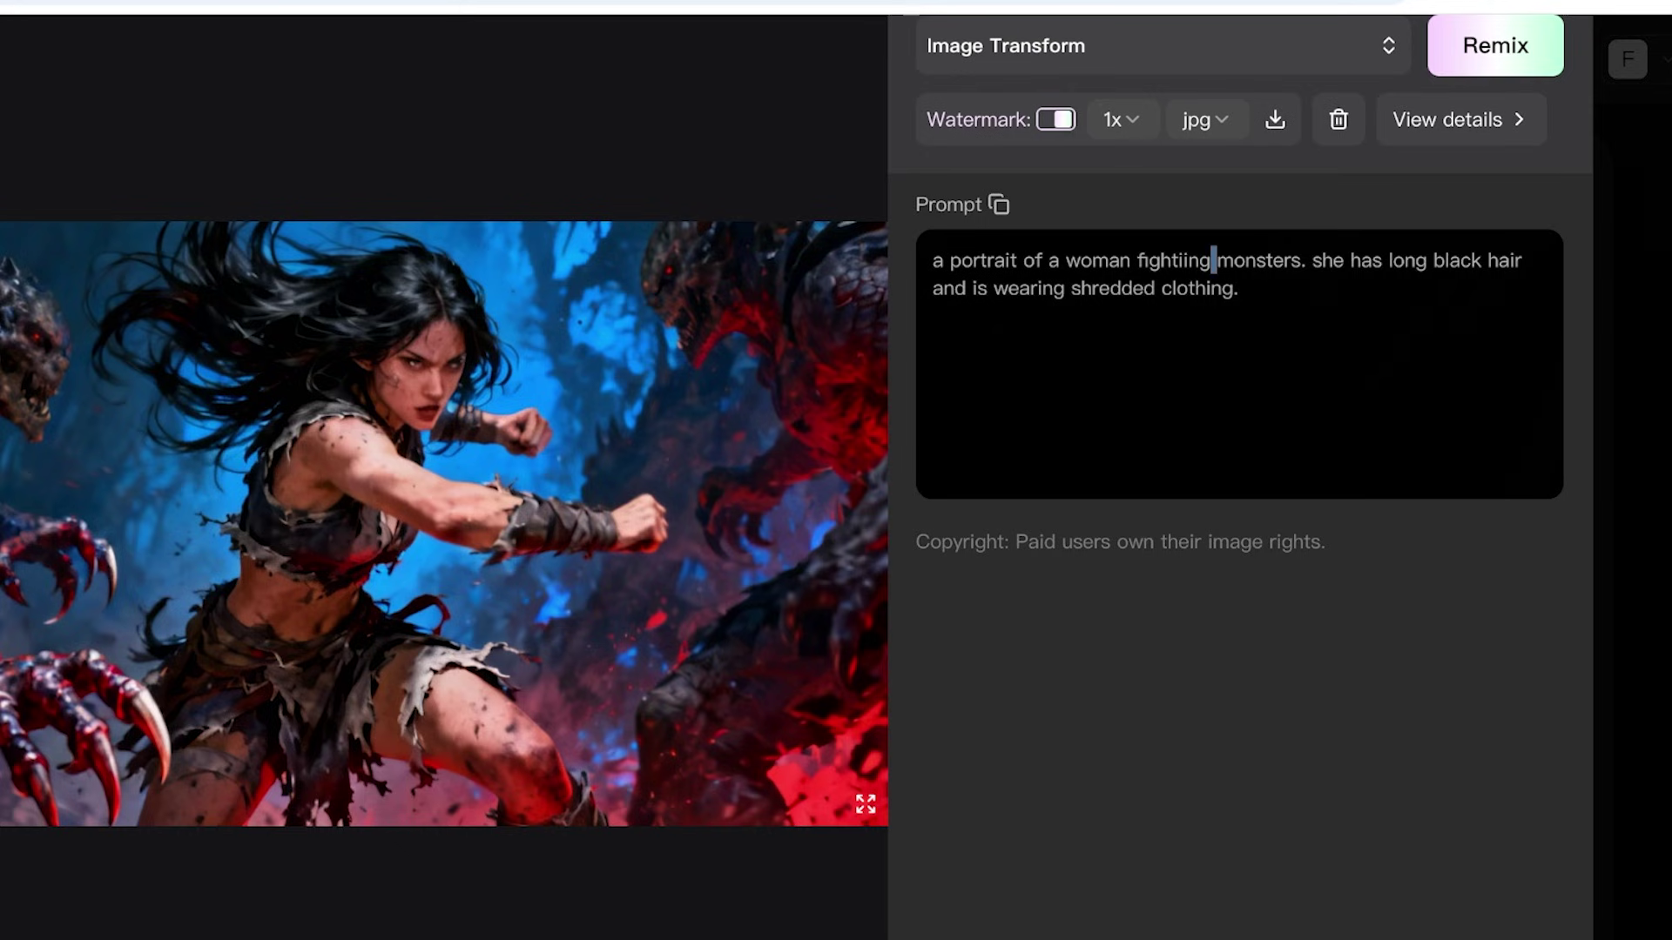
triple_click(1226, 274)
key("ctrl+c")
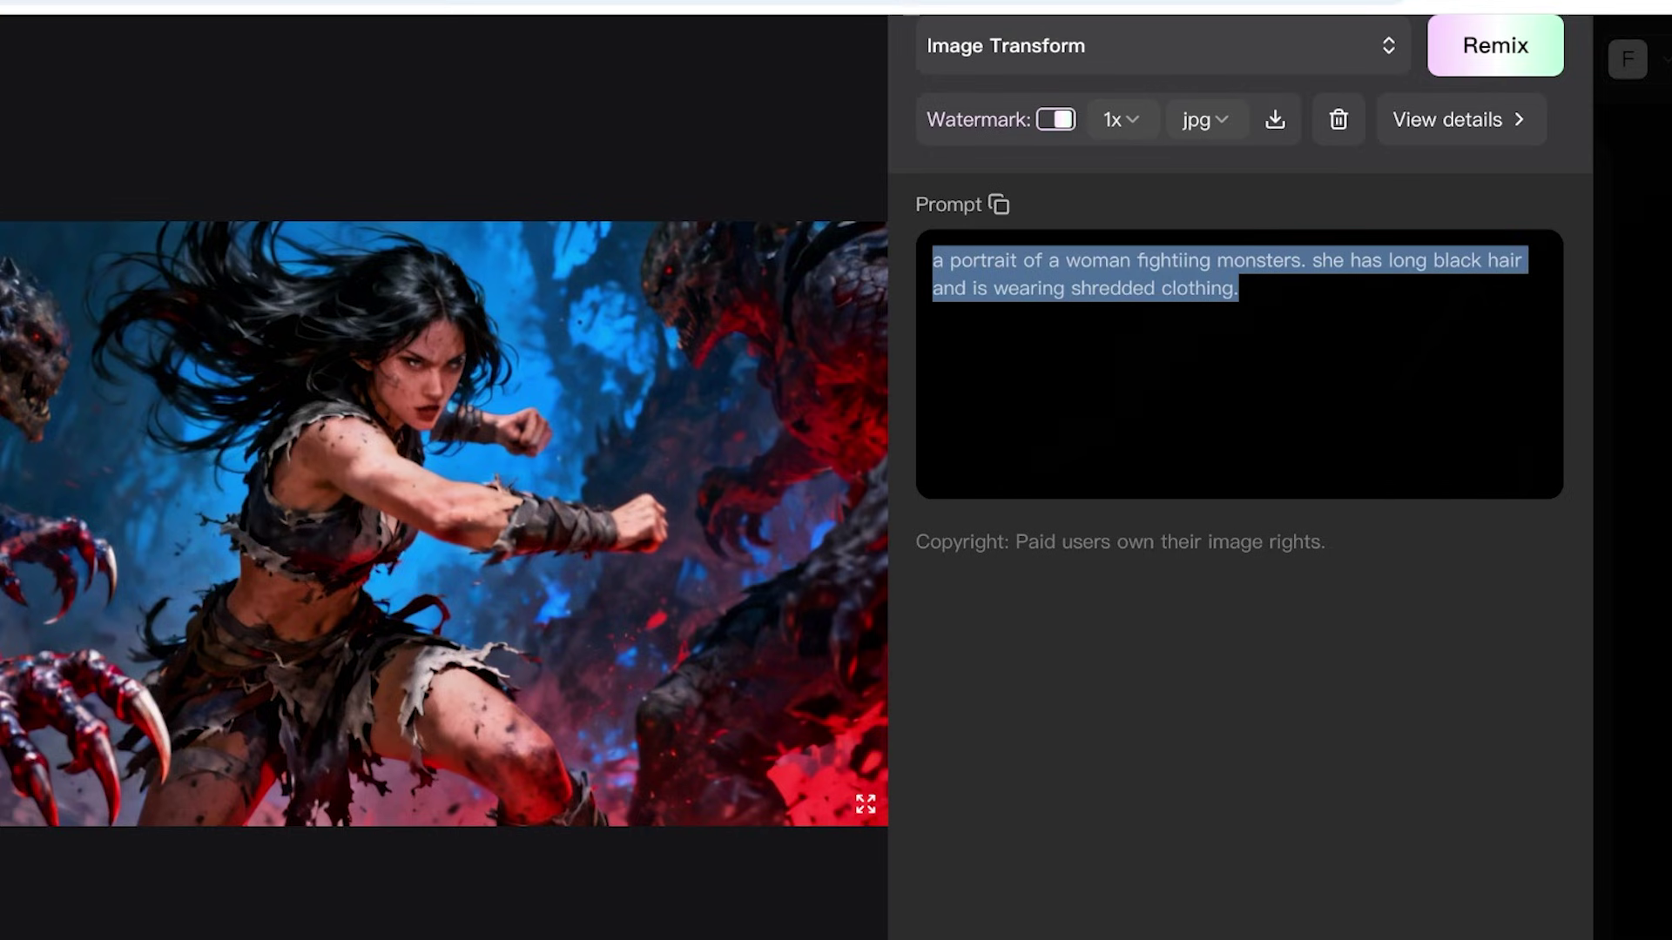
Switch to Gemini and generate an image from the copied prompt about a woman fighting monsters
left_click(1240, 366)
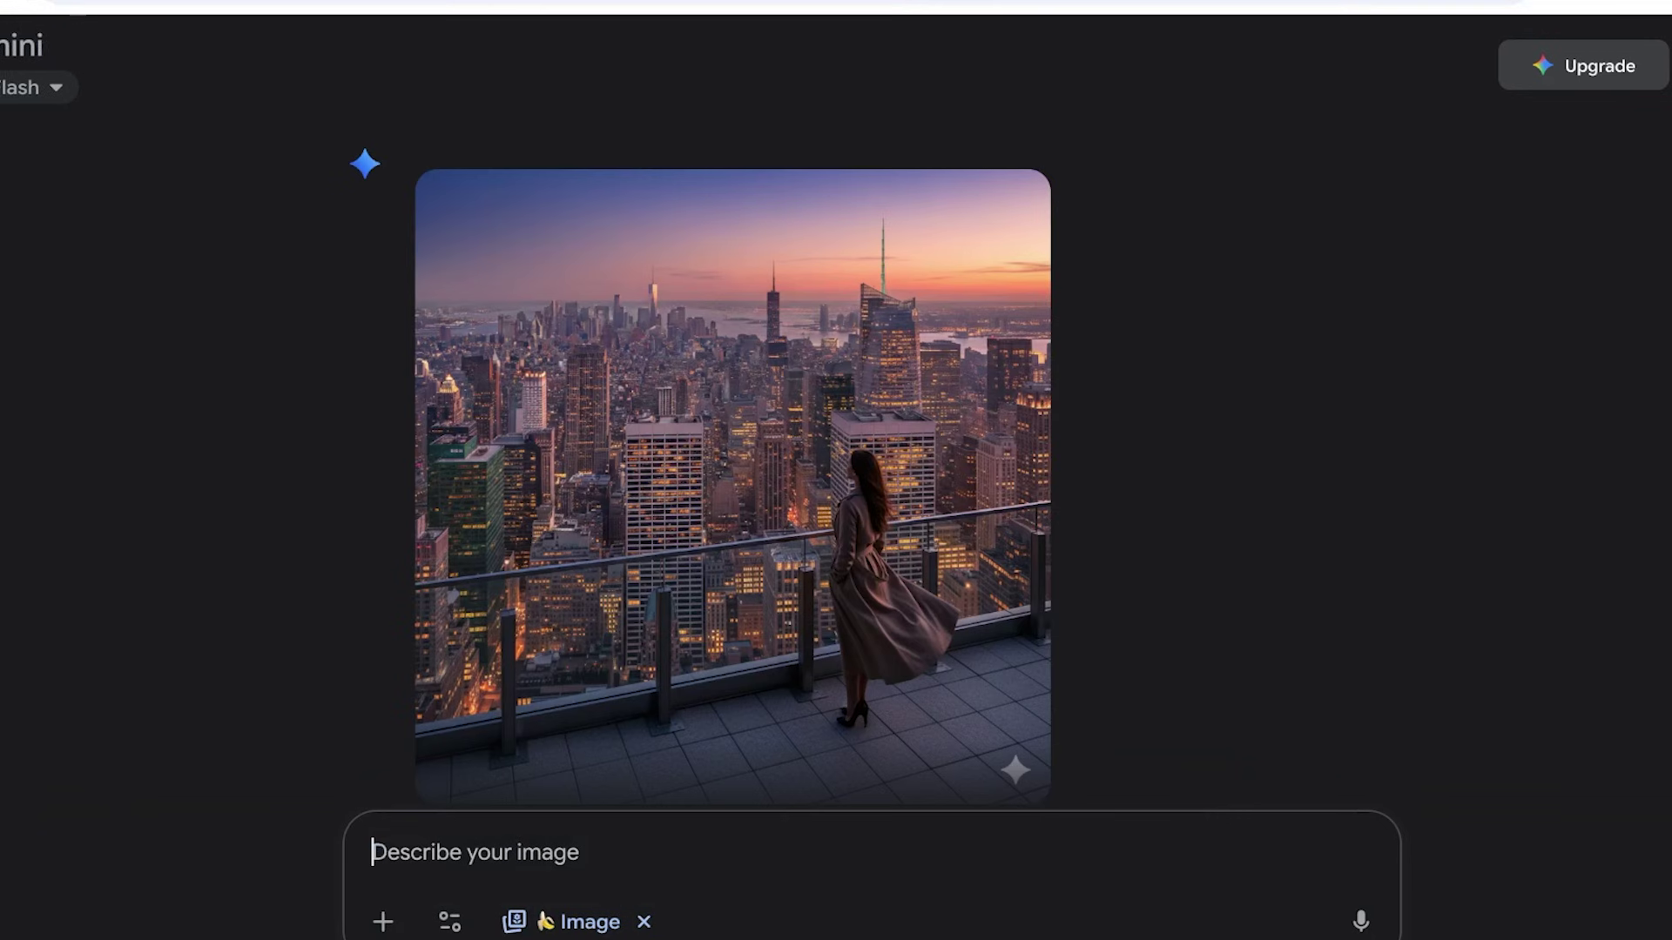
key("ctrl+v")
key("Return")
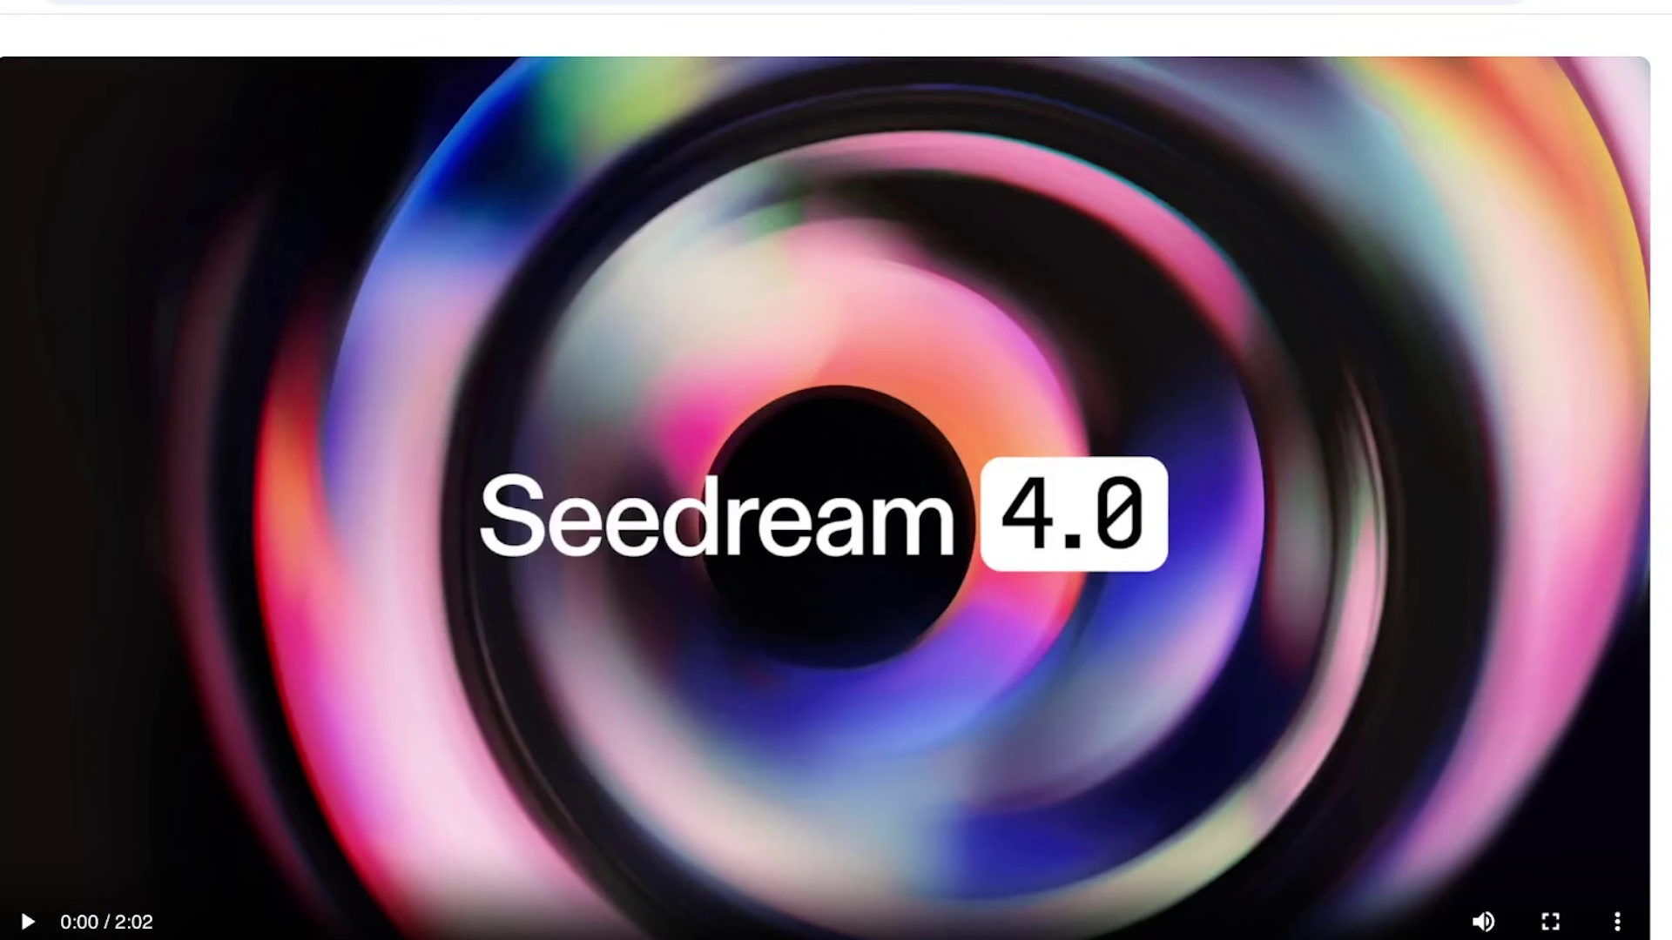
Examine the ByteDance Seed page for Seedream 4.0, including the Batch Input & Output, Prompt-based Editing and Versatile Styles examples
scroll(836, 470, "down", 15)
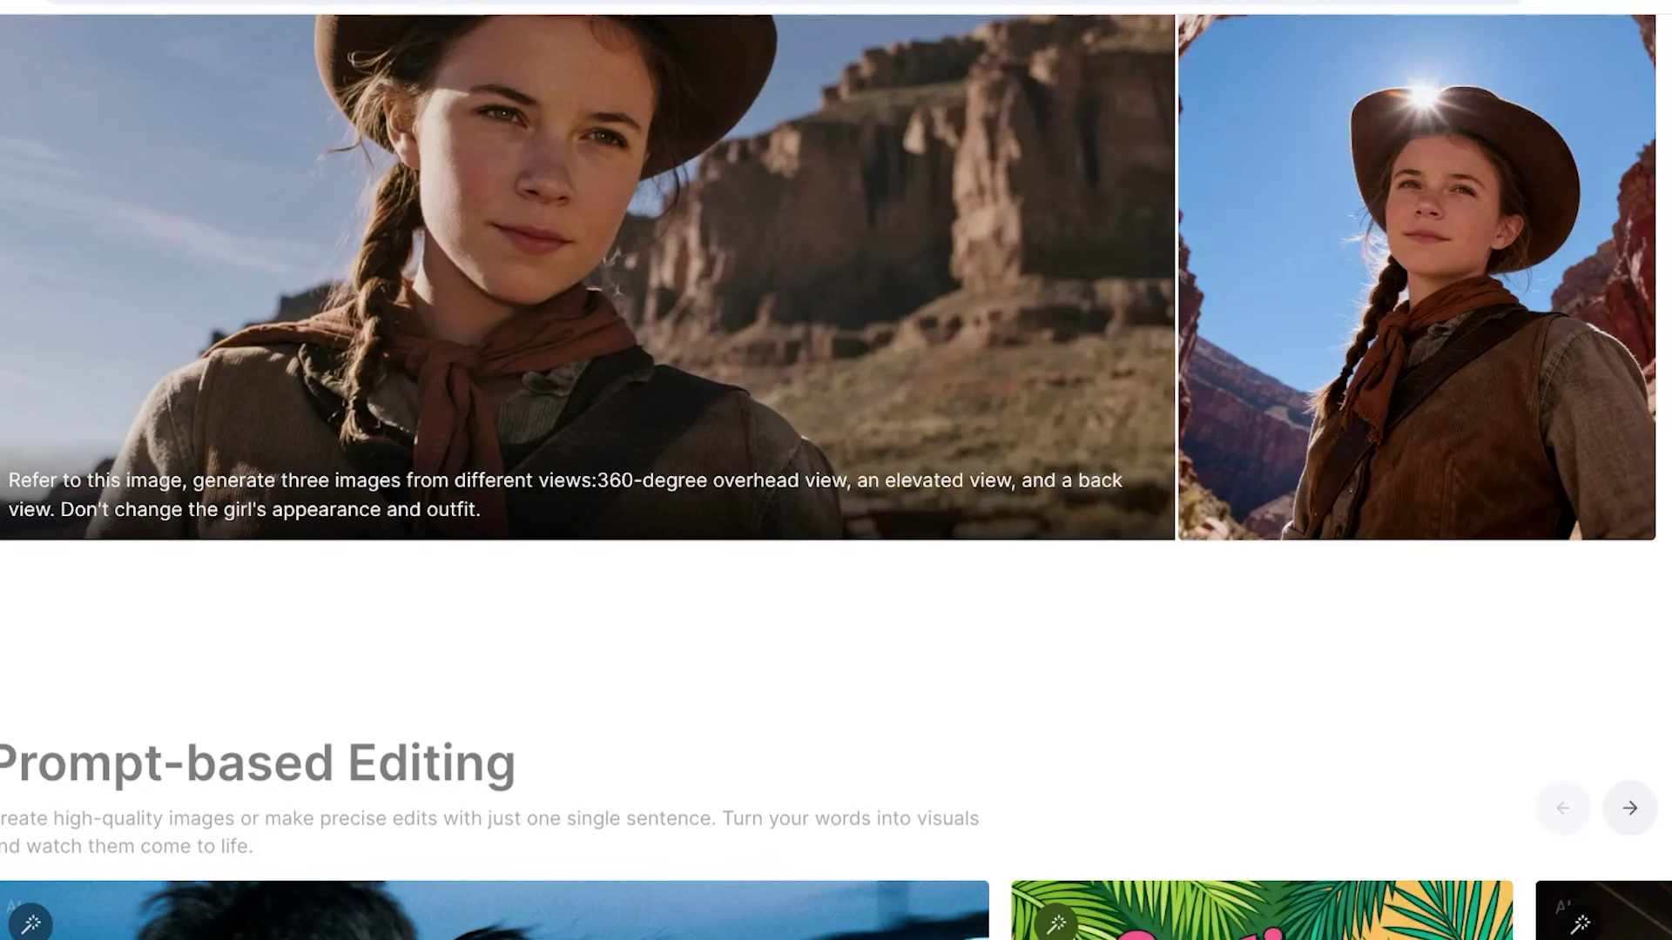
scroll(836, 470, "up", 3)
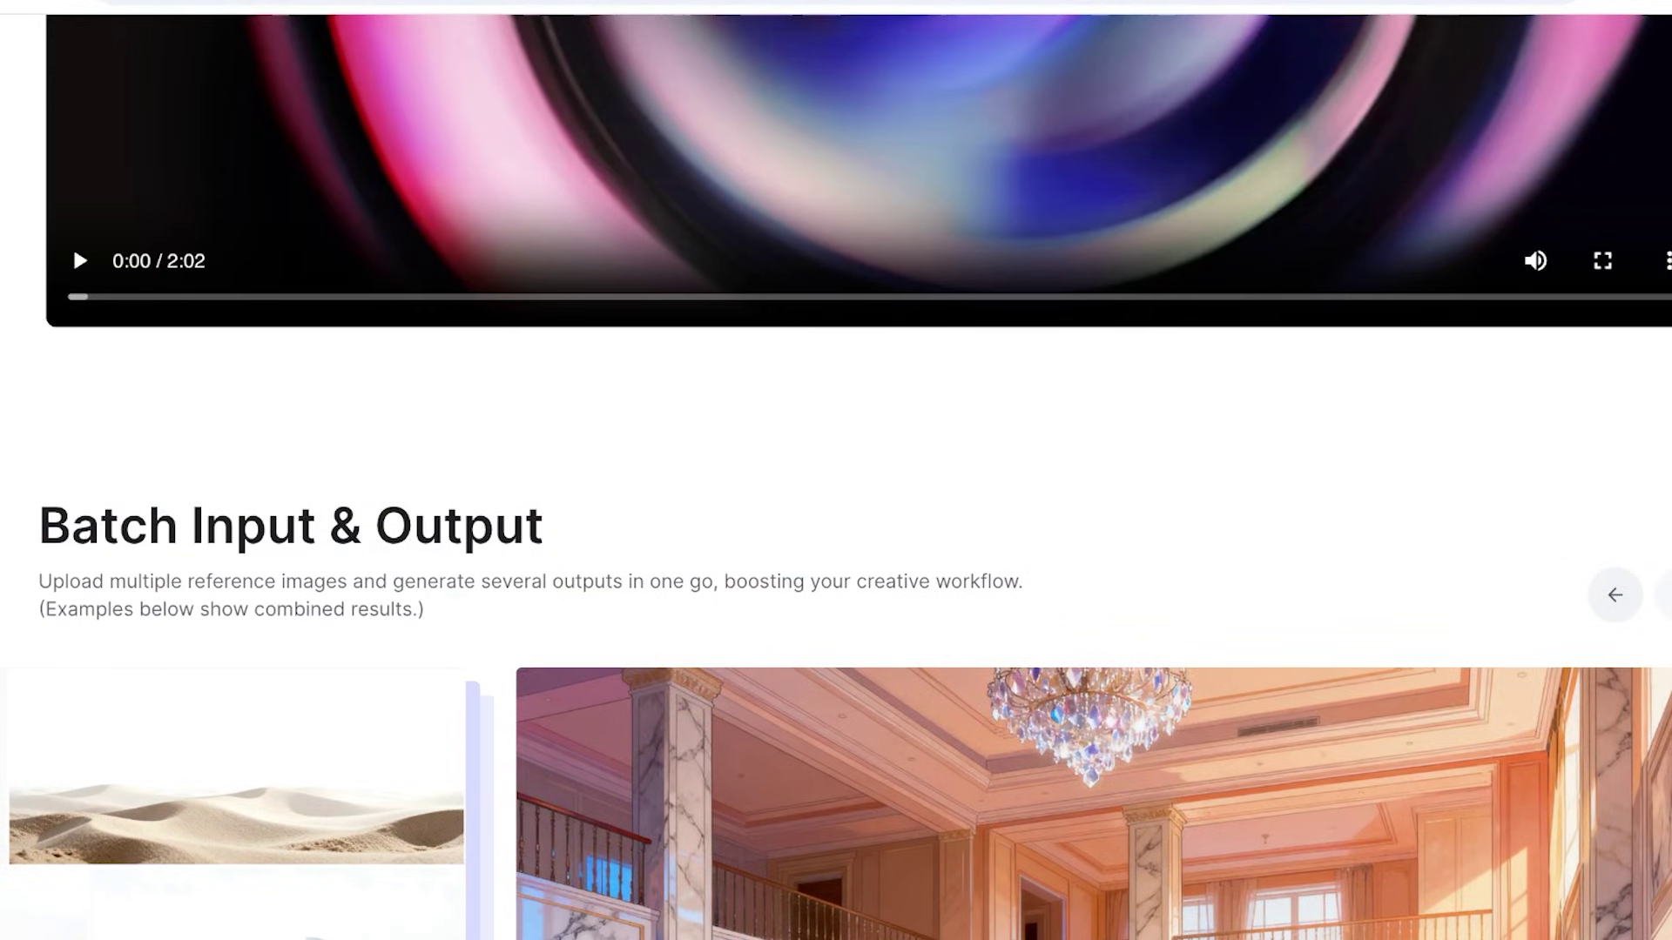
scroll(836, 477, "down", 8)
scroll(836, 471, "down", 8)
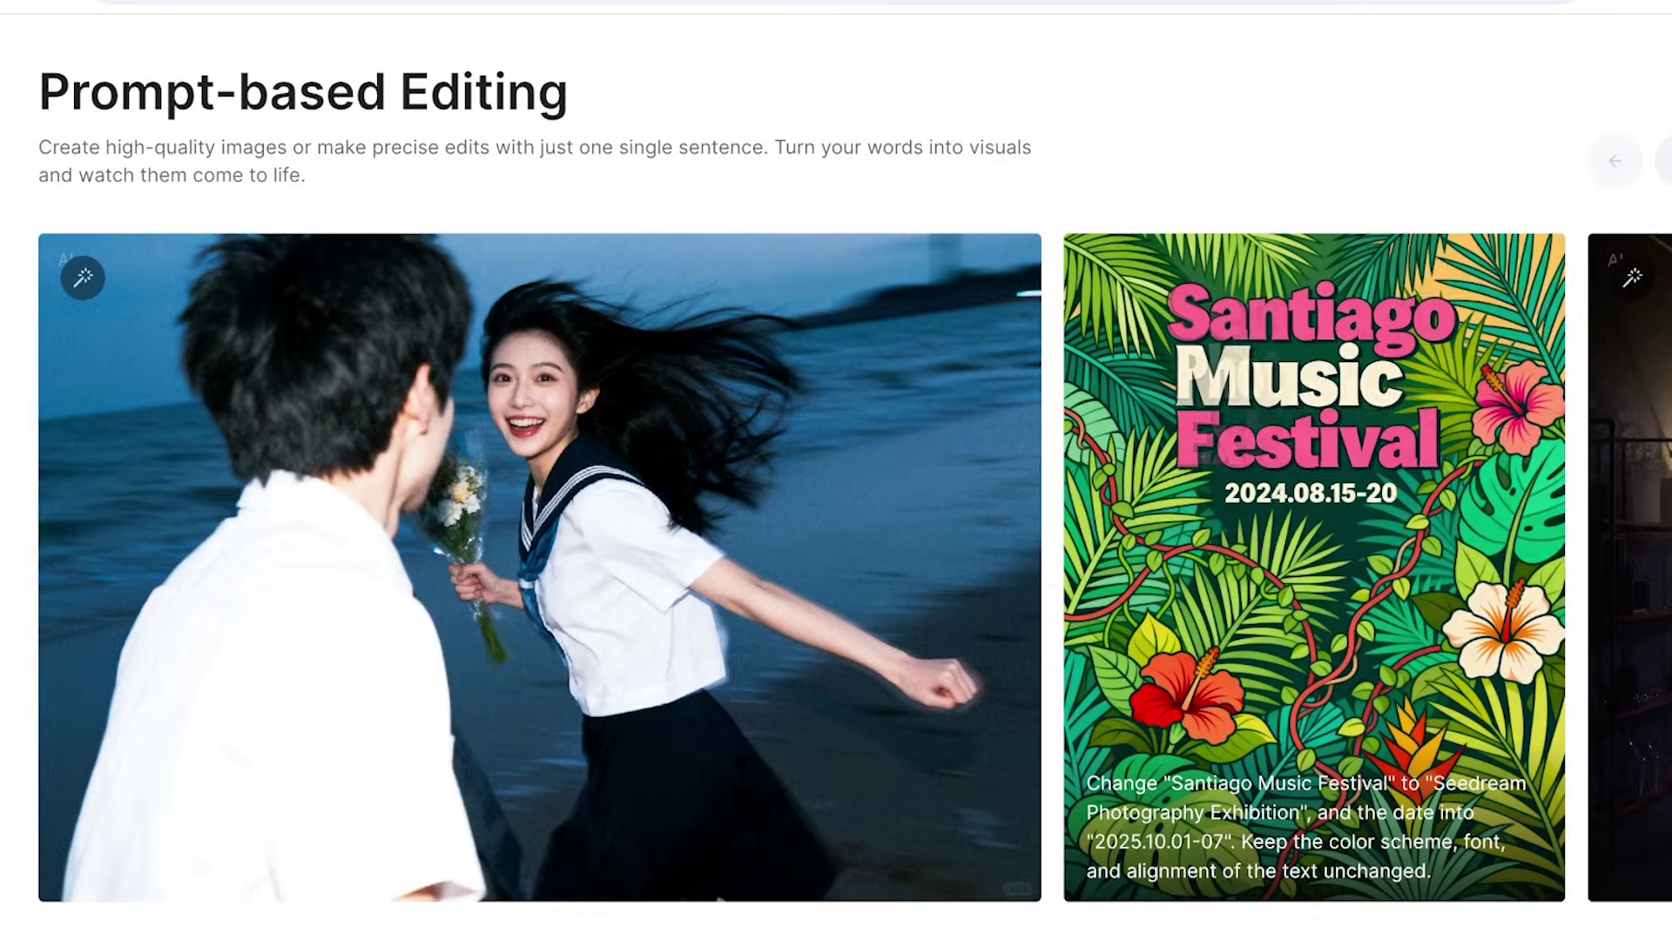
scroll(837, 470, "down", 8)
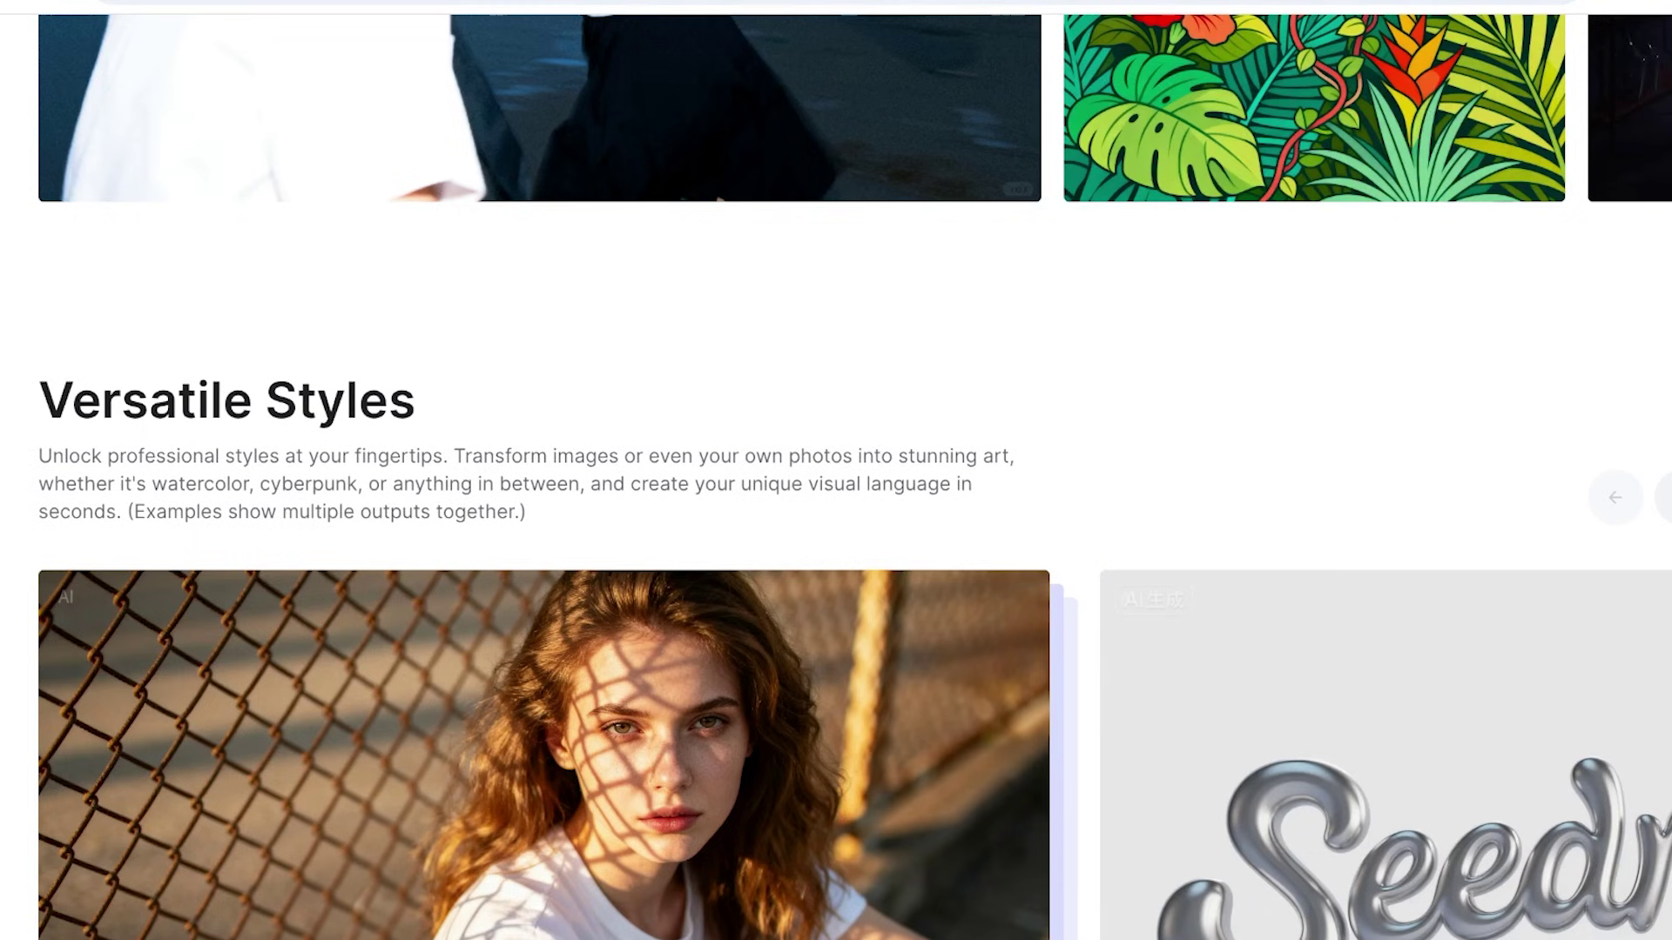
scroll(836, 470, "down", 4)
scroll(836, 470, "up", 20)
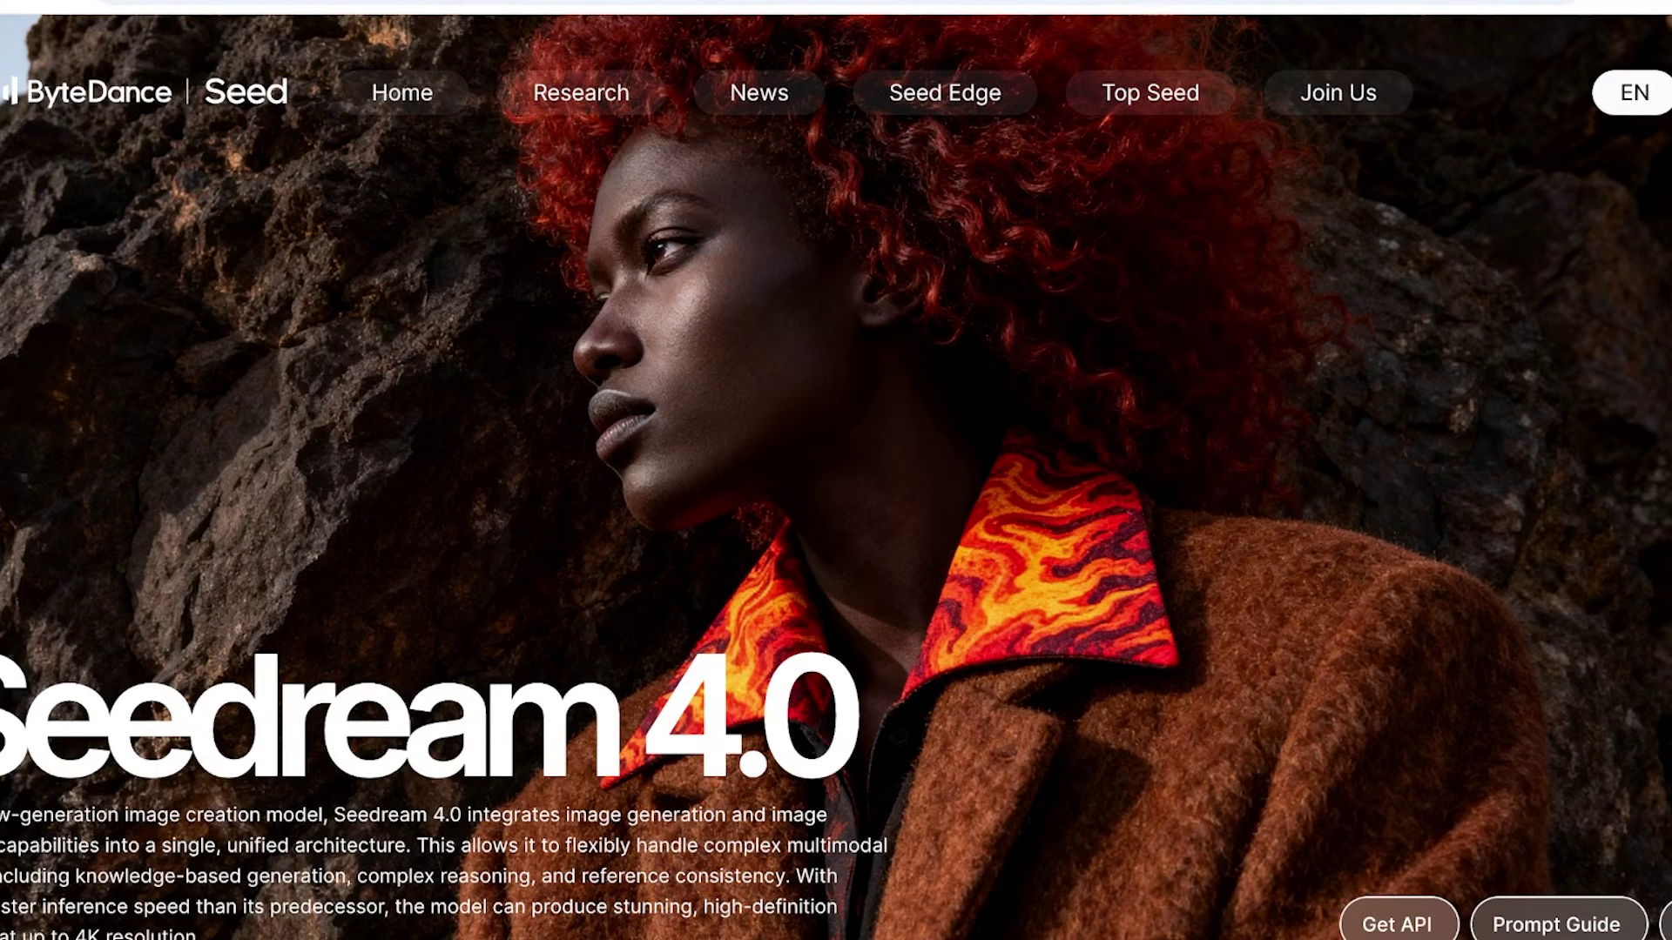